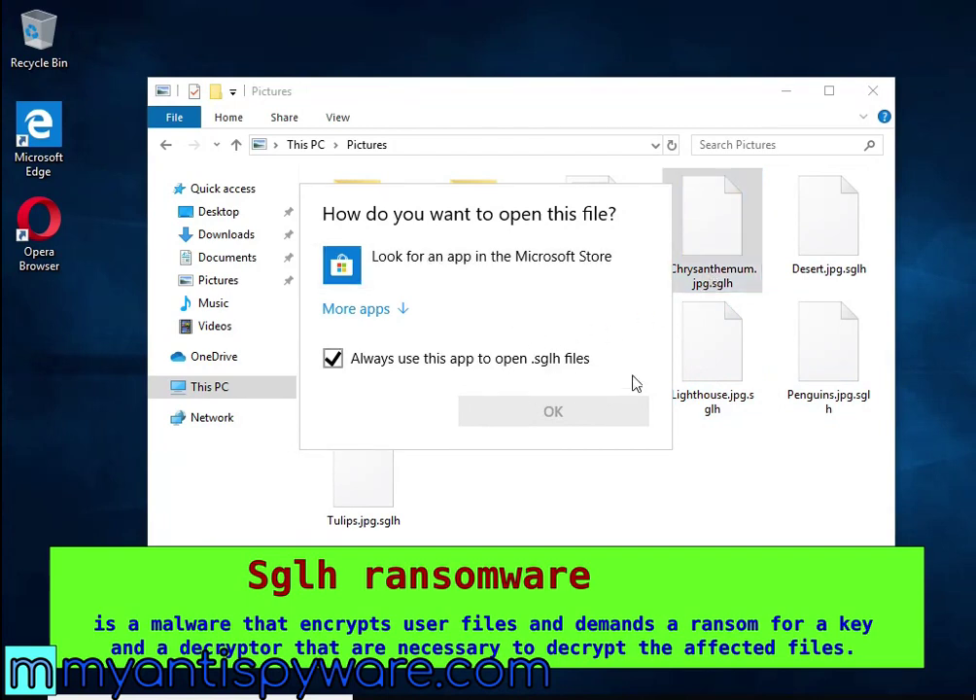
Dismiss the app chooser, and try to open the encrypted Desert.jpg.sglh and Penguins.jpg.sglh files, cancelling each prompt
key(Escape)
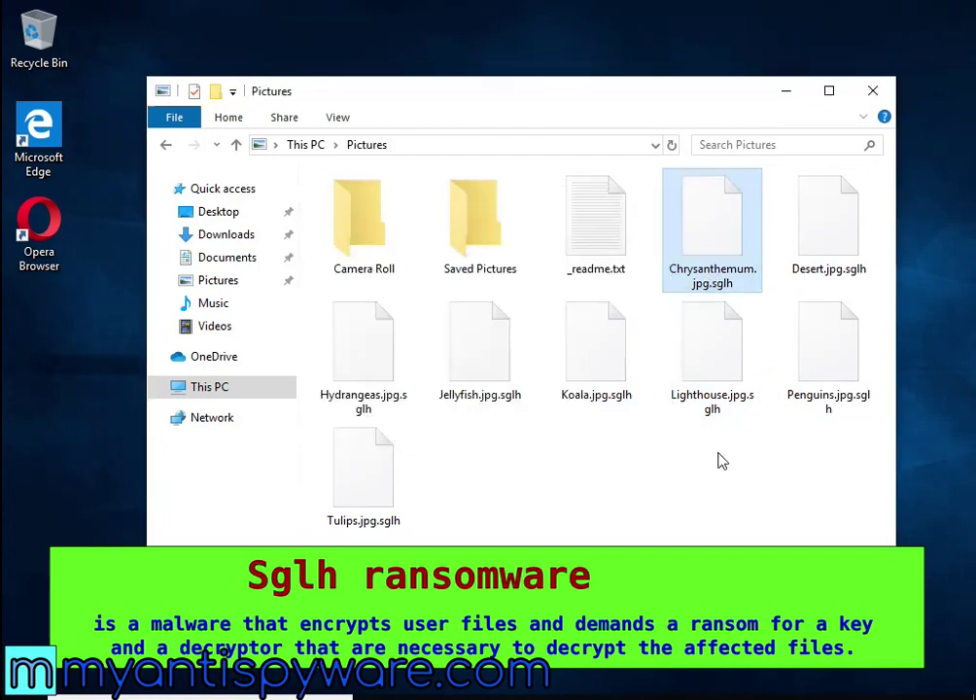
double_click(817, 262)
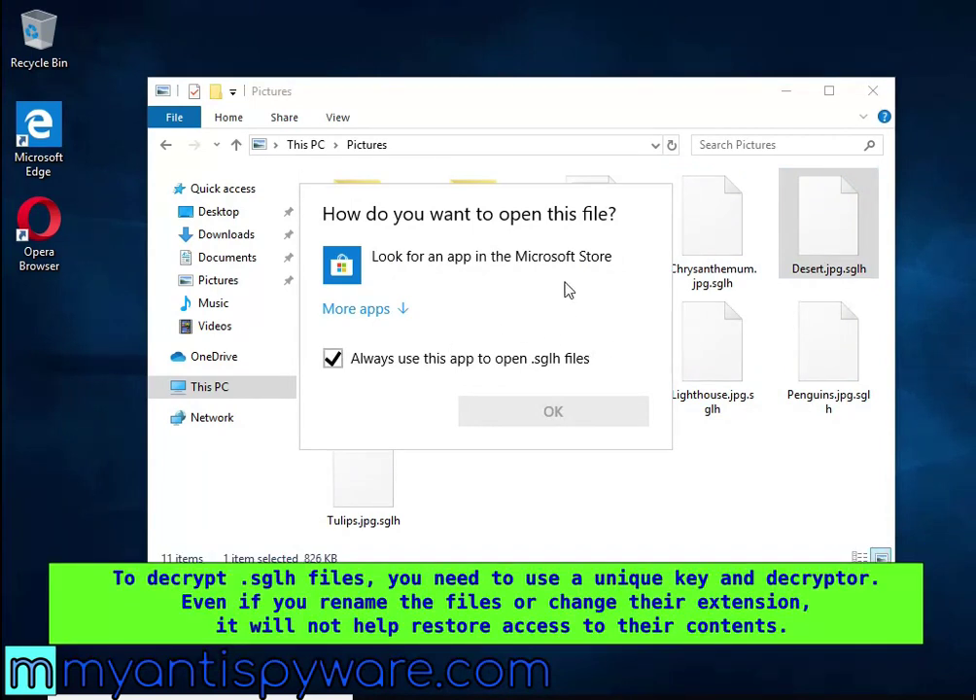
key(Escape)
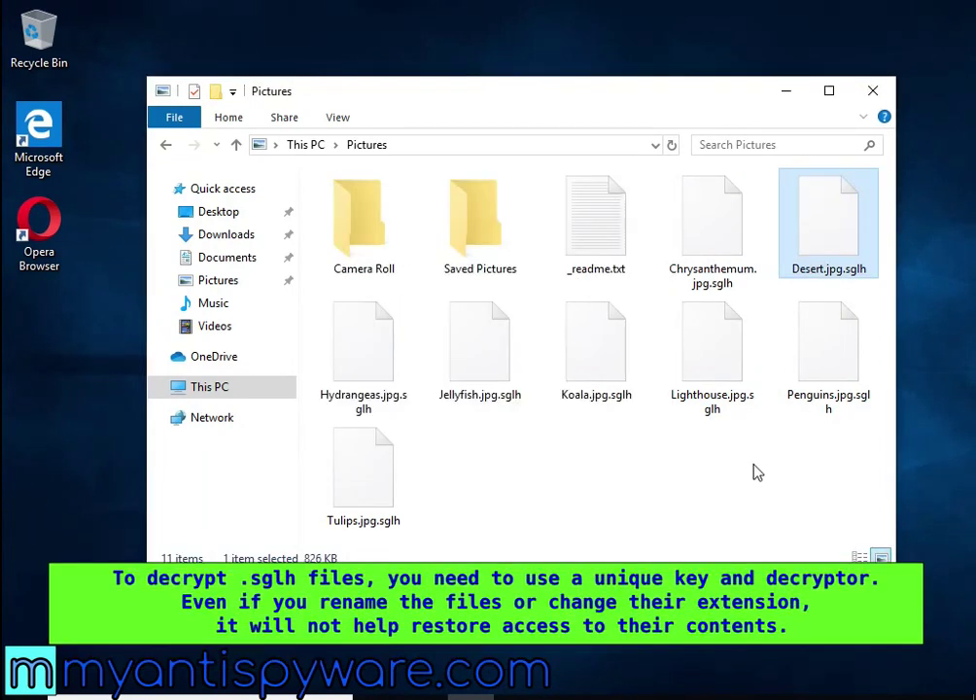
double_click(826, 390)
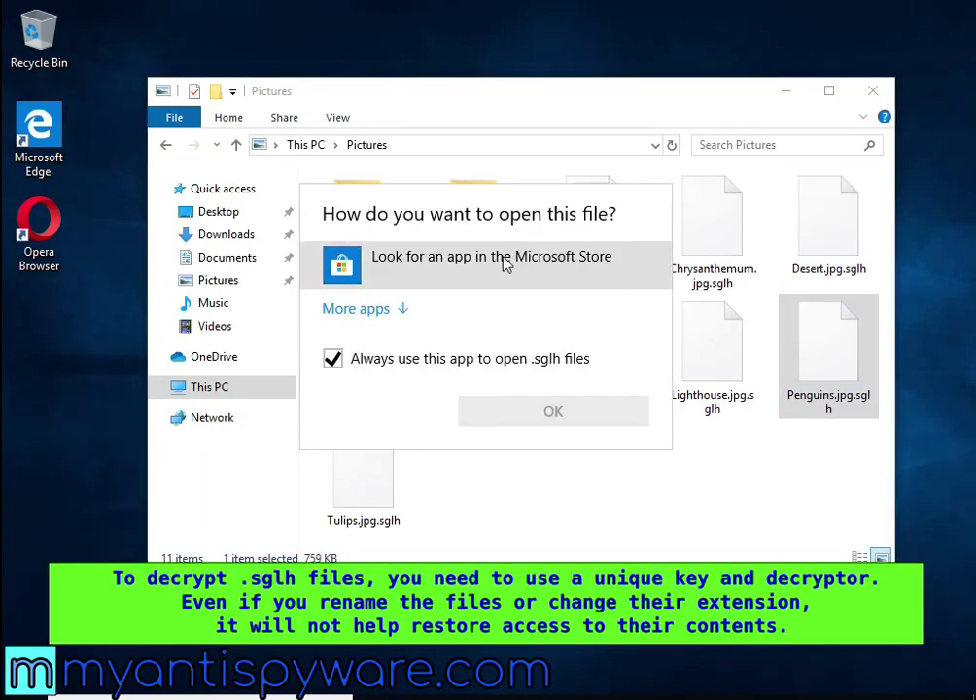
key(Escape)
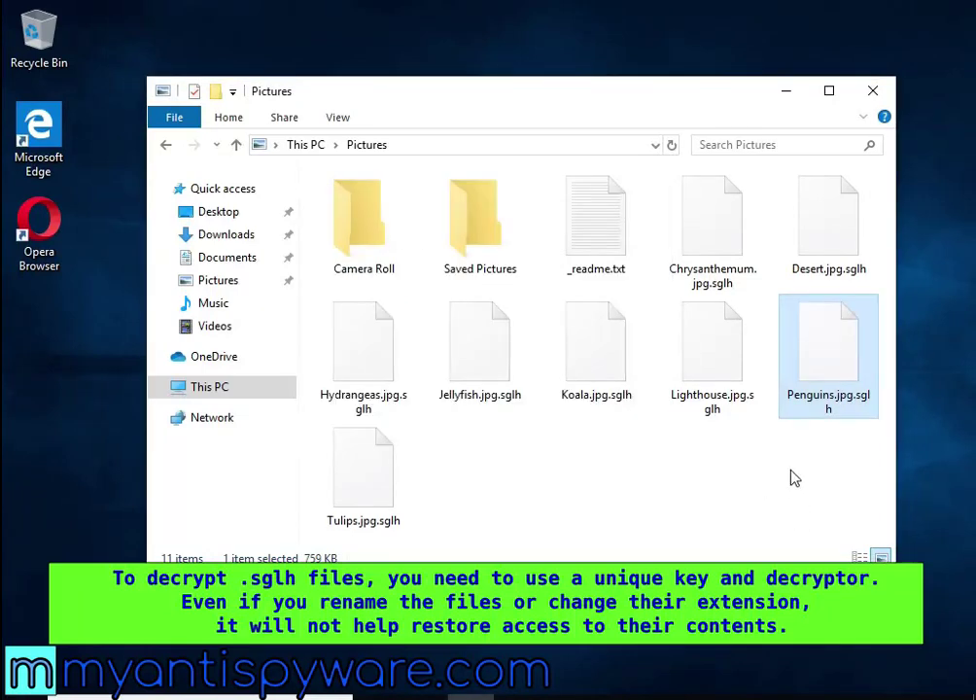
Rename Desert.jpg.sglh to Desert.jpg, accepting the extension change, and try viewing it in Photos before closing the viewer
click(811, 255)
right_click(808, 262)
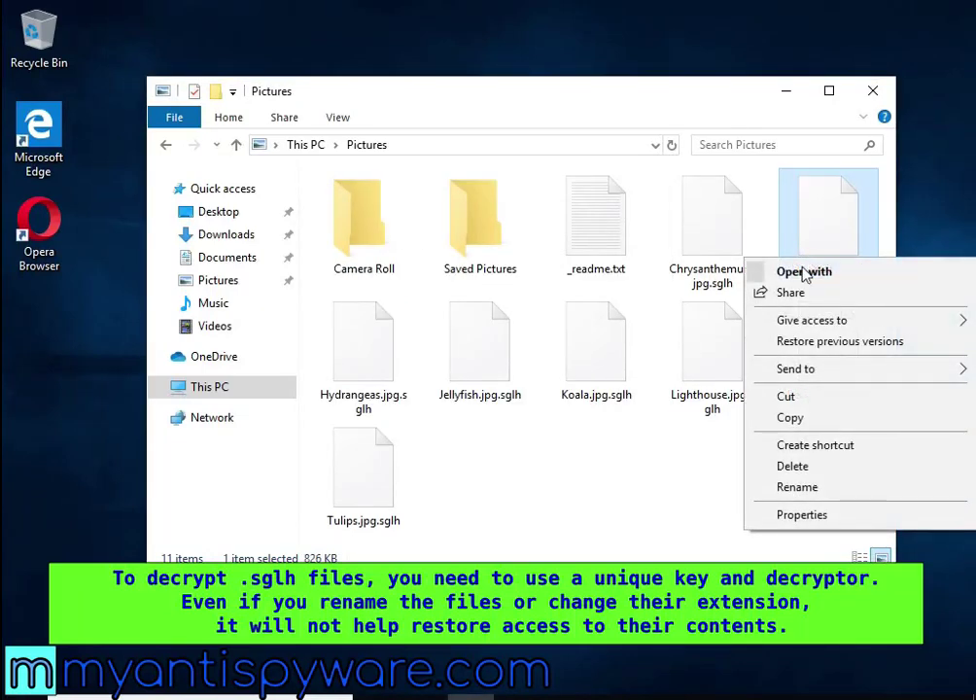
click(797, 487)
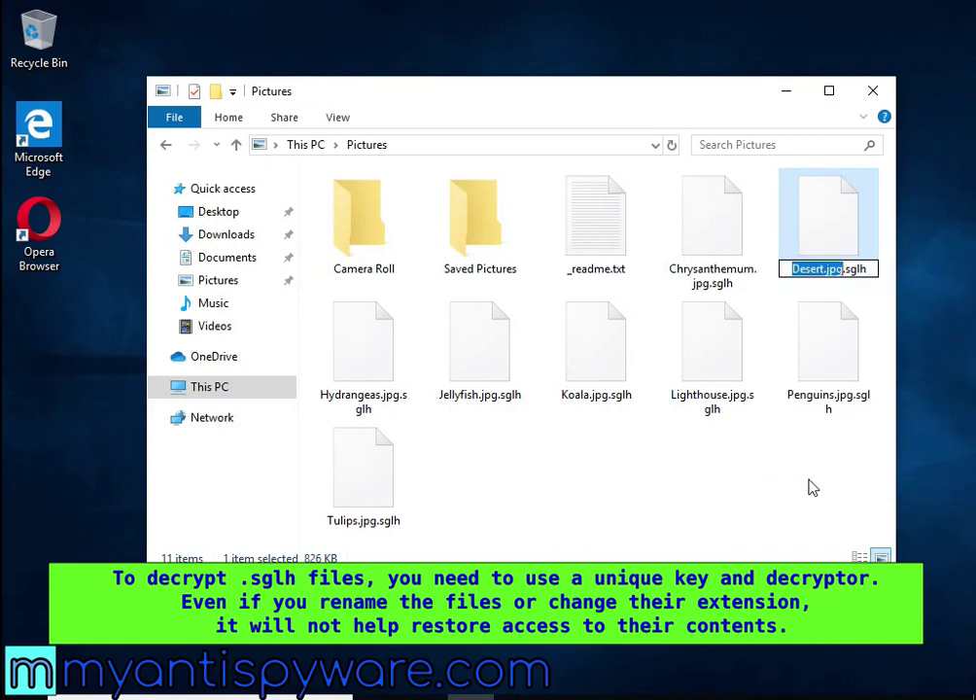
key(End)
key(BackSpace)
key(BackSpace)
key(BackSpace)
key(BackSpace)
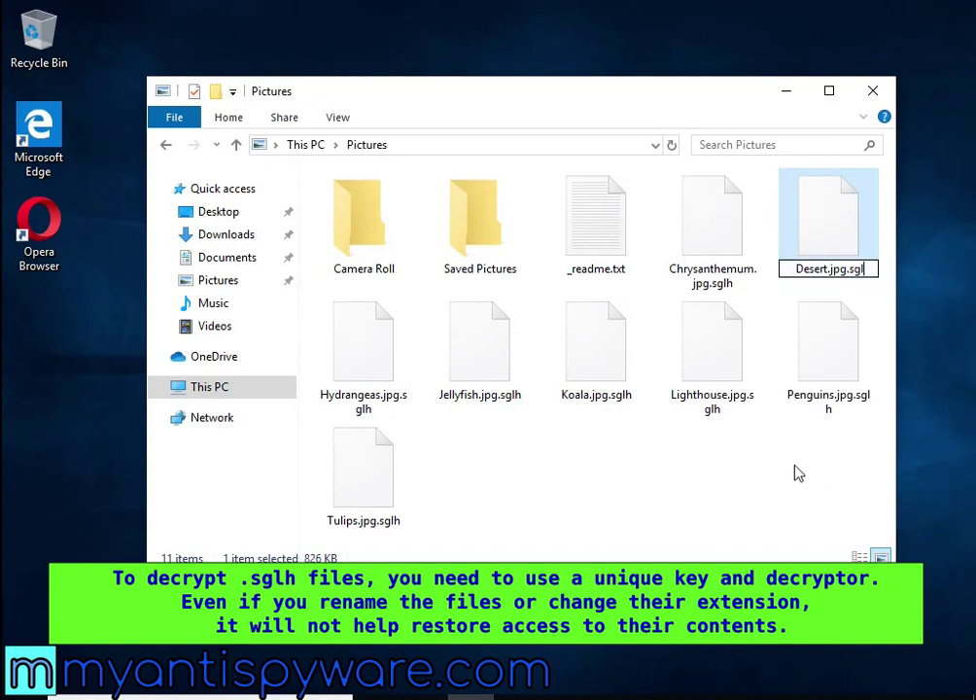
key(BackSpace)
key(Return)
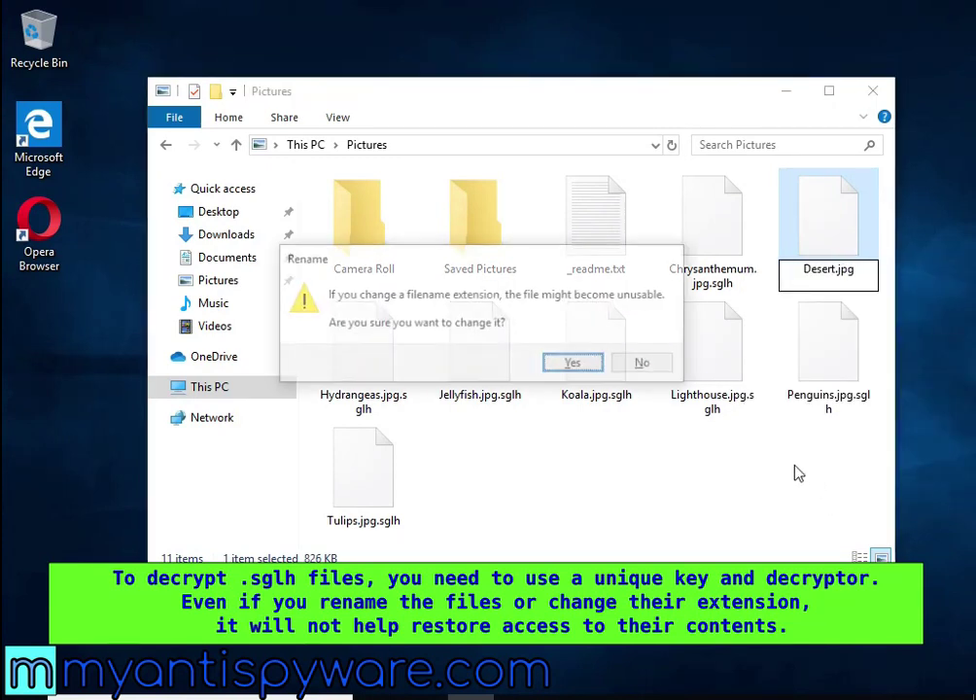
click(575, 369)
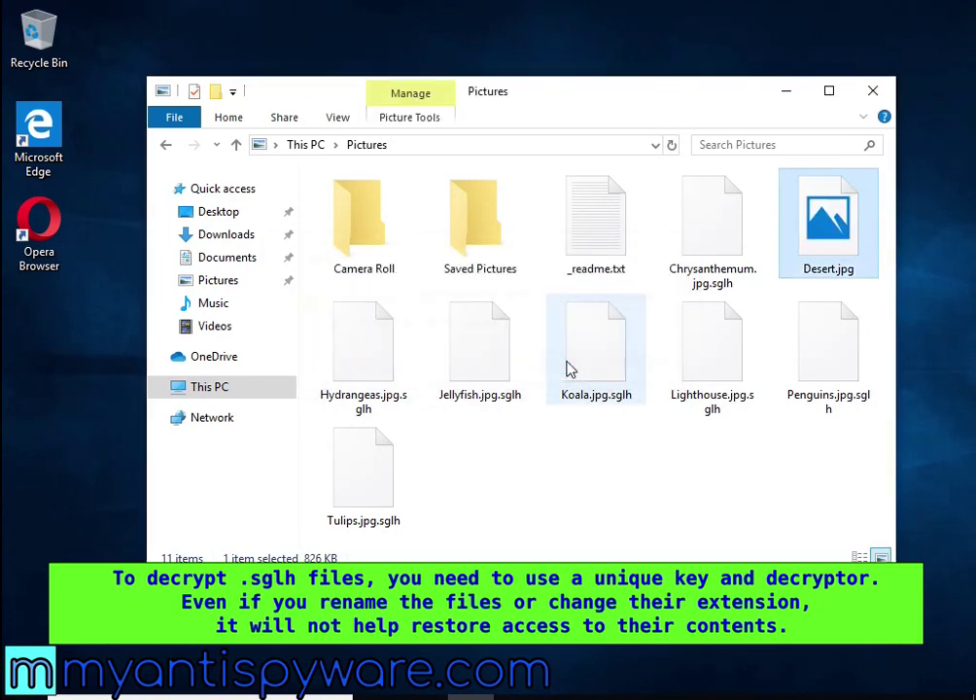
double_click(829, 234)
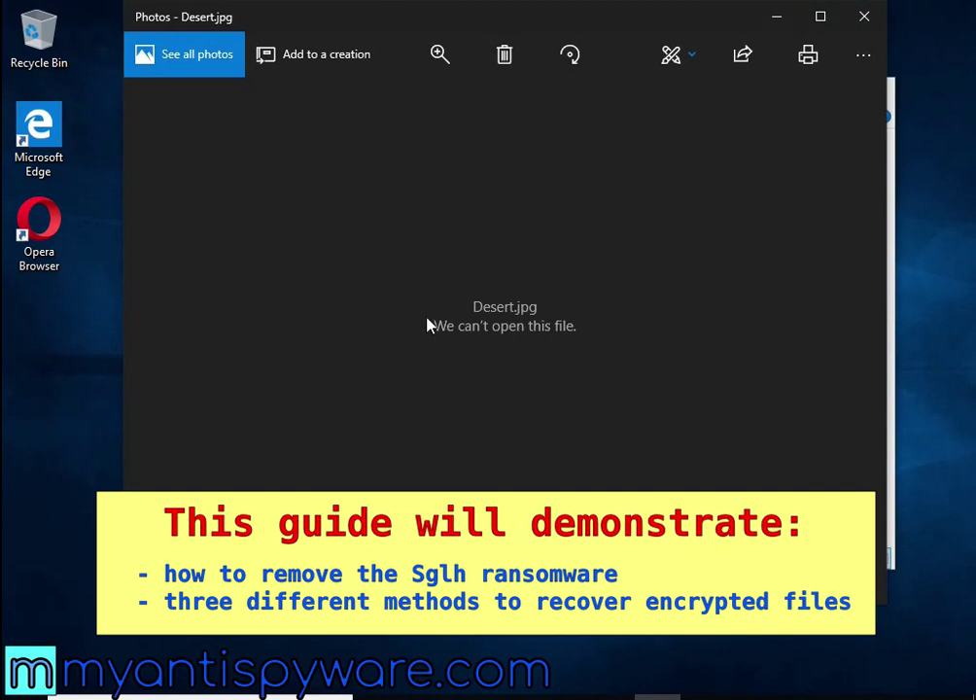
click(864, 17)
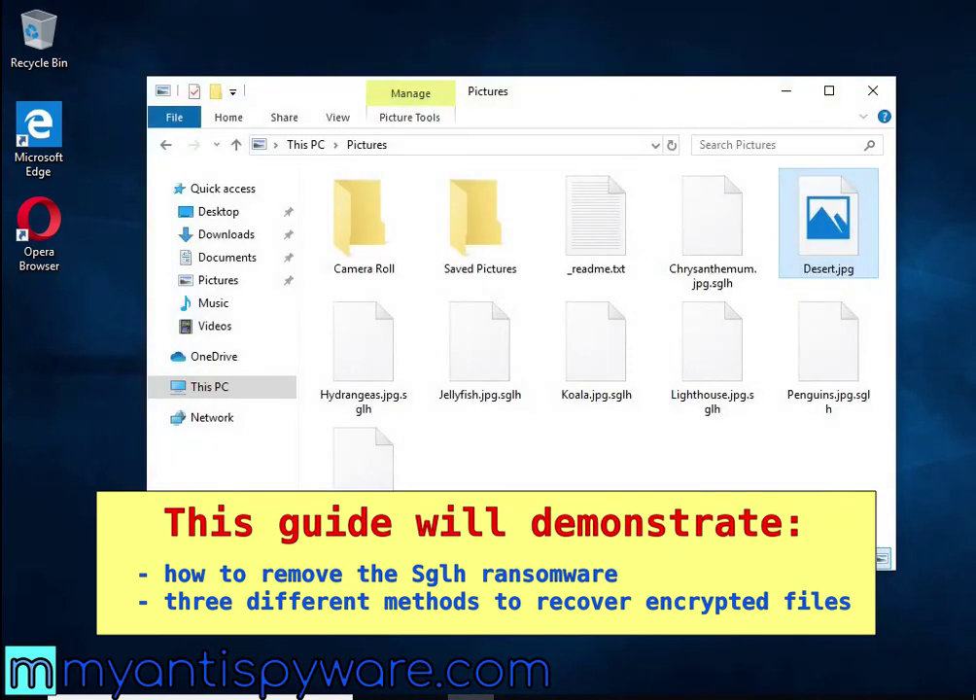
Read the _readme.txt ransom note, highlighting its line about encrypted files, and close the note and the Pictures folder
click(620, 260)
double_click(620, 260)
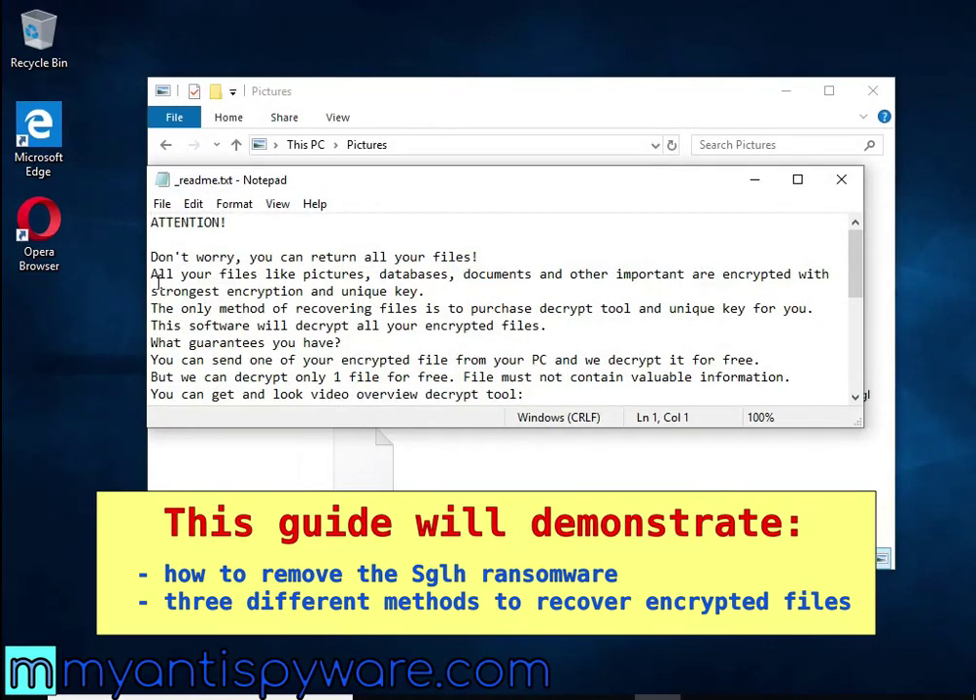
drag(150, 274, 795, 279)
double_click(776, 274)
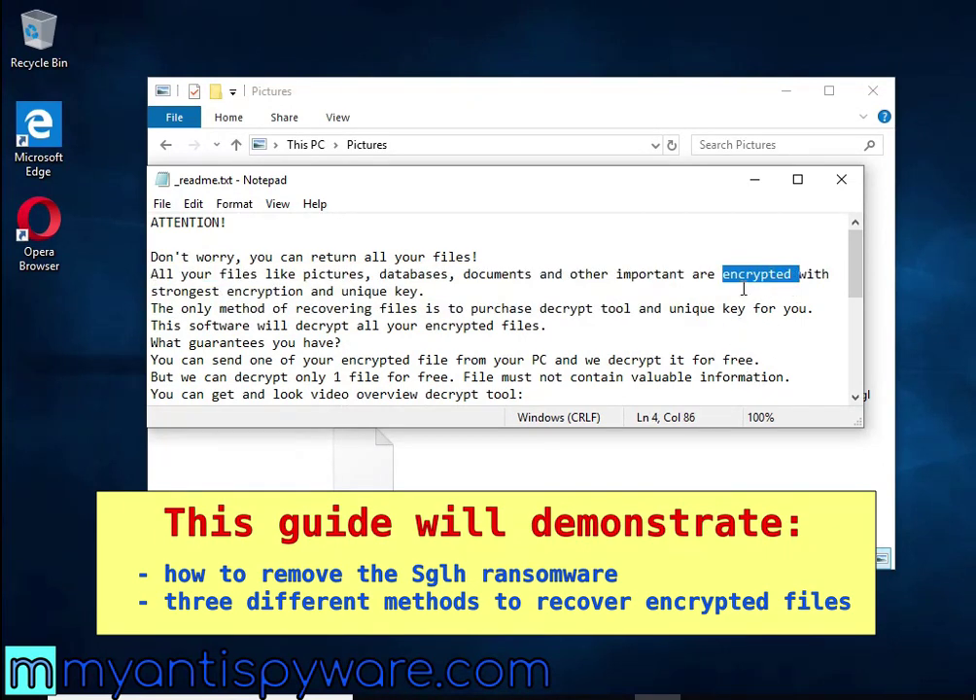
click(841, 180)
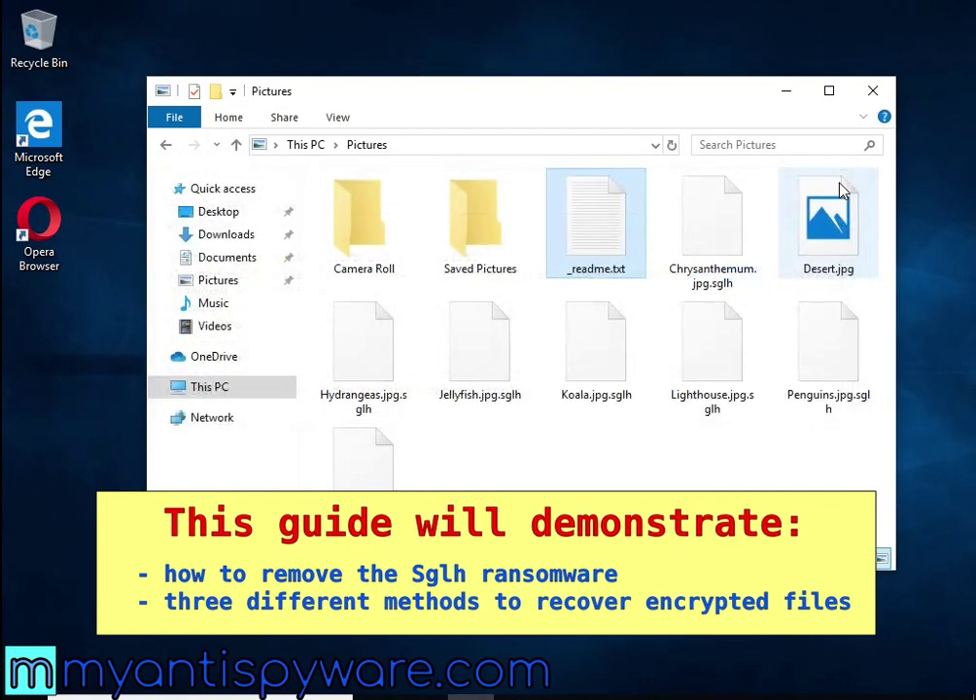
click(873, 91)
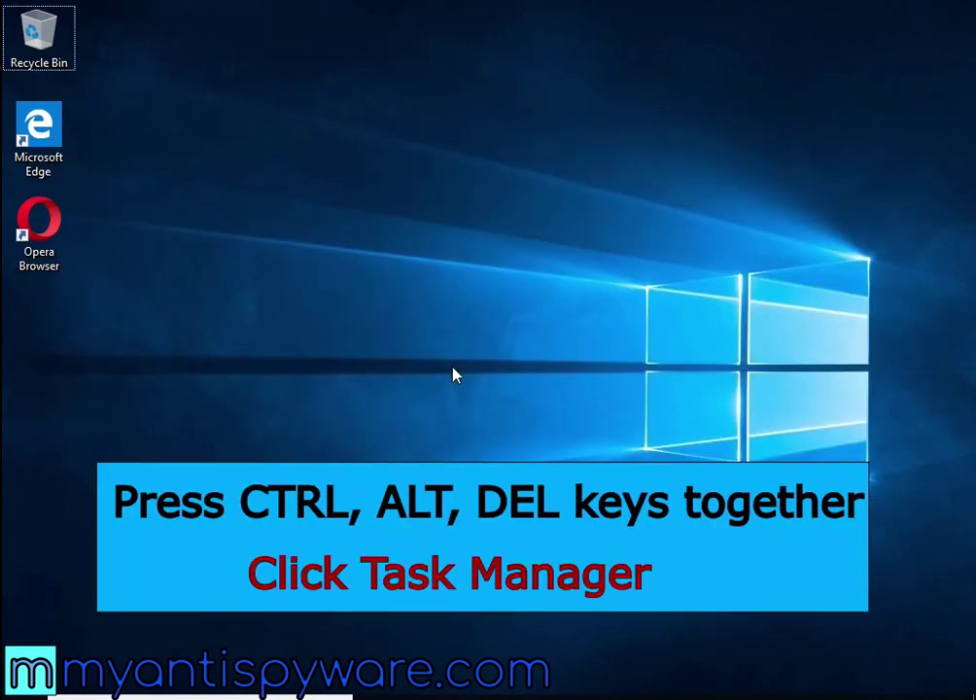
Open Task Manager and end the suspicious 8D3E.exe (32 bit) background process
key(ctrl+alt+Delete)
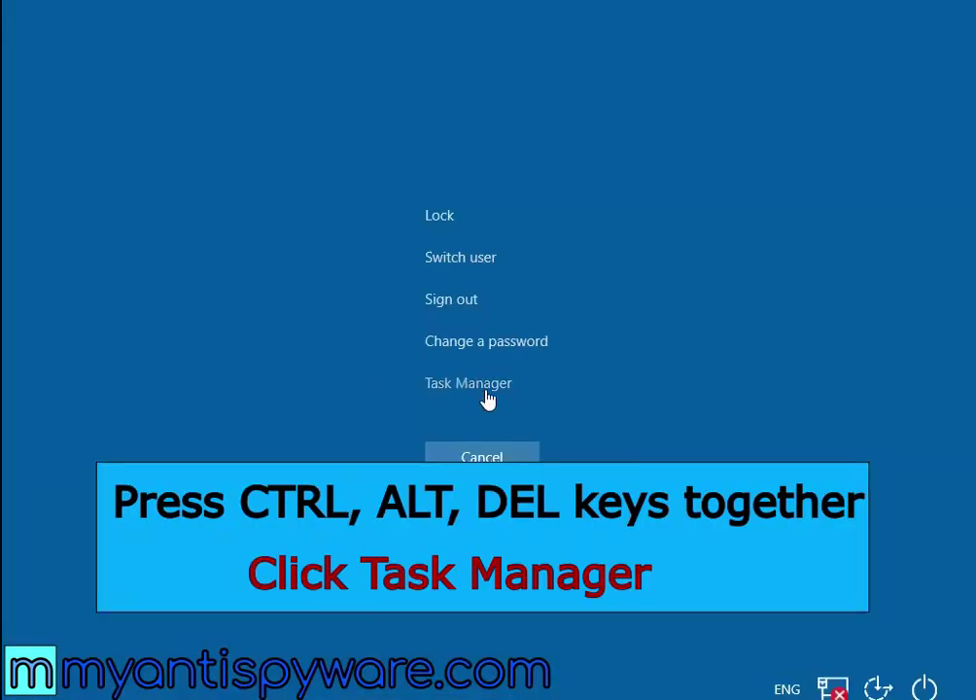
click(476, 384)
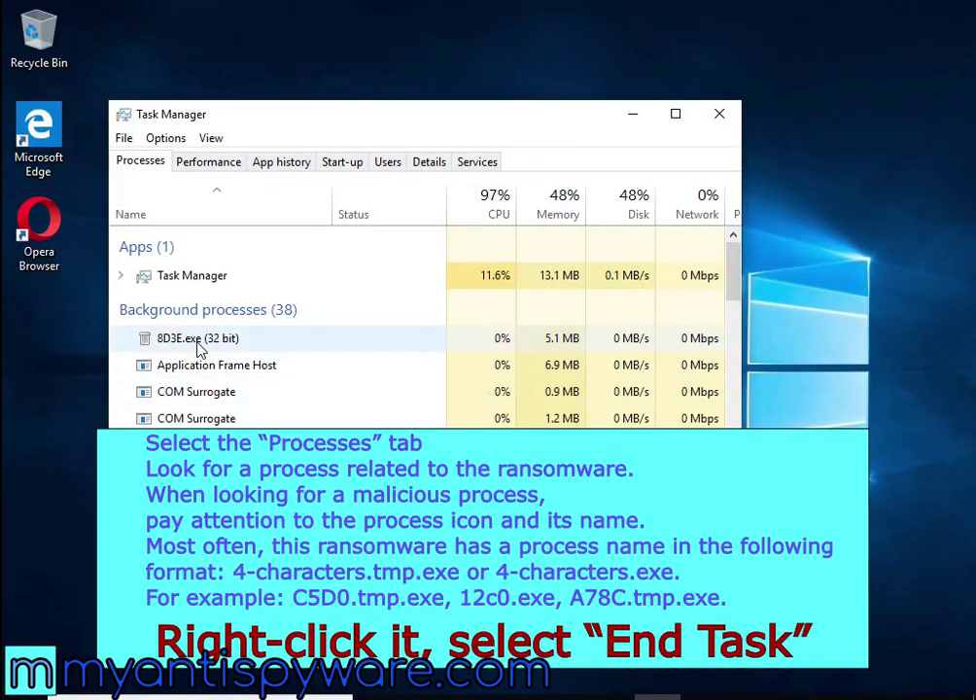
right_click(360, 344)
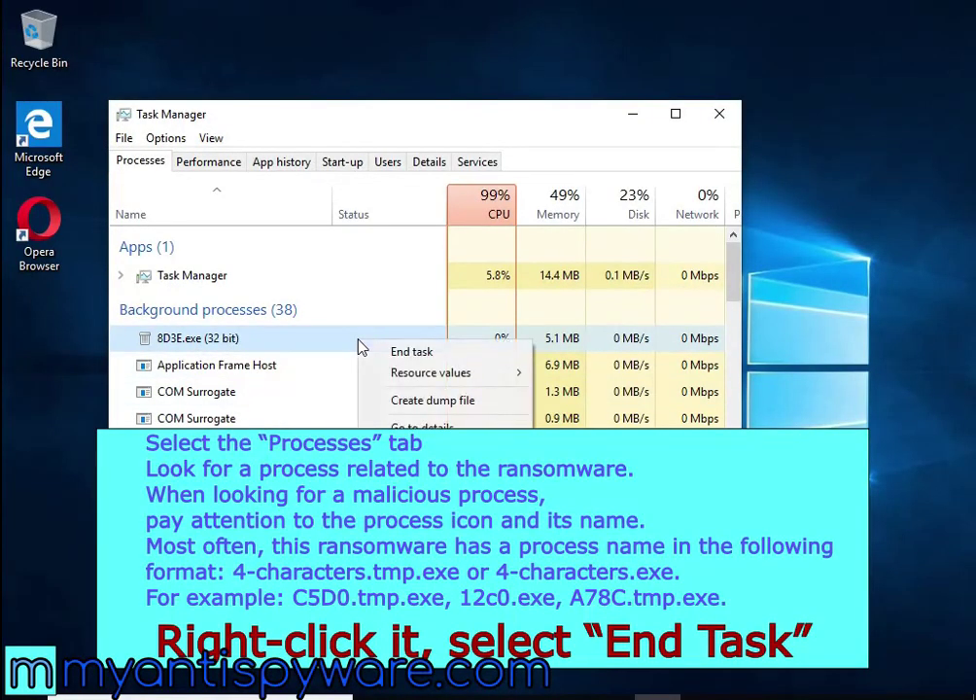
click(492, 357)
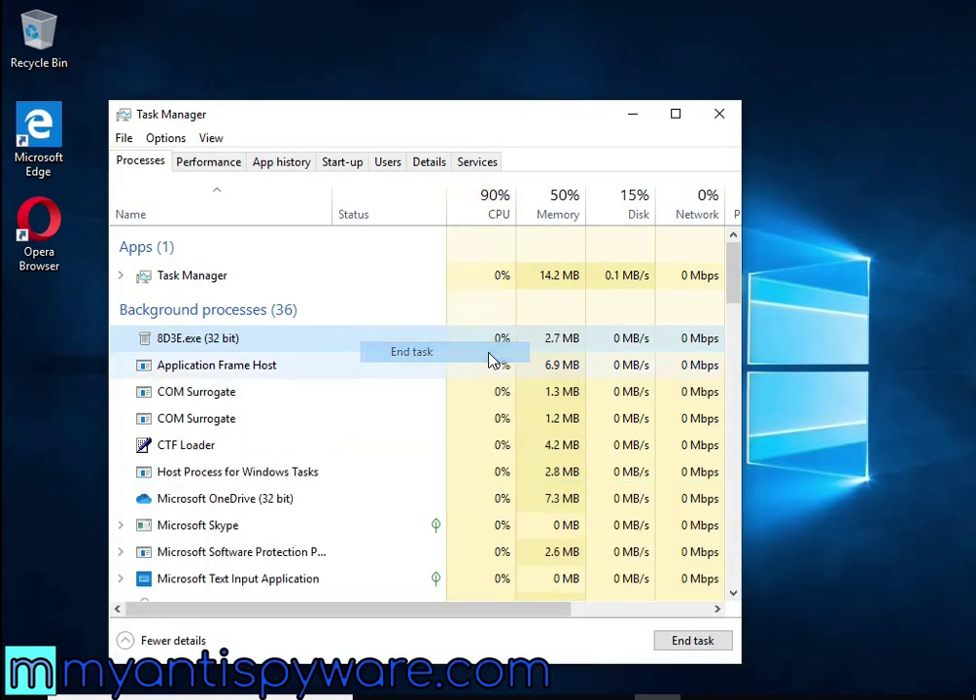
Examine the full list of running processes for any other suspicious entries
scroll(224, 360, down, 3)
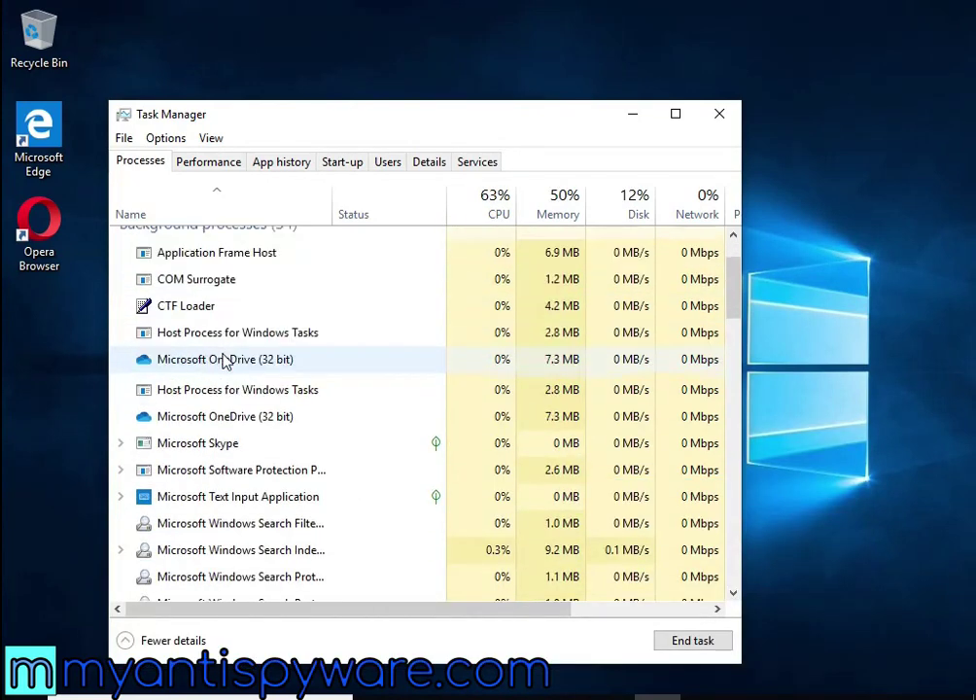
scroll(224, 360, down, 2)
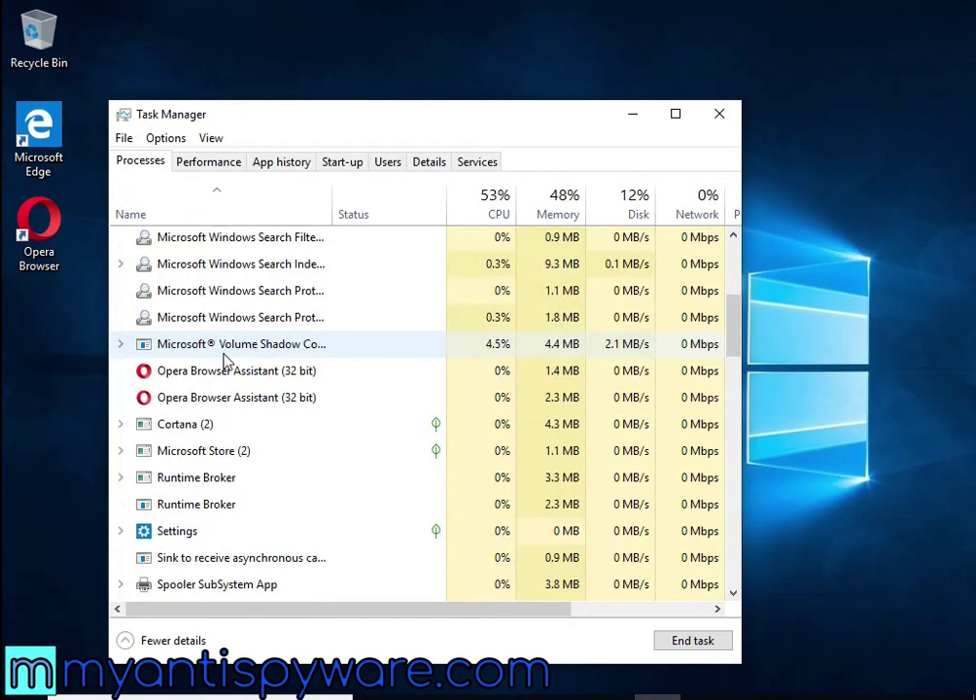
scroll(224, 360, down, 7)
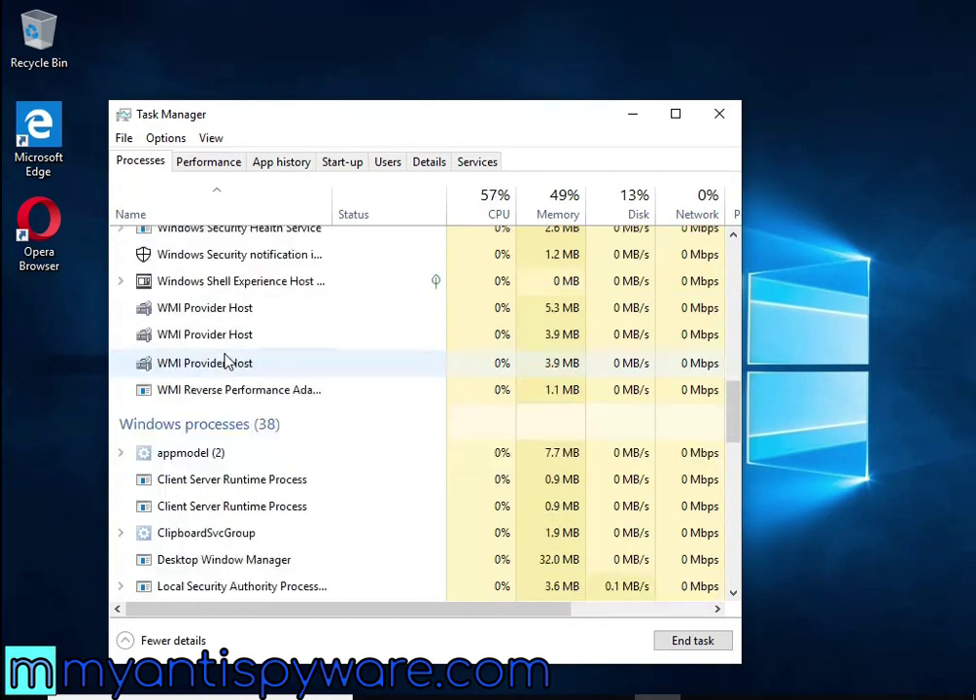
scroll(223, 360, down, 7)
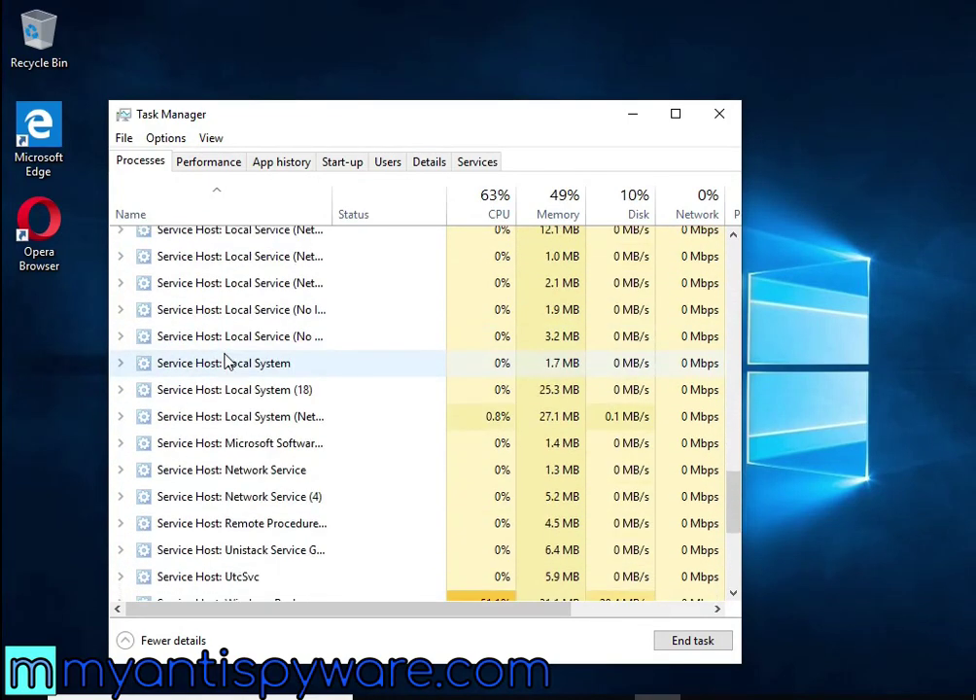
scroll(224, 359, down, 5)
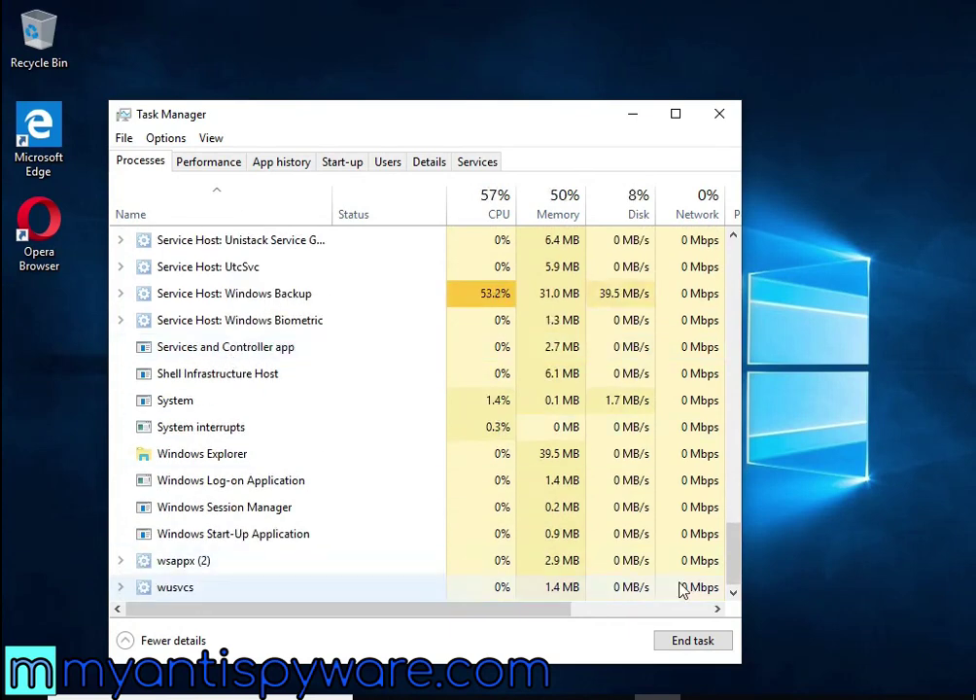
drag(732, 571, 702, 255)
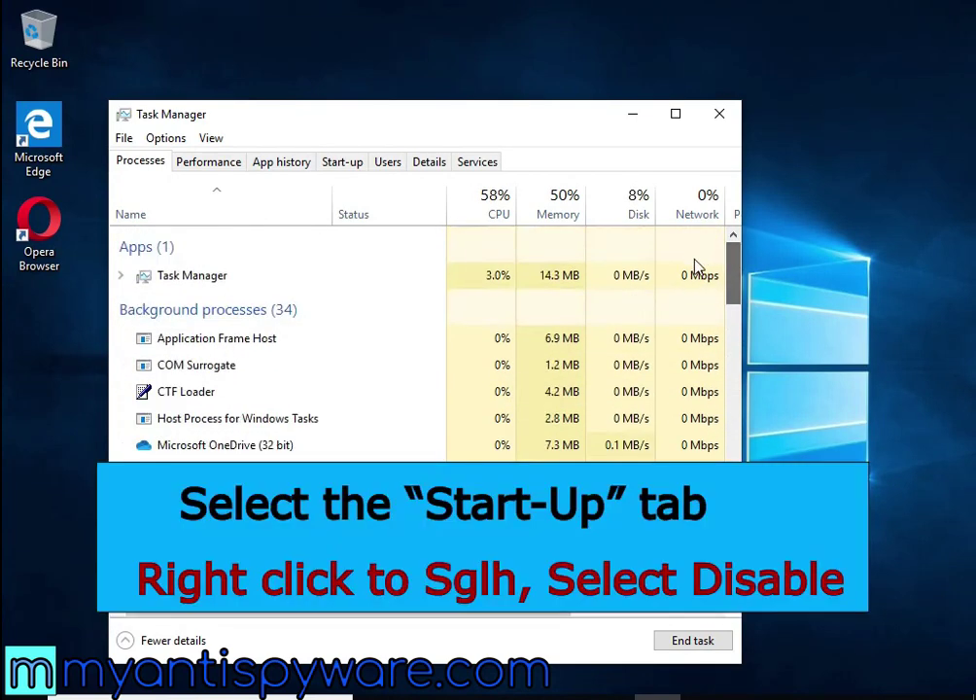
Disable the 8D3E.exe start-up entry and close Task Manager
click(363, 170)
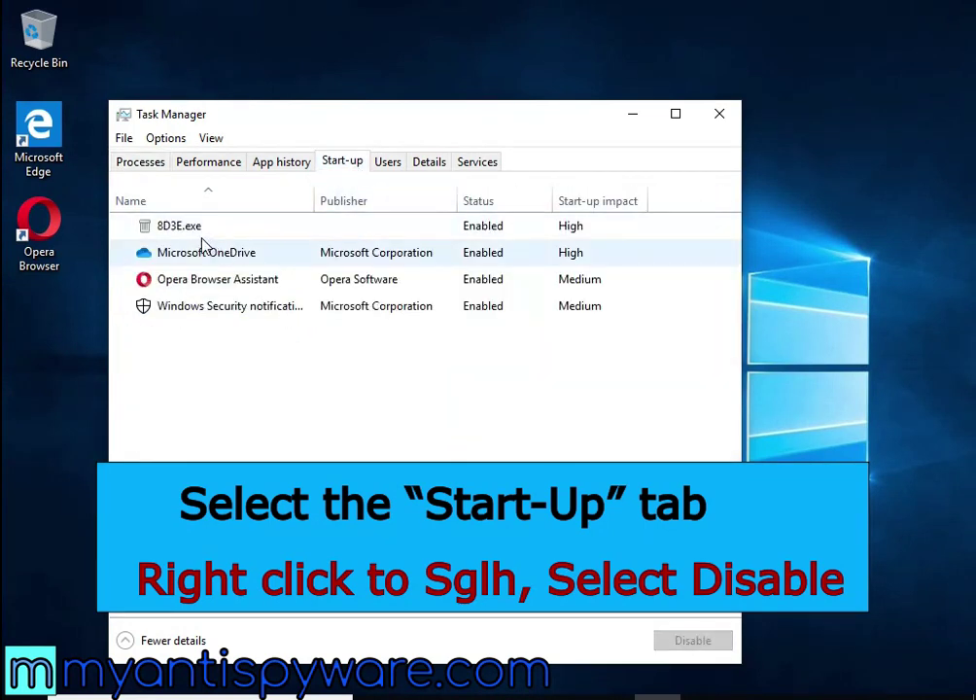
click(498, 224)
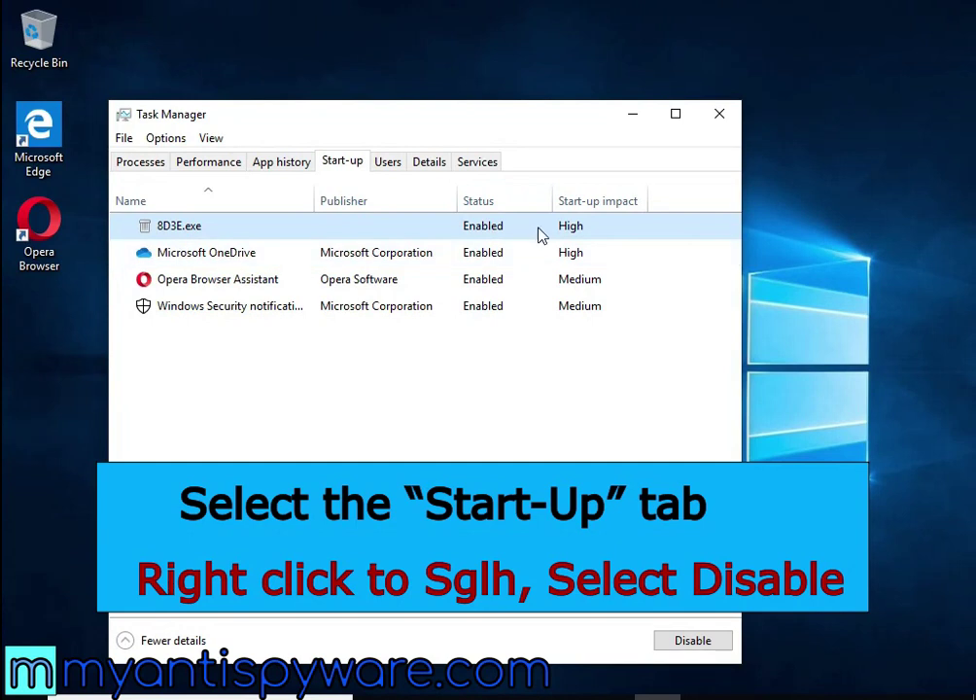
right_click(541, 234)
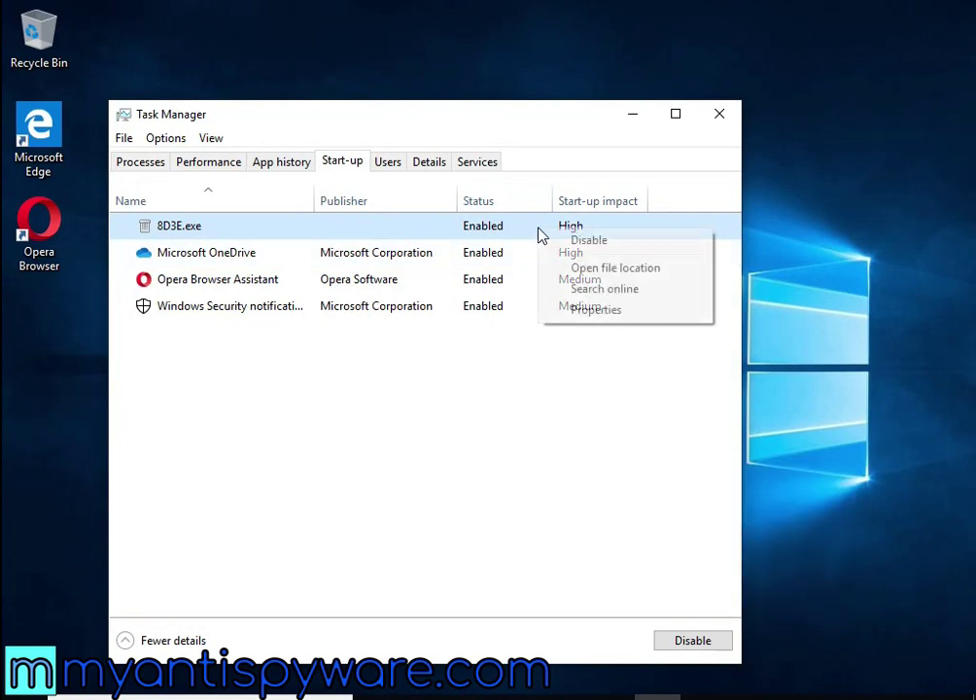
click(669, 245)
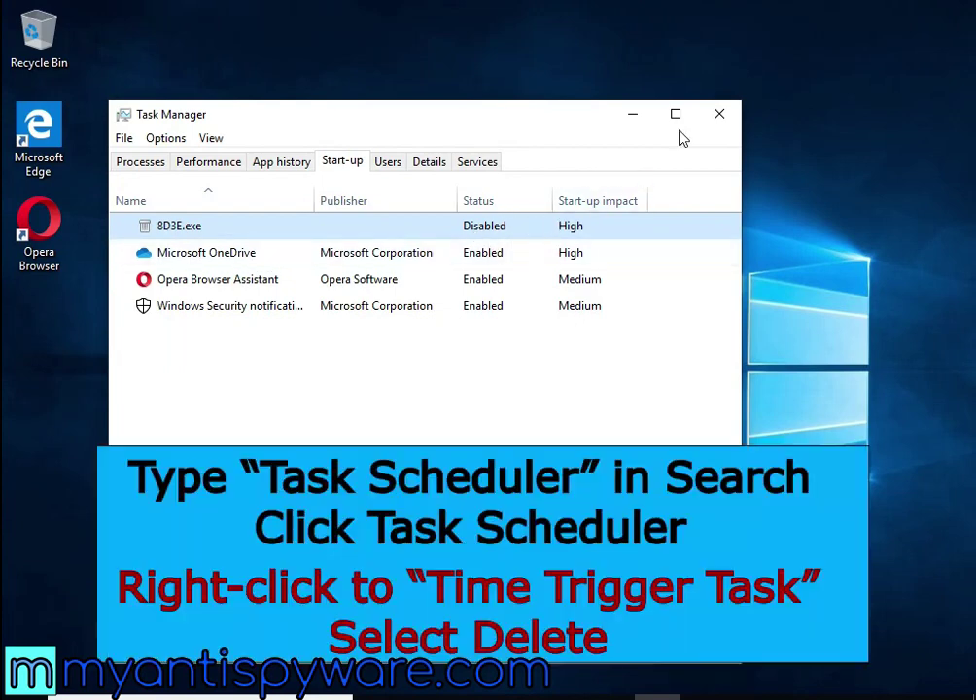
click(715, 119)
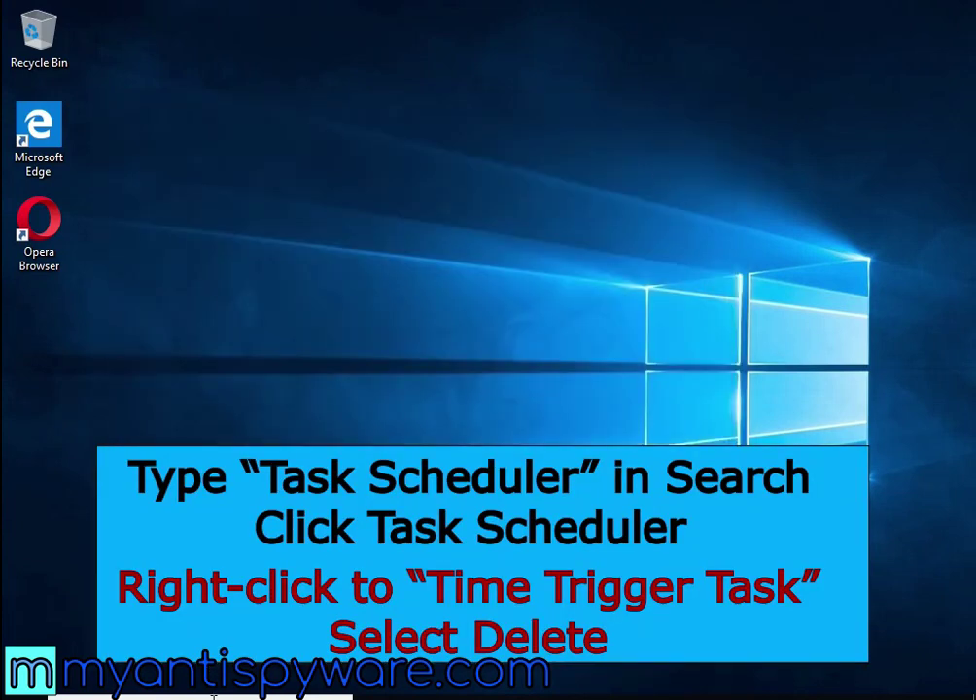
Search Windows for "task she", open Task Scheduler and show the tasks in the Task Scheduler Library
click(213, 696)
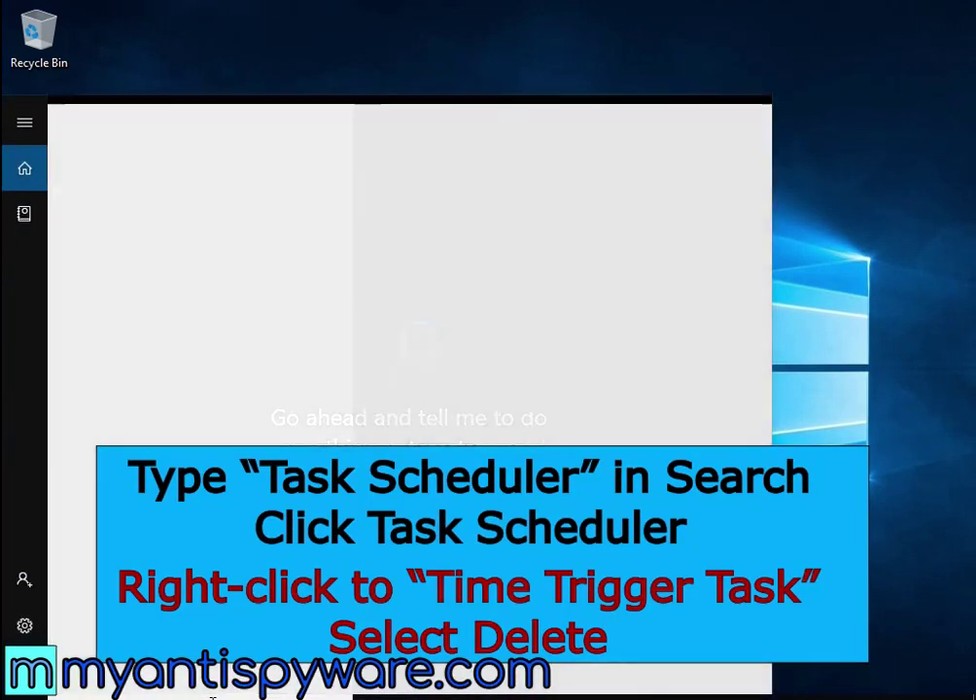
text(task she)
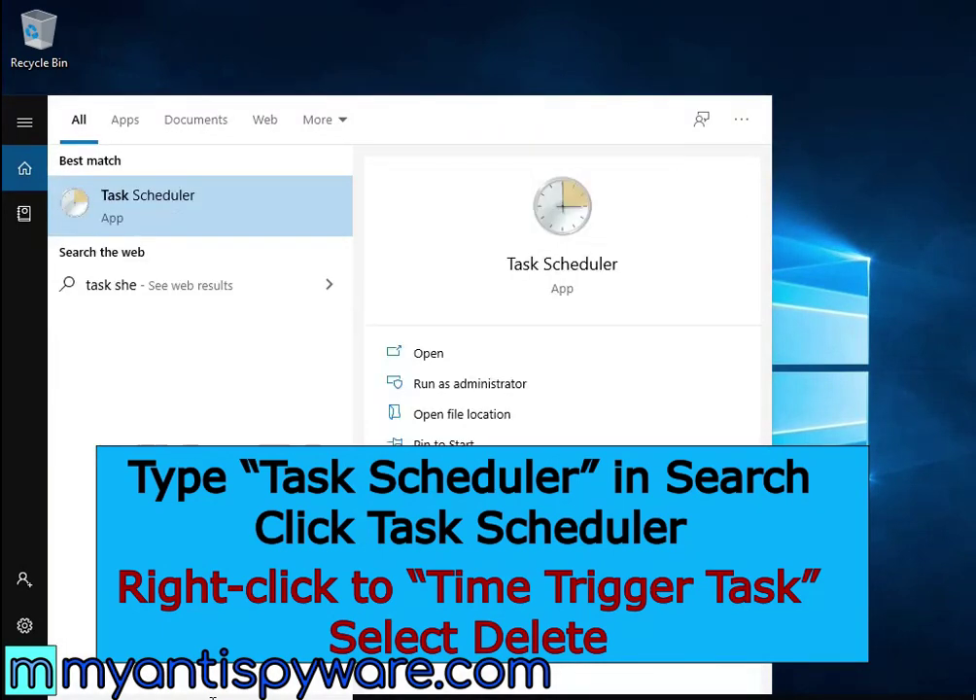
click(221, 208)
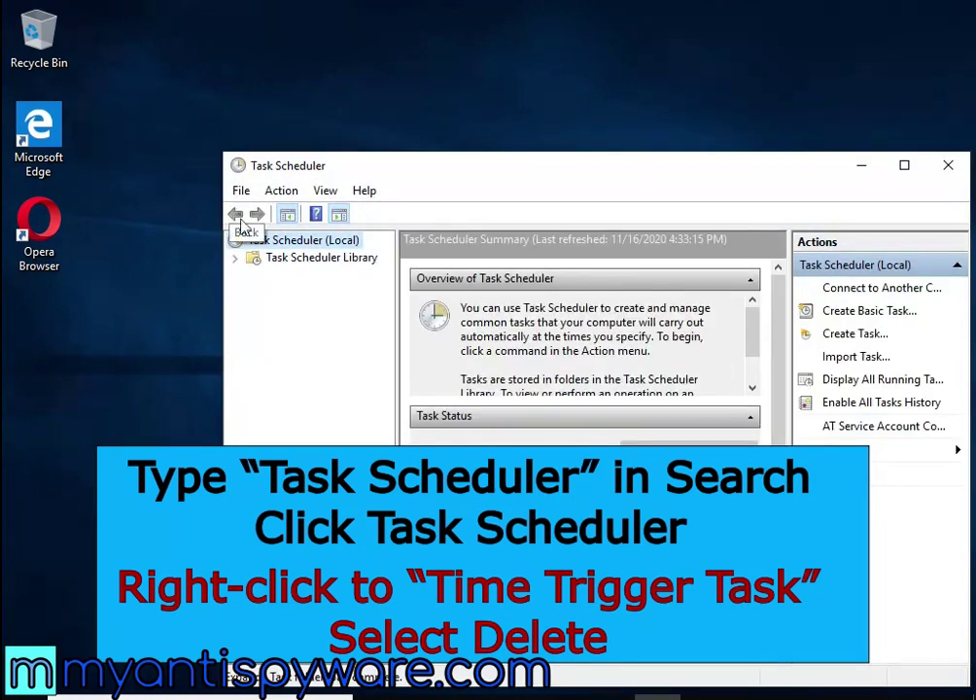
click(340, 269)
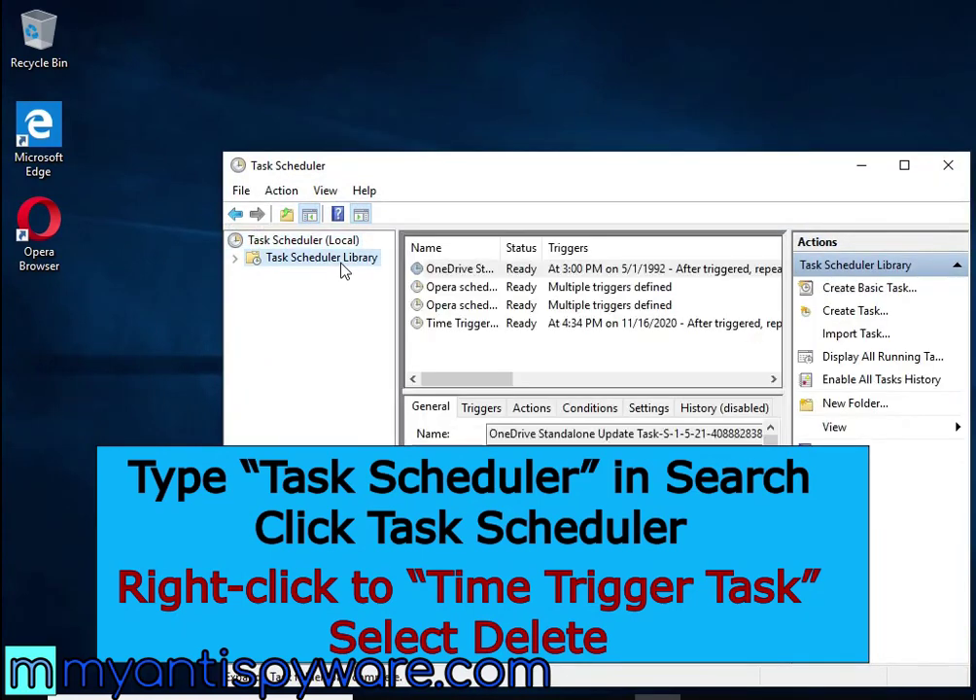
Delete the Time Trigger Task from the Task Scheduler Library and close Task Scheduler
click(453, 325)
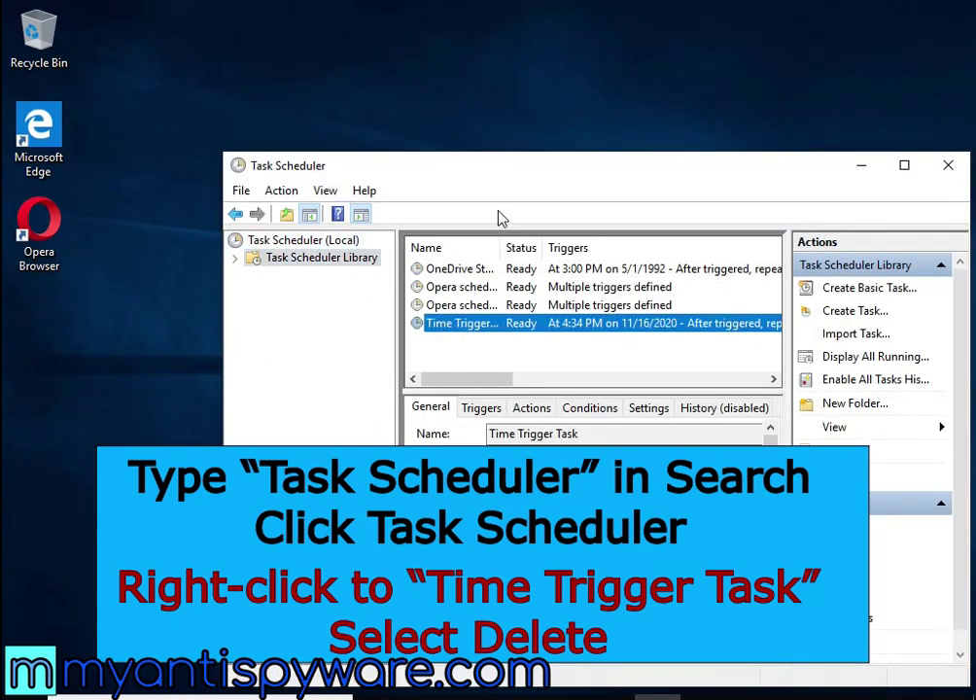
drag(499, 172, 393, 90)
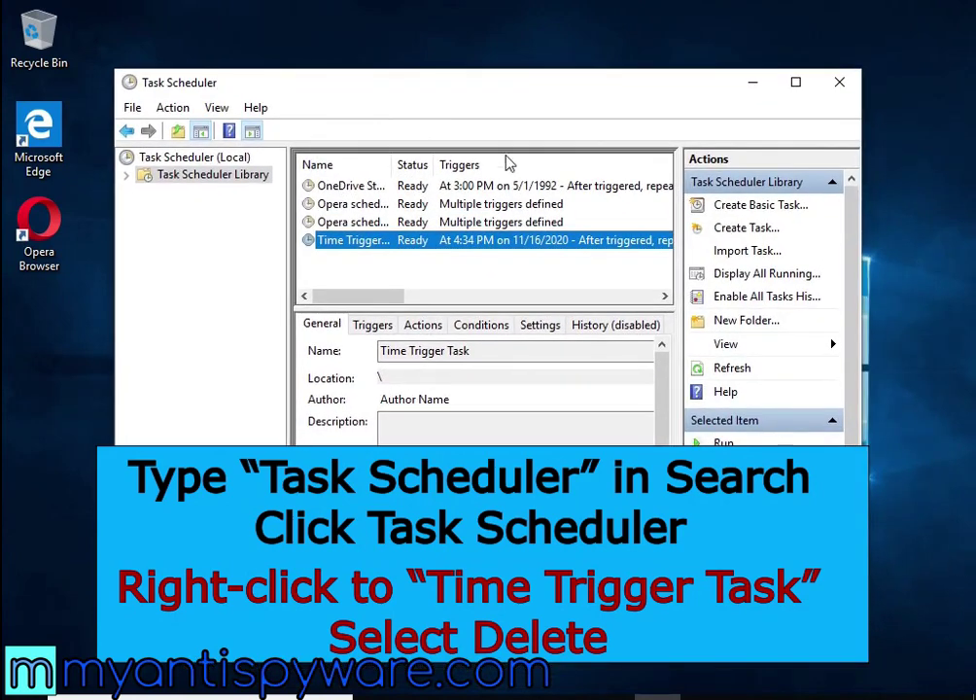
right_click(592, 245)
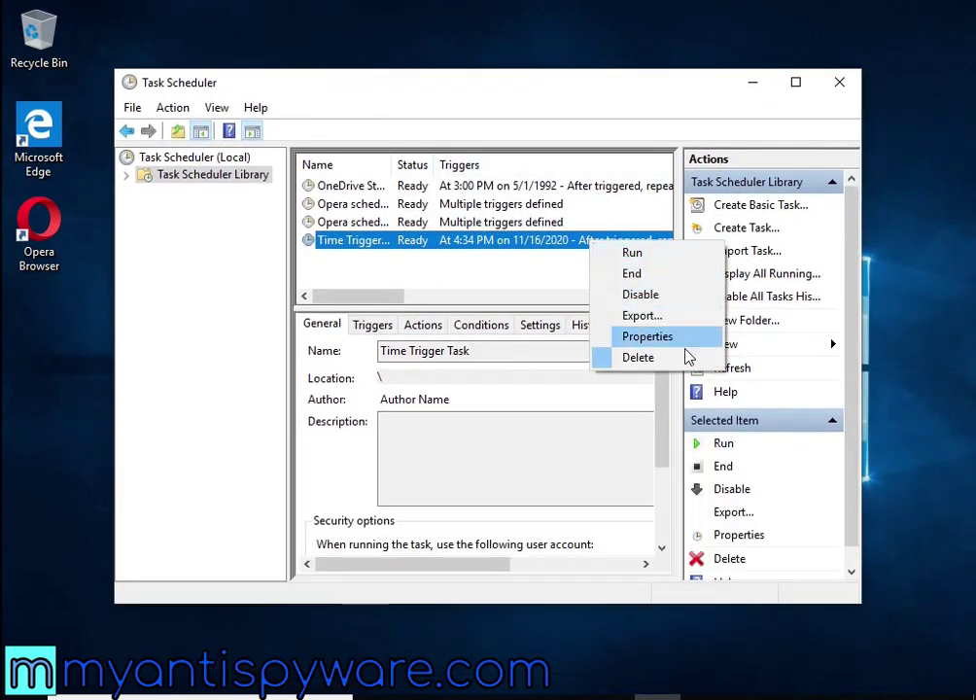
click(682, 358)
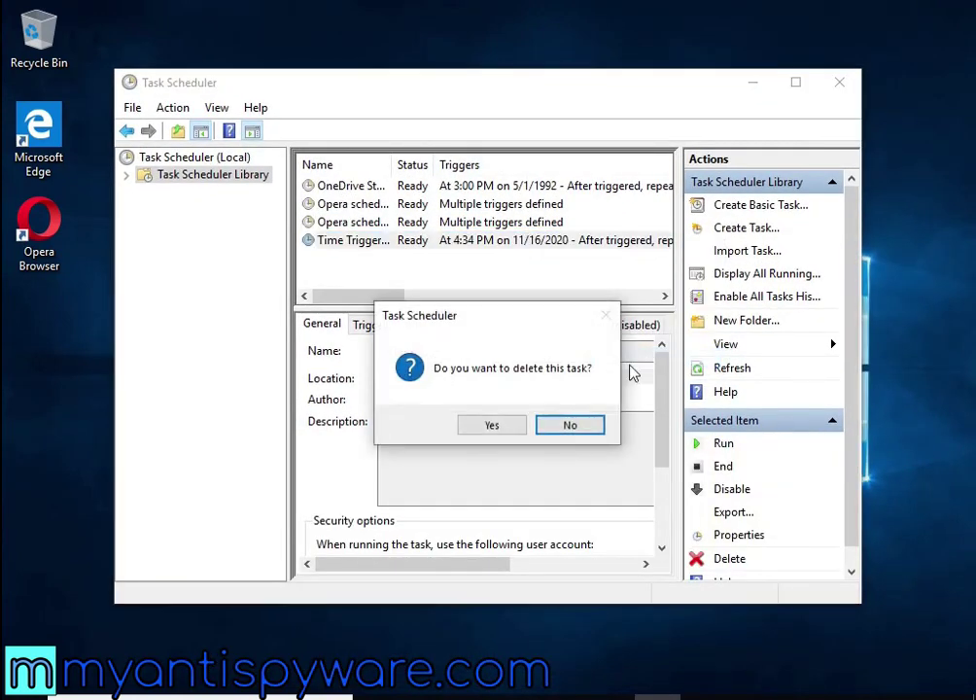
click(492, 426)
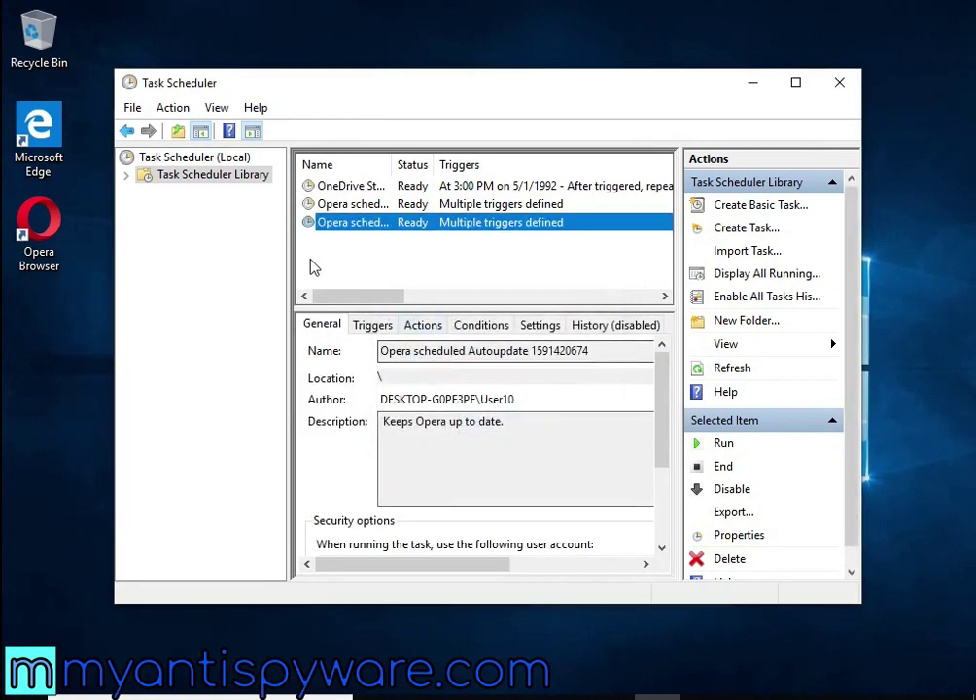
click(834, 84)
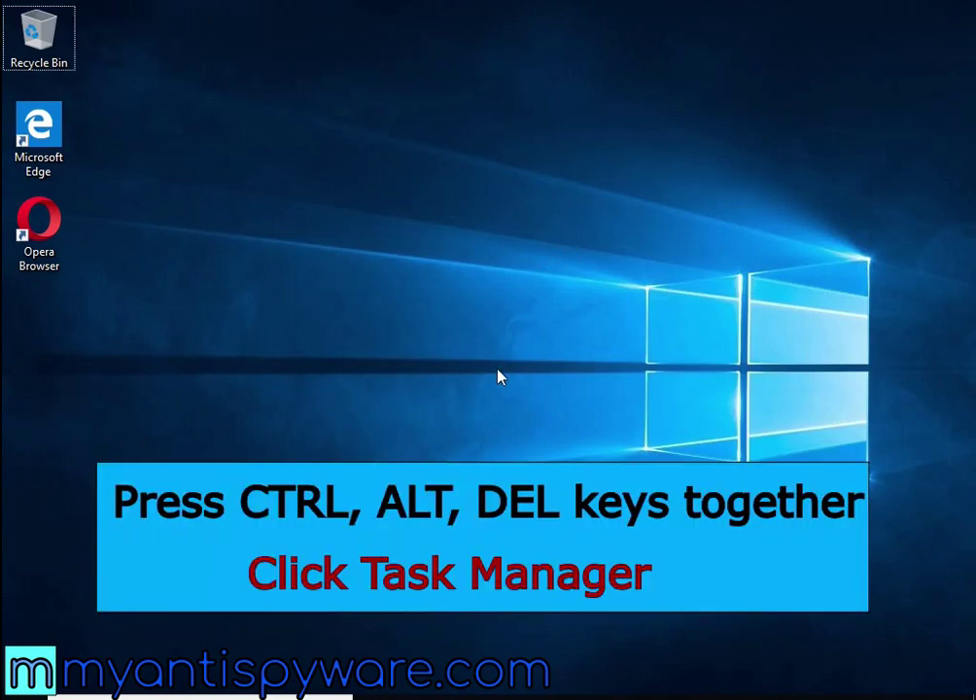
Open Task Manager and show the file location of the 8D3E.exe start-up entry
key(ctrl+alt+Delete)
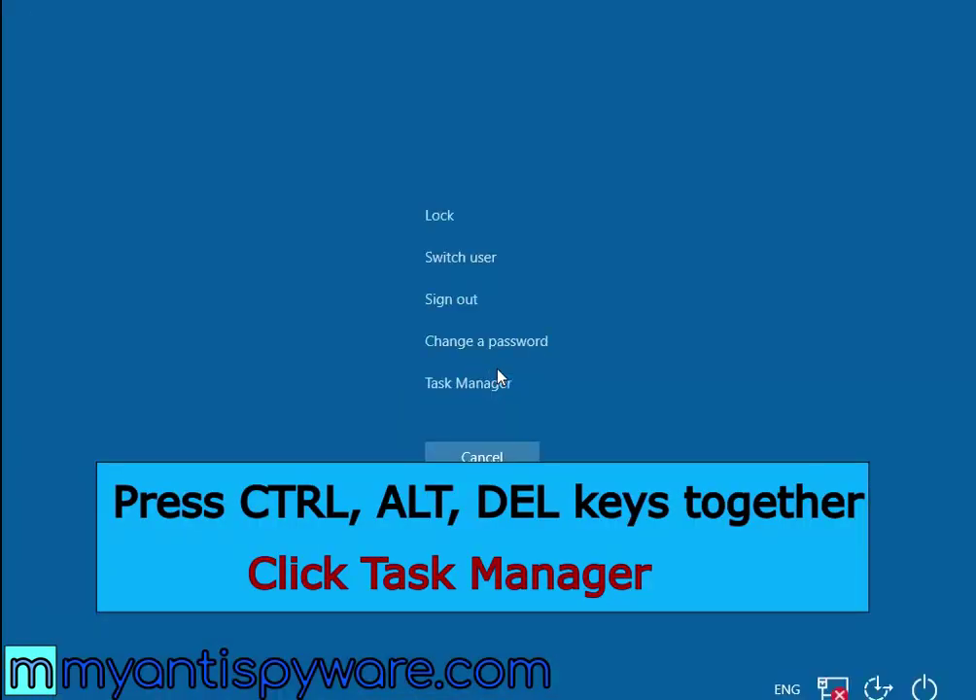
click(502, 387)
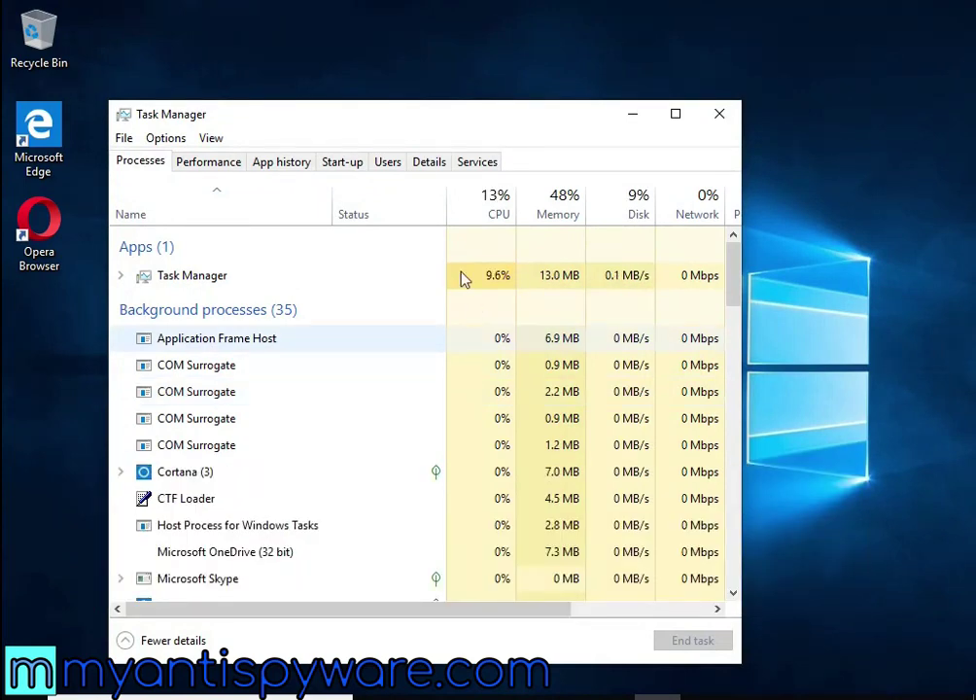
click(353, 167)
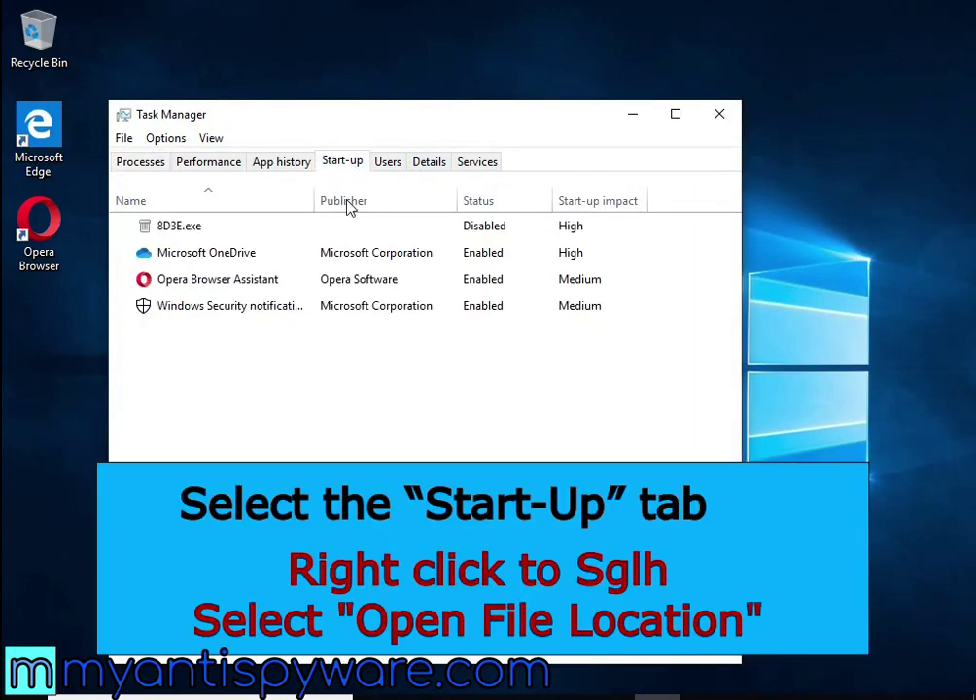
right_click(533, 236)
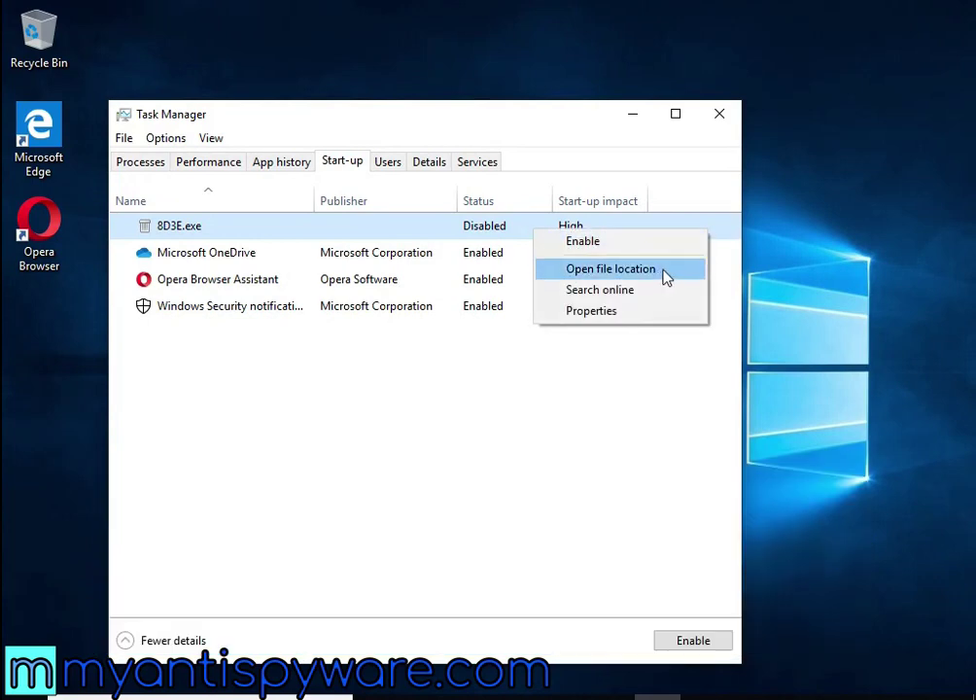
click(610, 268)
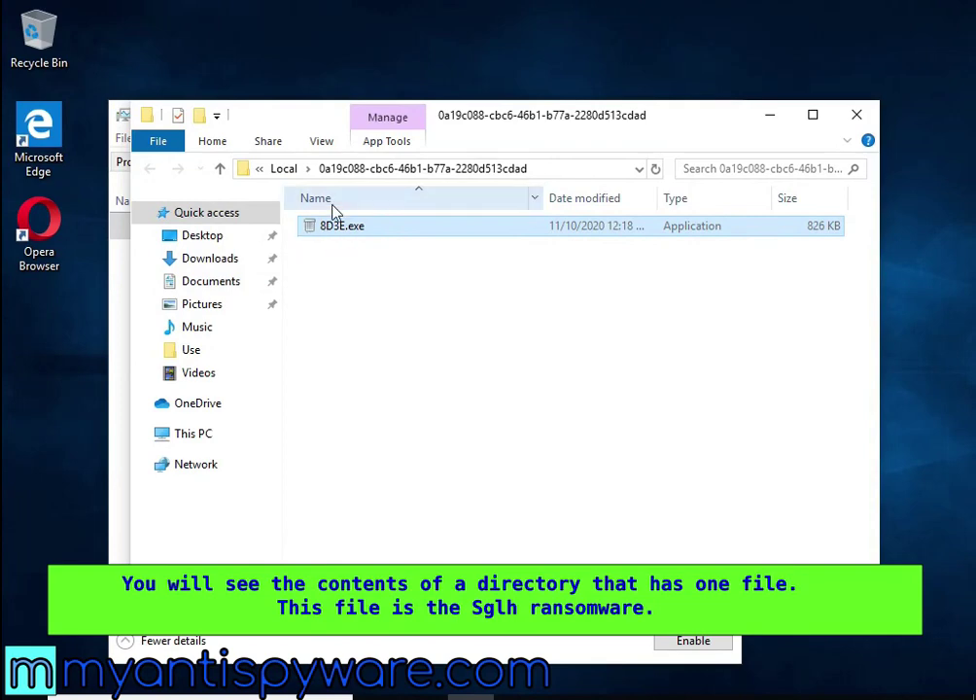
Try to delete the 8D3E.exe file from its folder, retrying before cancelling the deletion
right_click(386, 226)
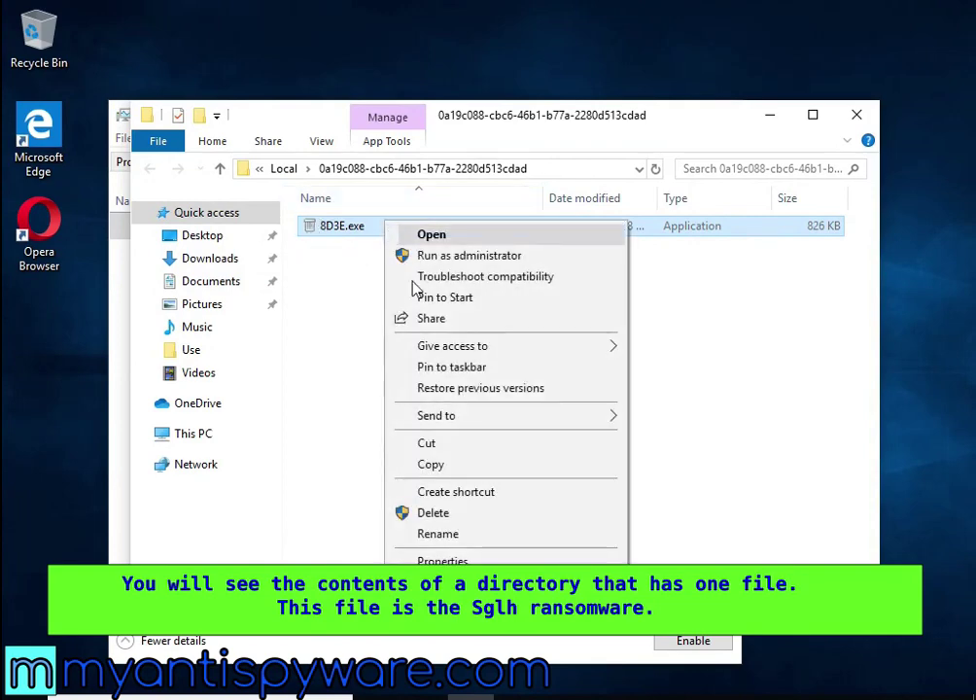
click(512, 515)
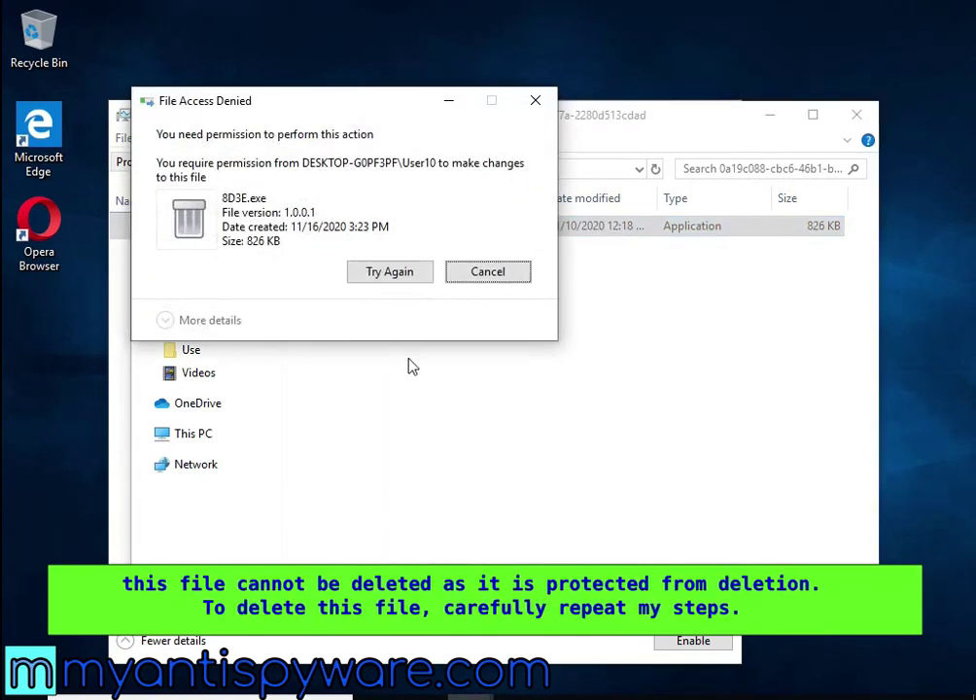
click(375, 276)
click(381, 277)
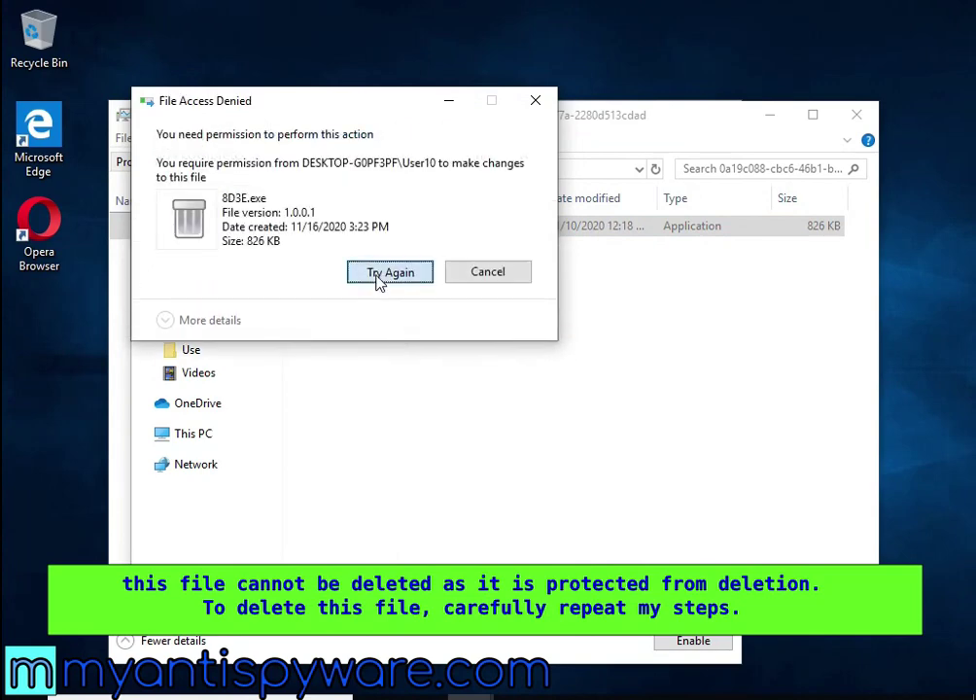
click(382, 276)
click(496, 272)
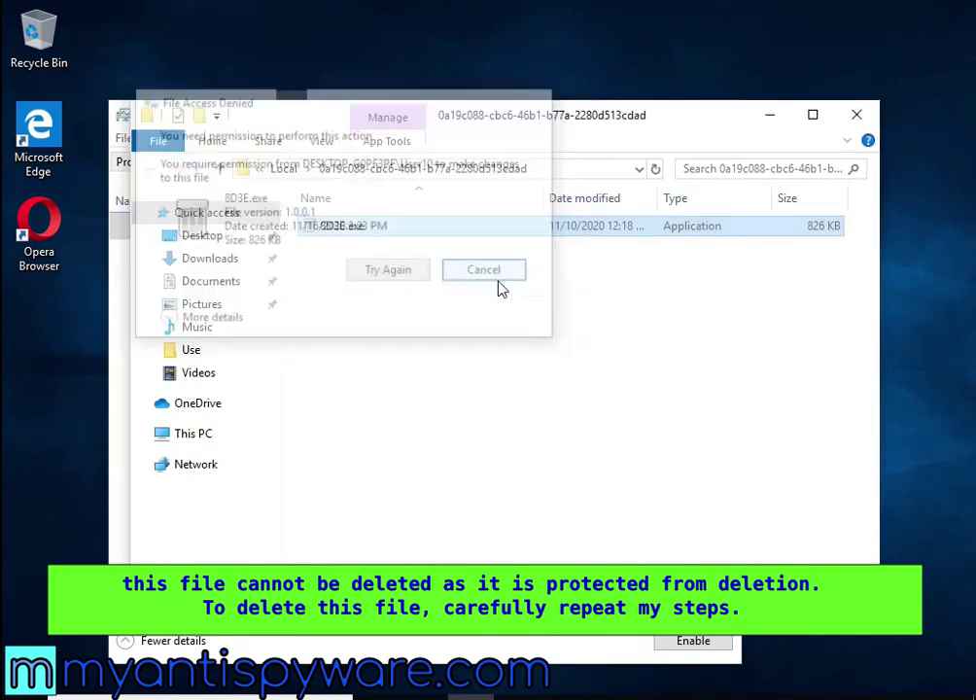
In the advanced security settings of 8D3E.exe, disable inheritance and convert the inherited permissions into explicit permissions
right_click(386, 240)
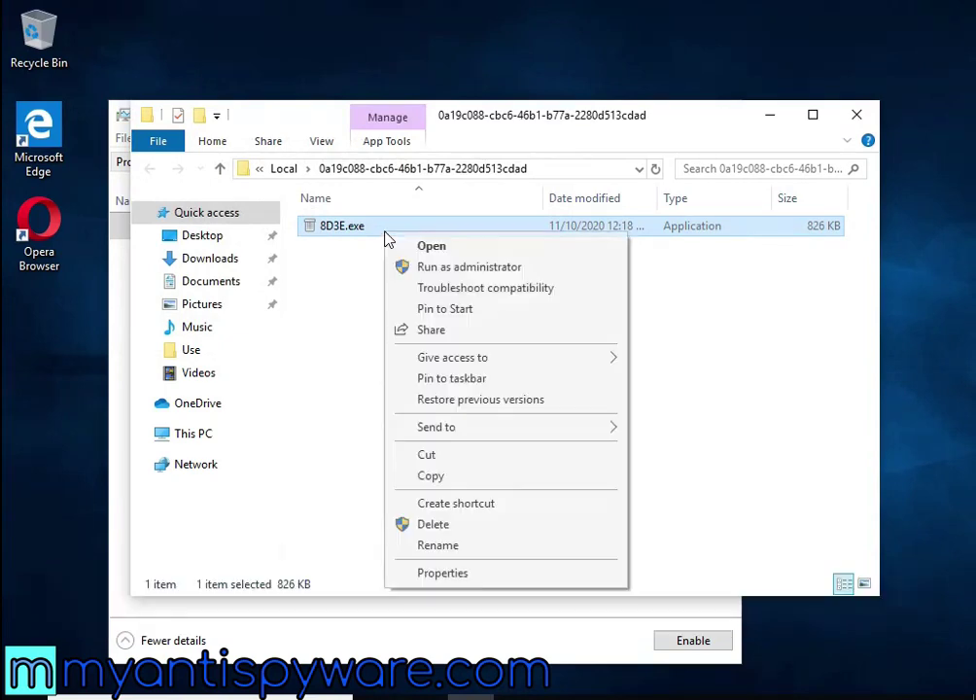
click(534, 575)
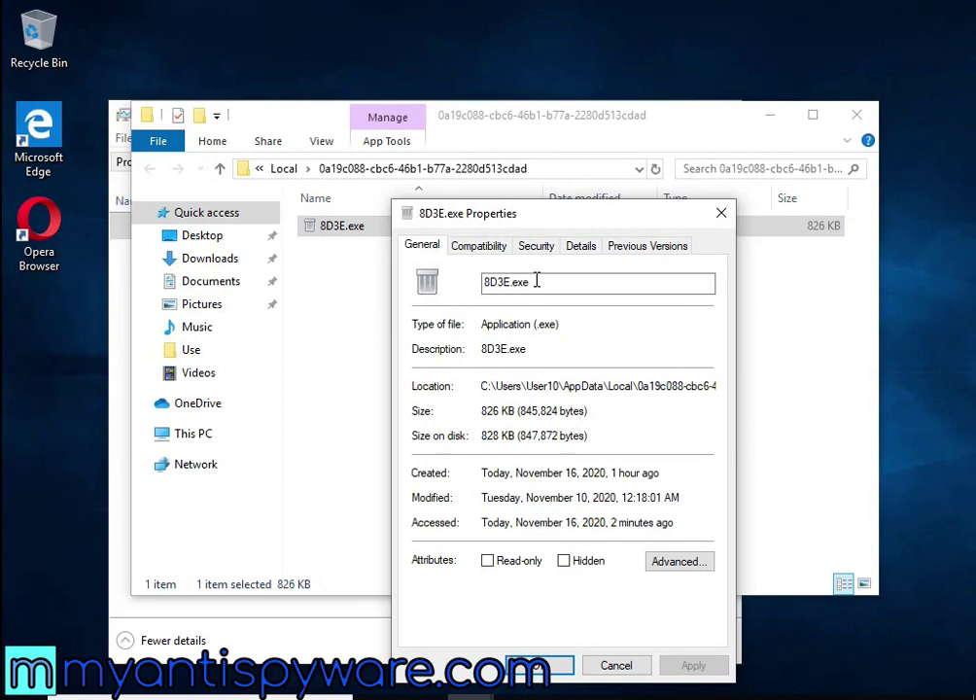
click(544, 250)
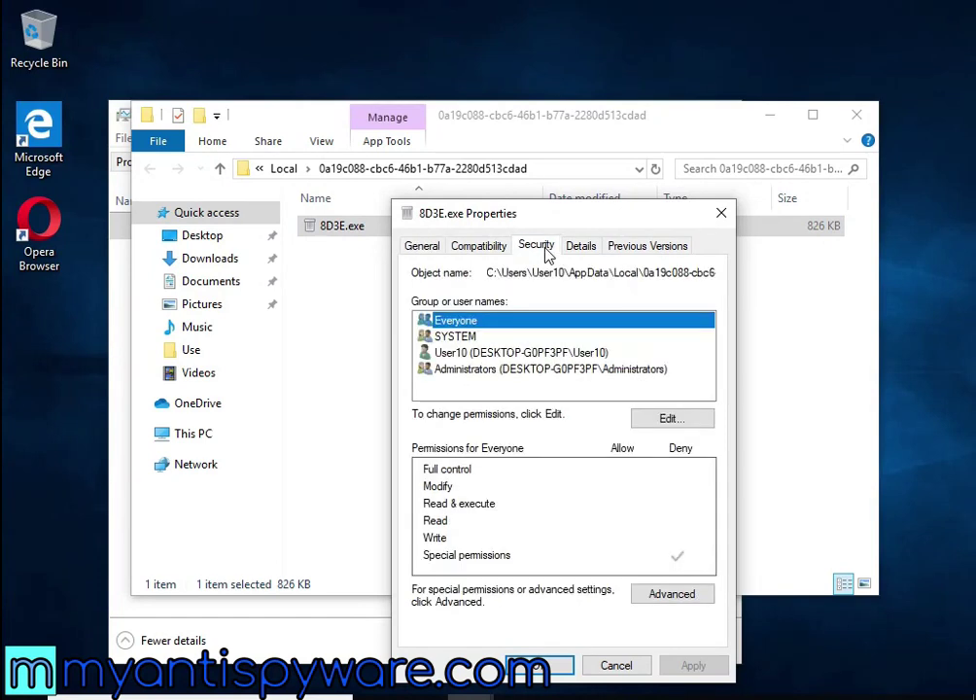
click(682, 596)
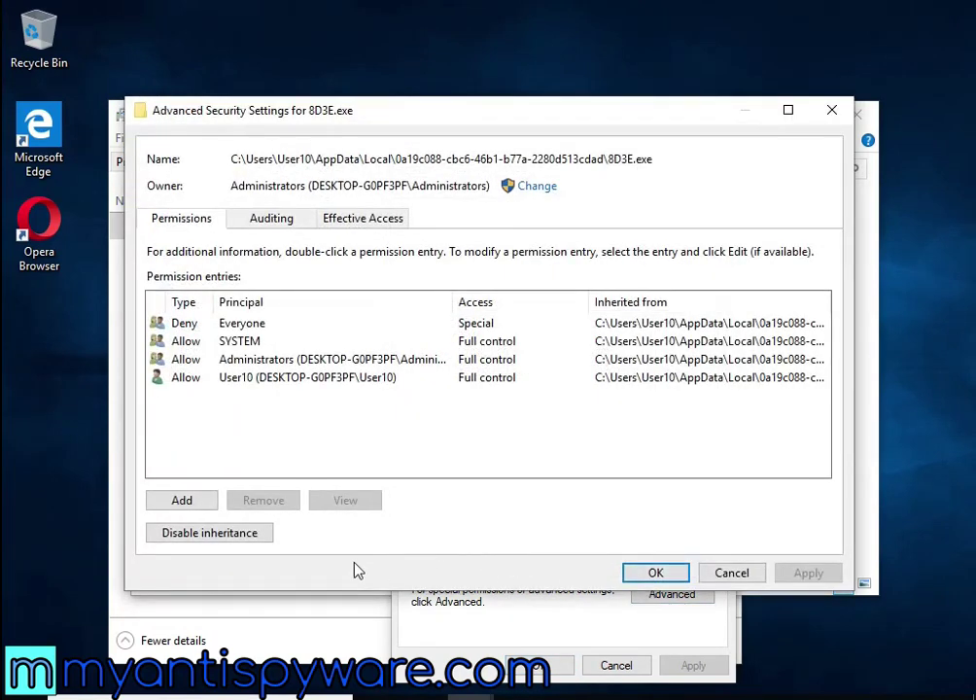
click(251, 537)
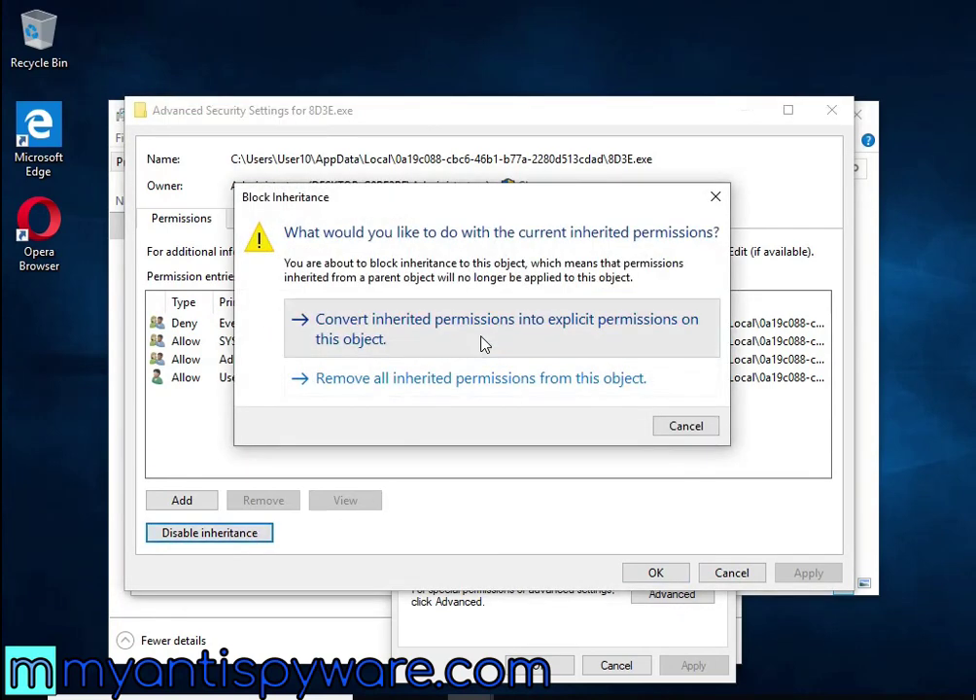
click(484, 344)
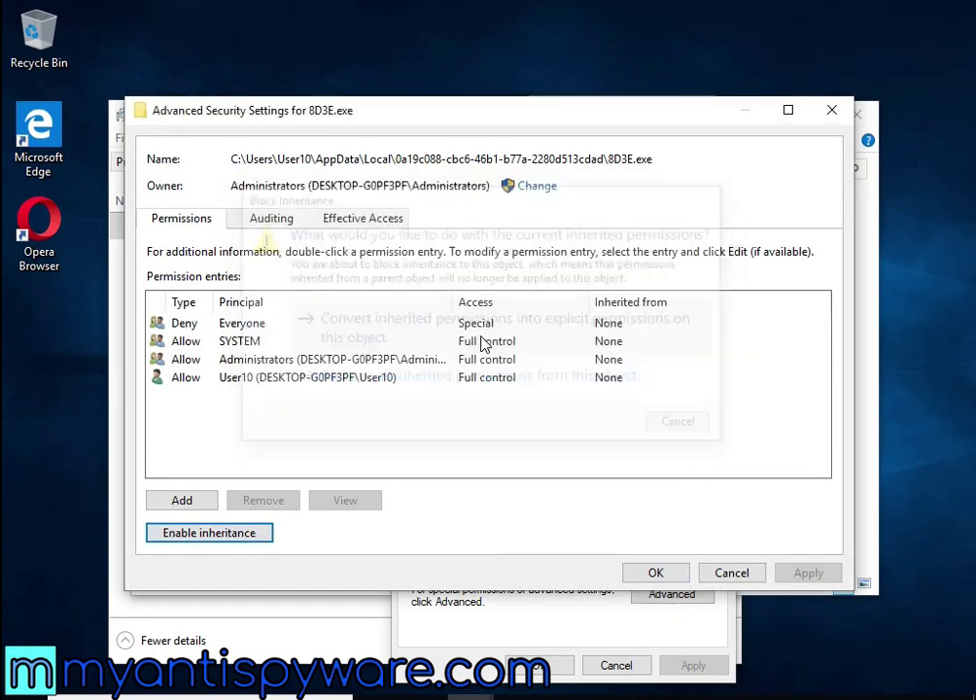
Remove the Deny permission entry for Everyone from 8D3E.exe and apply the changed security settings
click(183, 329)
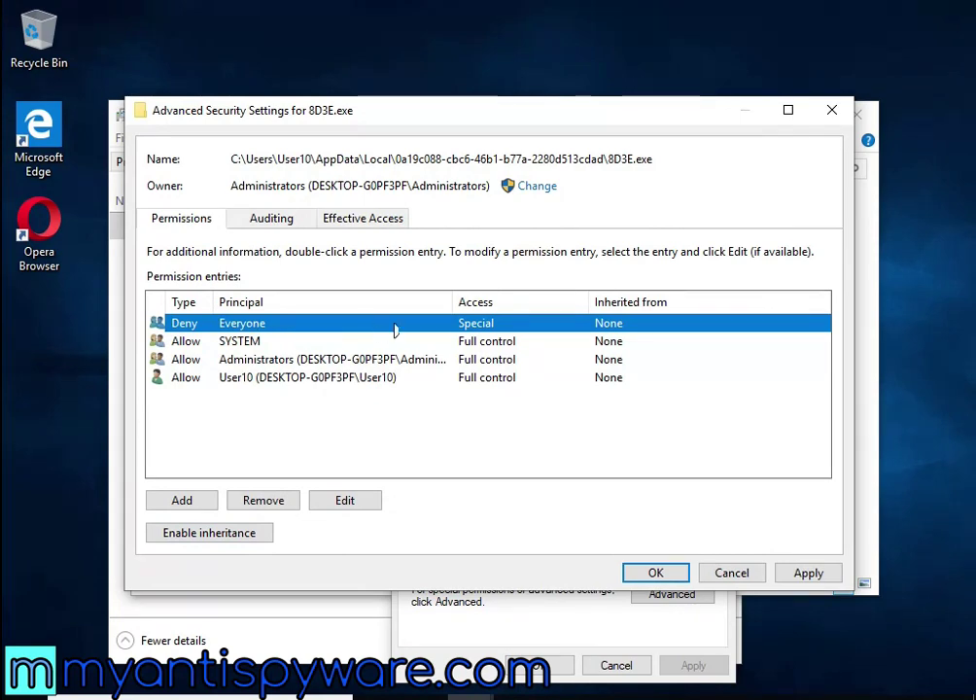
click(290, 510)
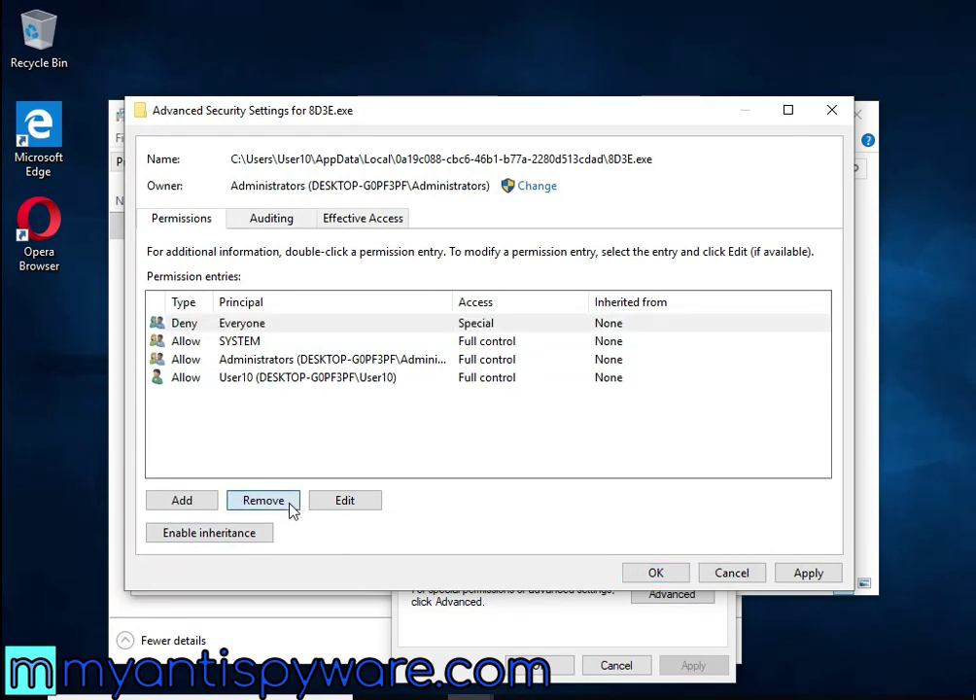
click(656, 574)
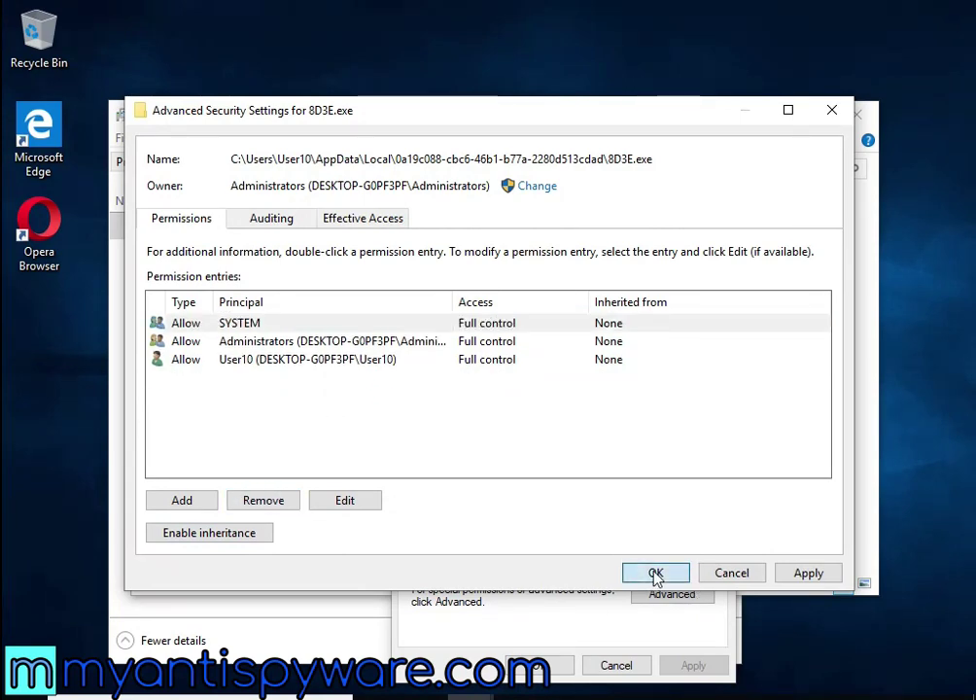
click(560, 667)
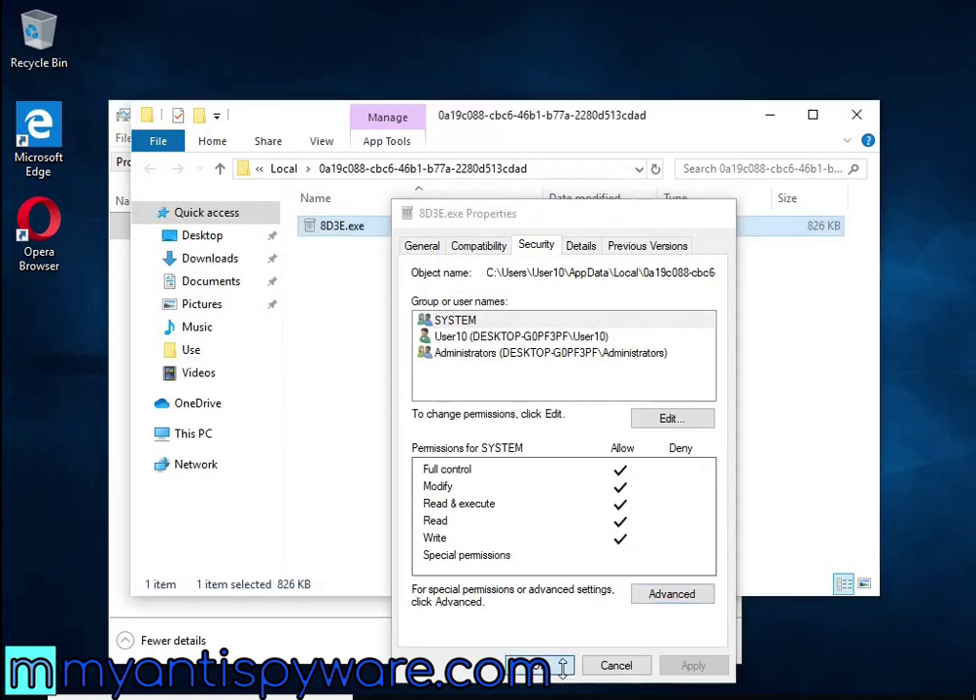
Delete the 8D3E.exe file, then close its folder and Task Manager
right_click(350, 234)
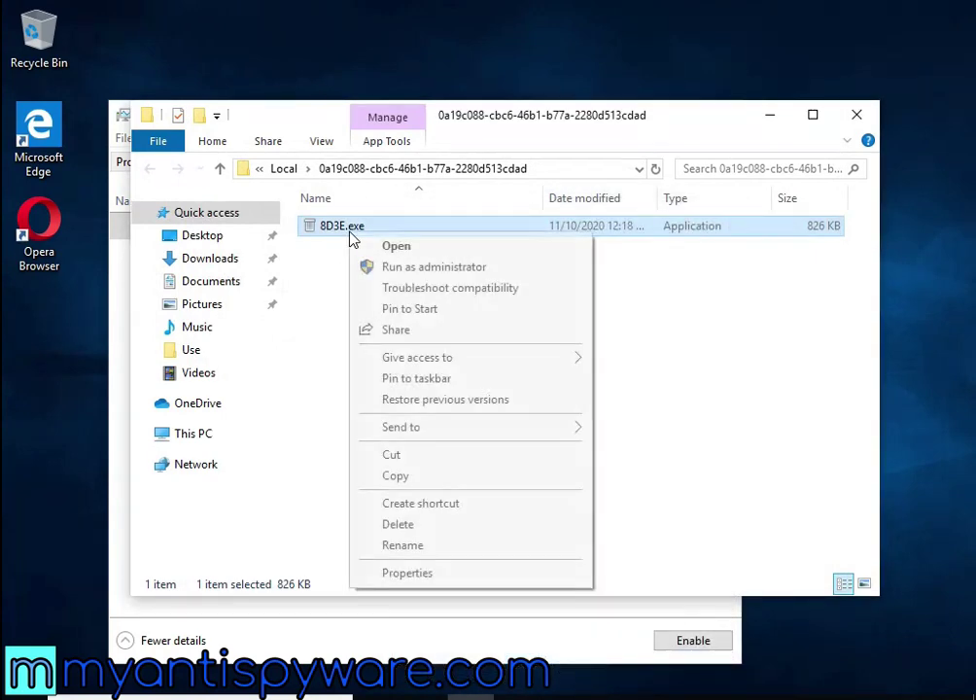
click(491, 530)
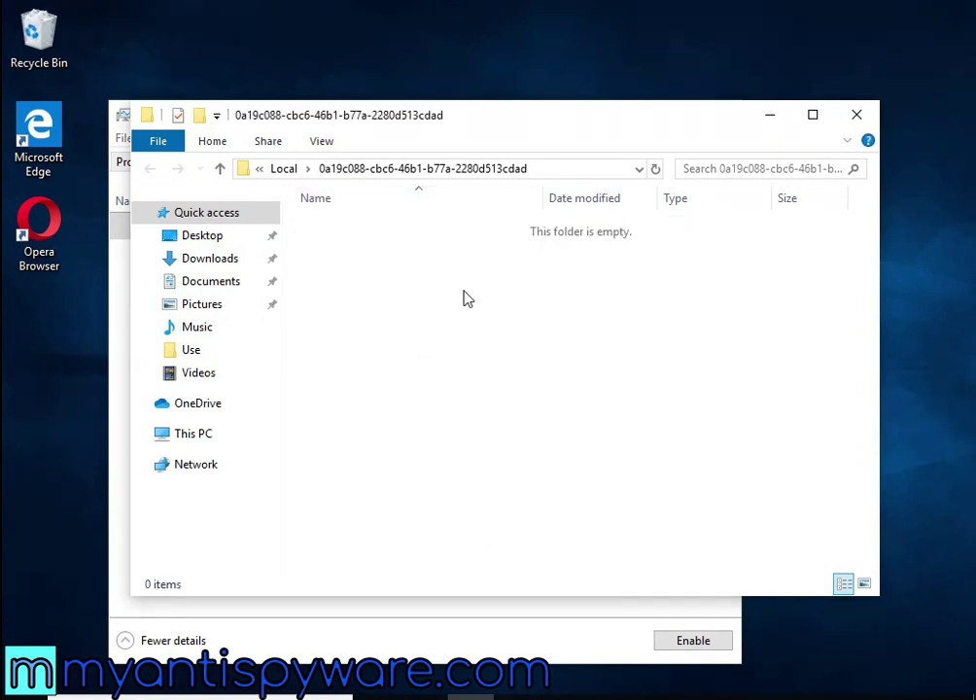
click(845, 121)
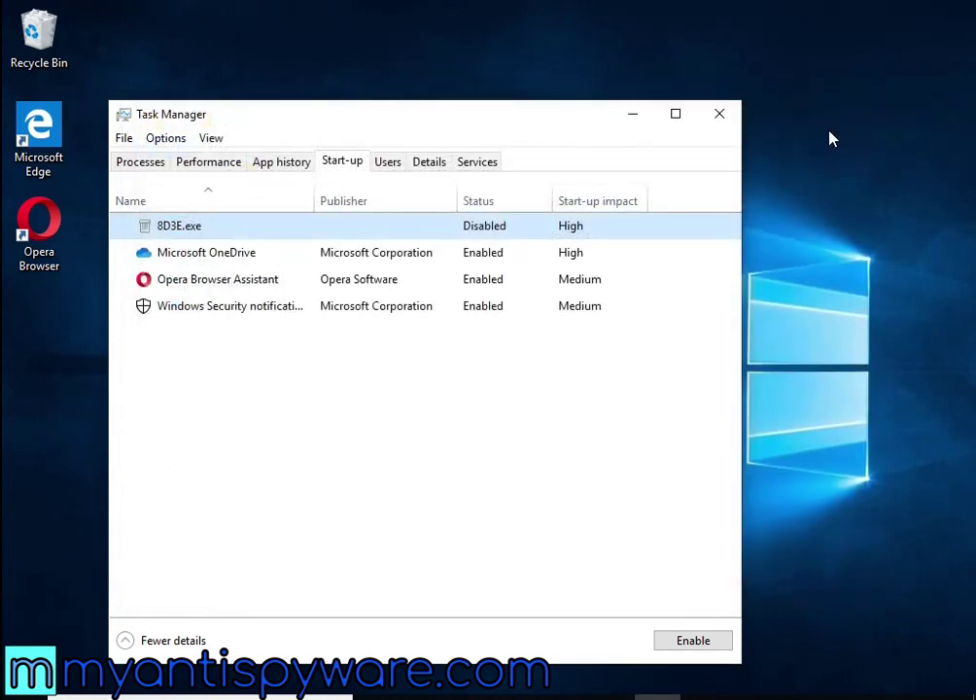
click(717, 118)
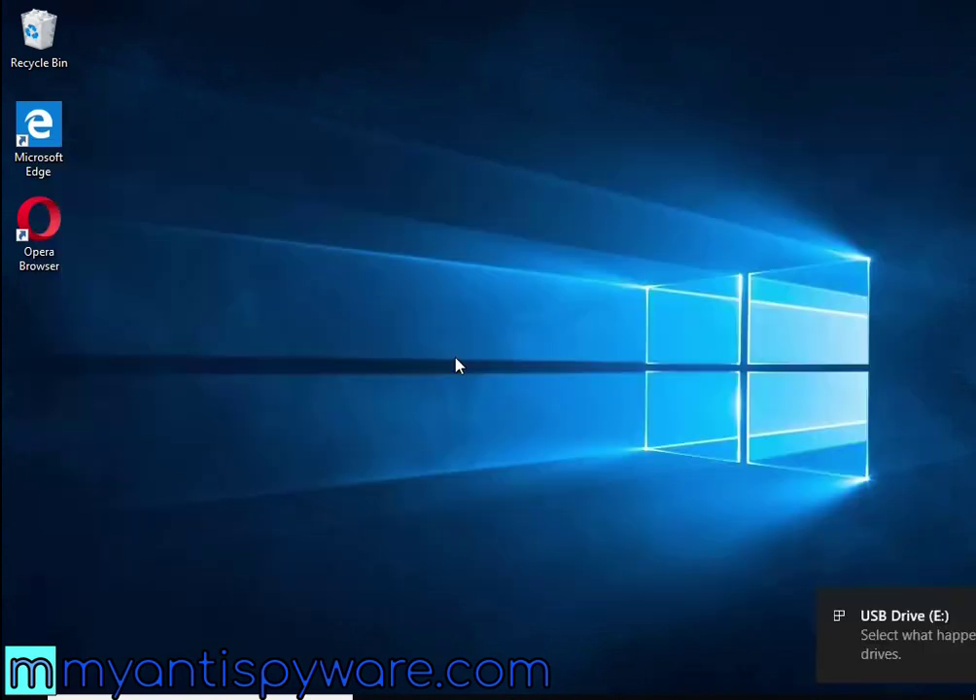
Open the USB Drive (E:) folder and run decrypt_STOPDjvu.exe, allowing it to make changes and accepting its license terms
click(797, 646)
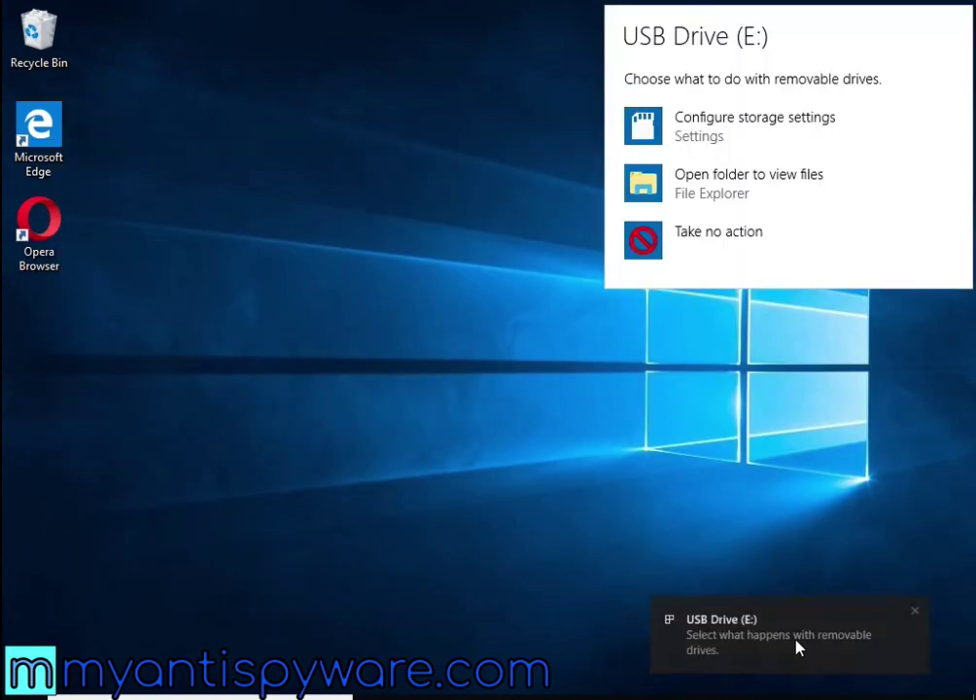
click(743, 193)
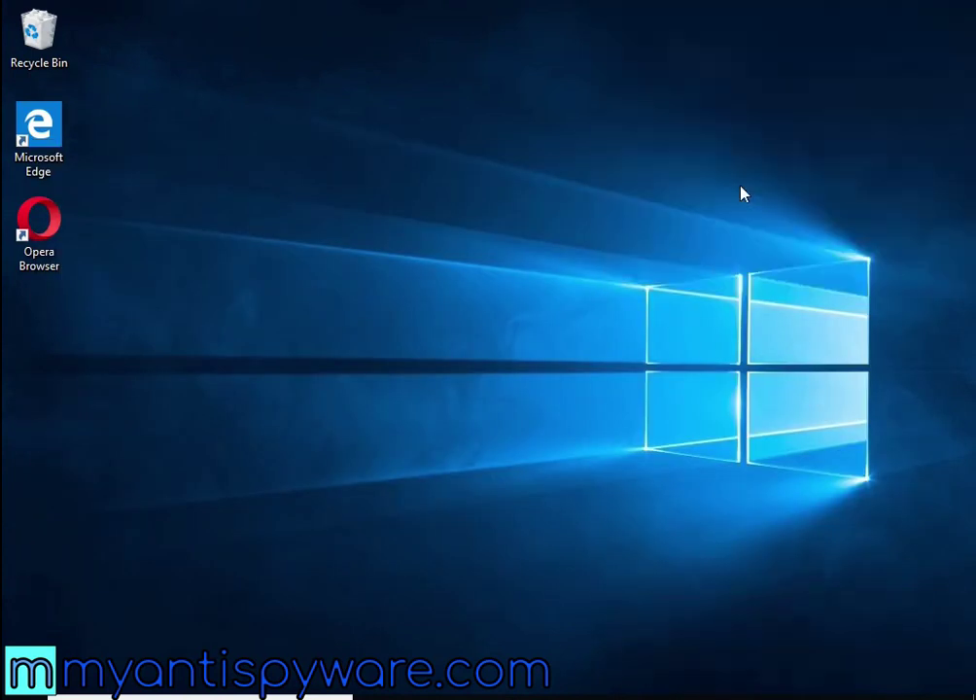
click(380, 233)
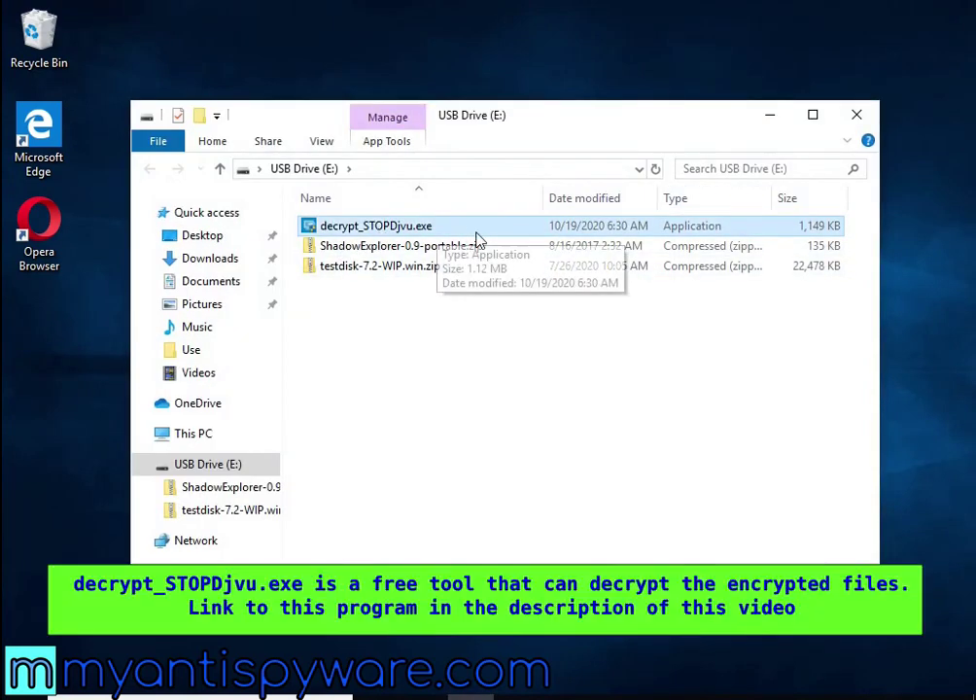
double_click(497, 233)
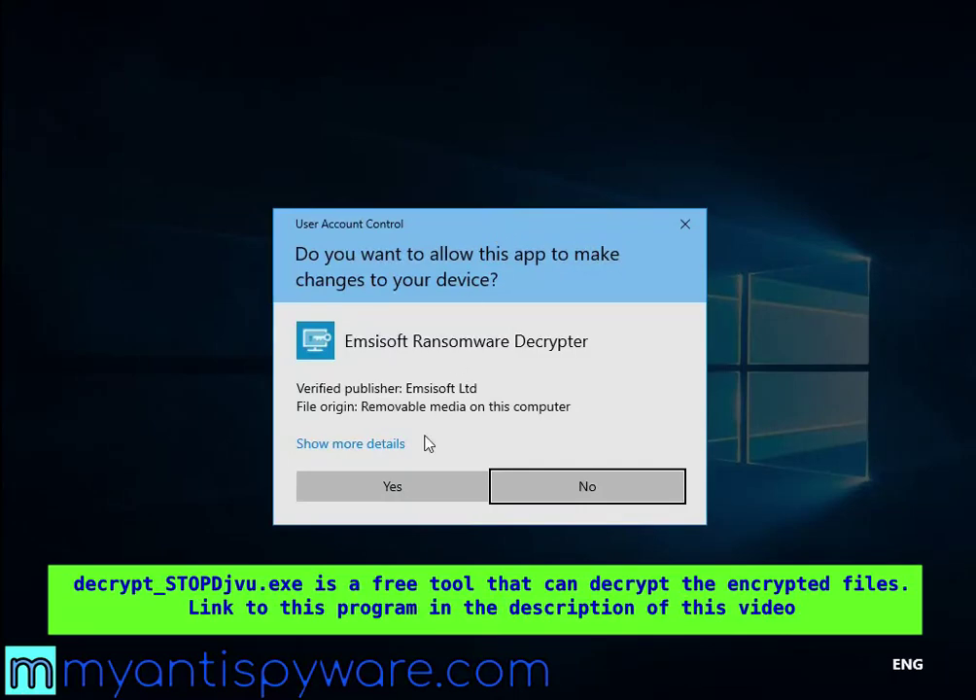
click(389, 492)
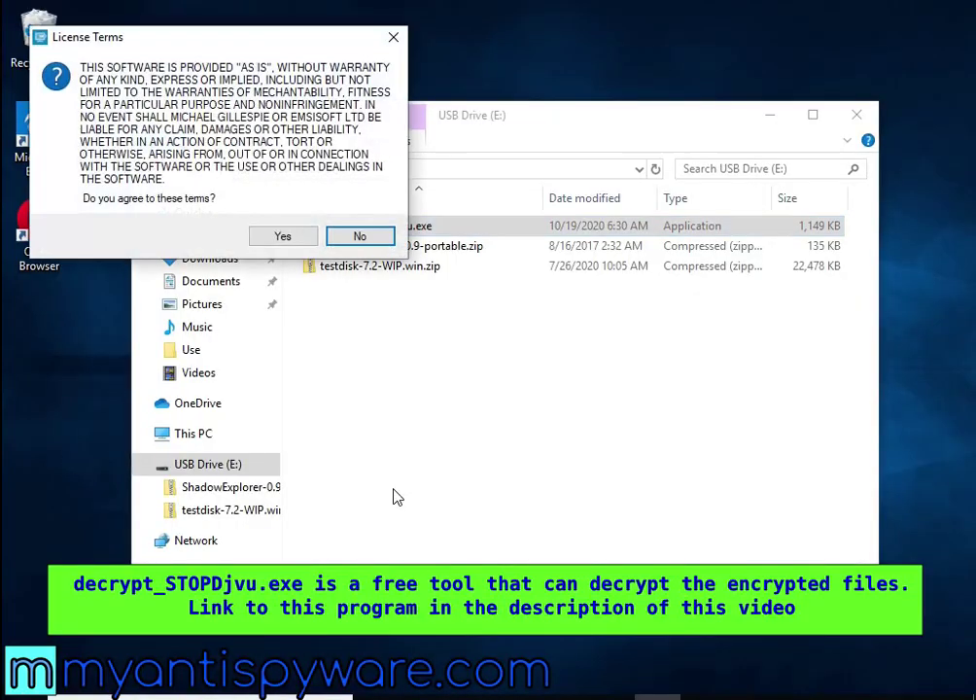
click(306, 239)
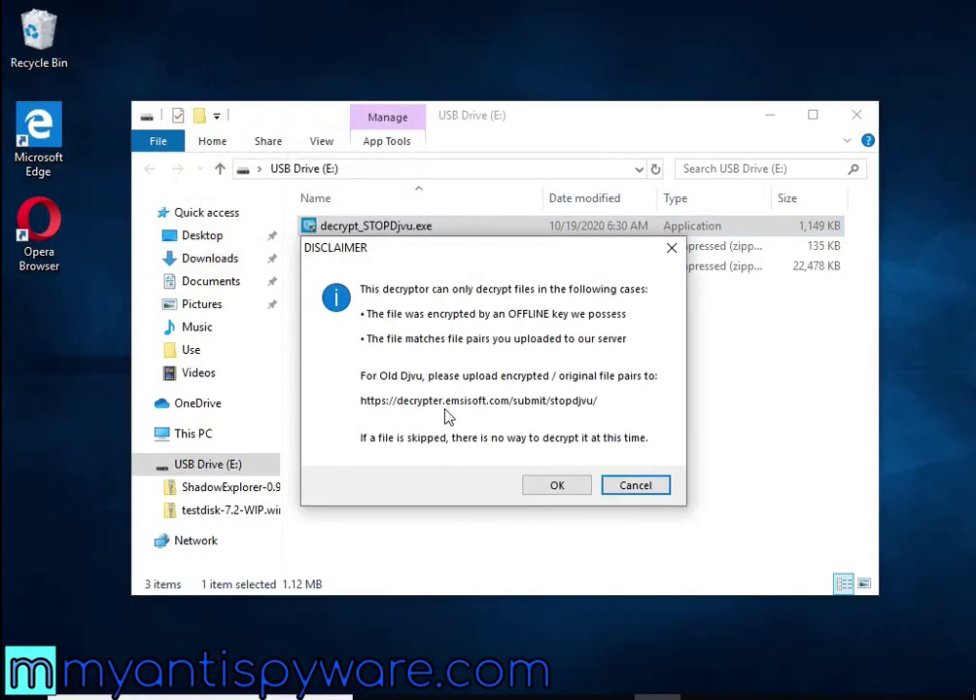
Accept the decryptor's disclaimer, let it disable the active ransomware component, and clear the folder window away from the decryptor
click(562, 489)
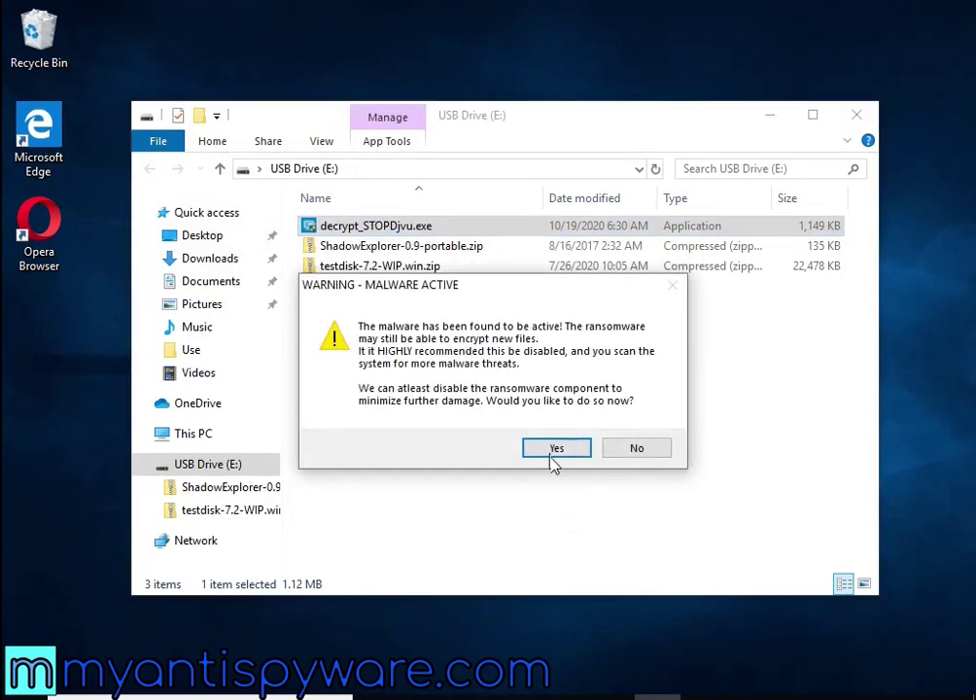
click(550, 455)
click(633, 436)
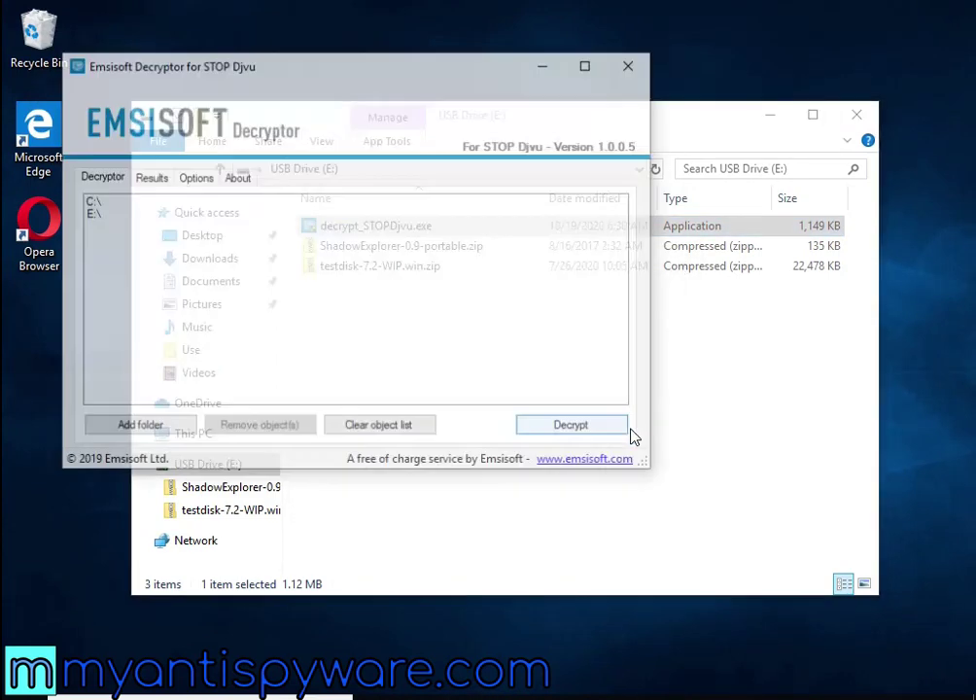
click(778, 114)
drag(287, 70, 379, 133)
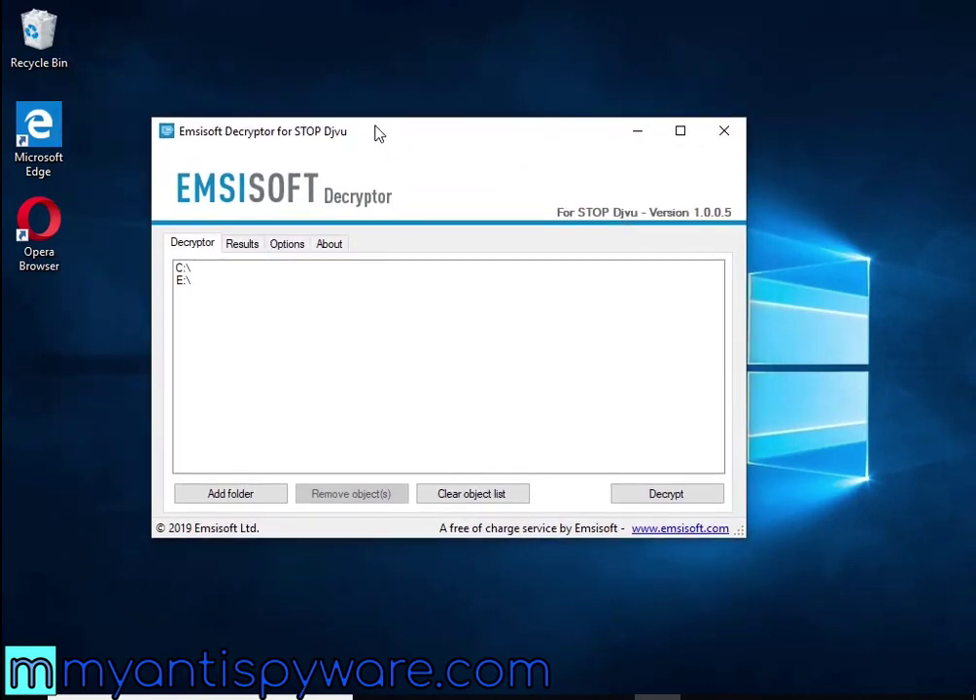
Remove the C:\ and E:\ entries from the decryptor's object list
click(214, 271)
click(328, 494)
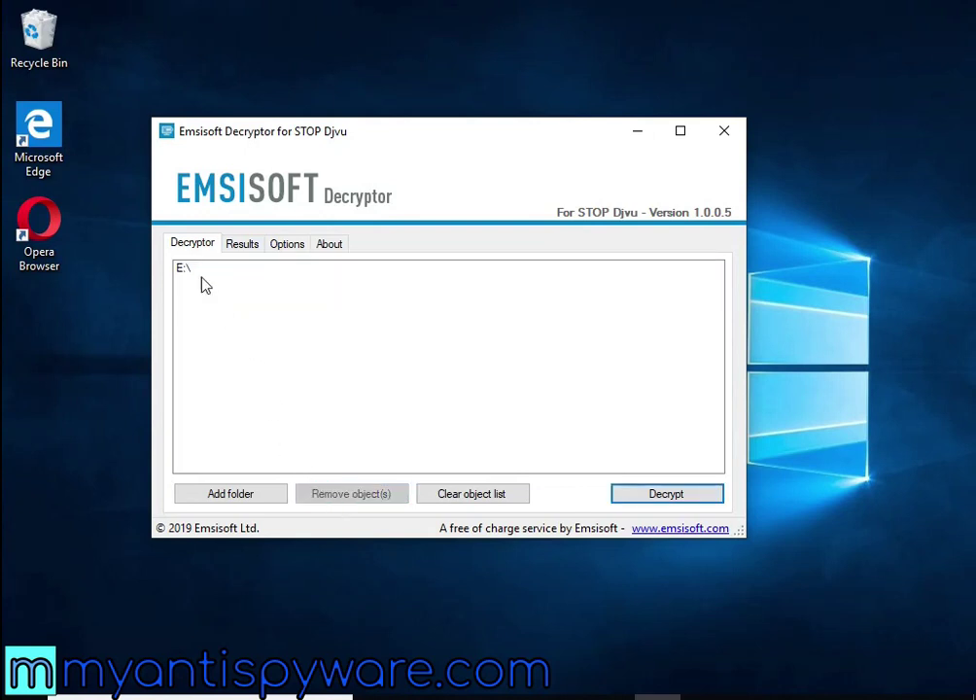
click(198, 272)
click(351, 498)
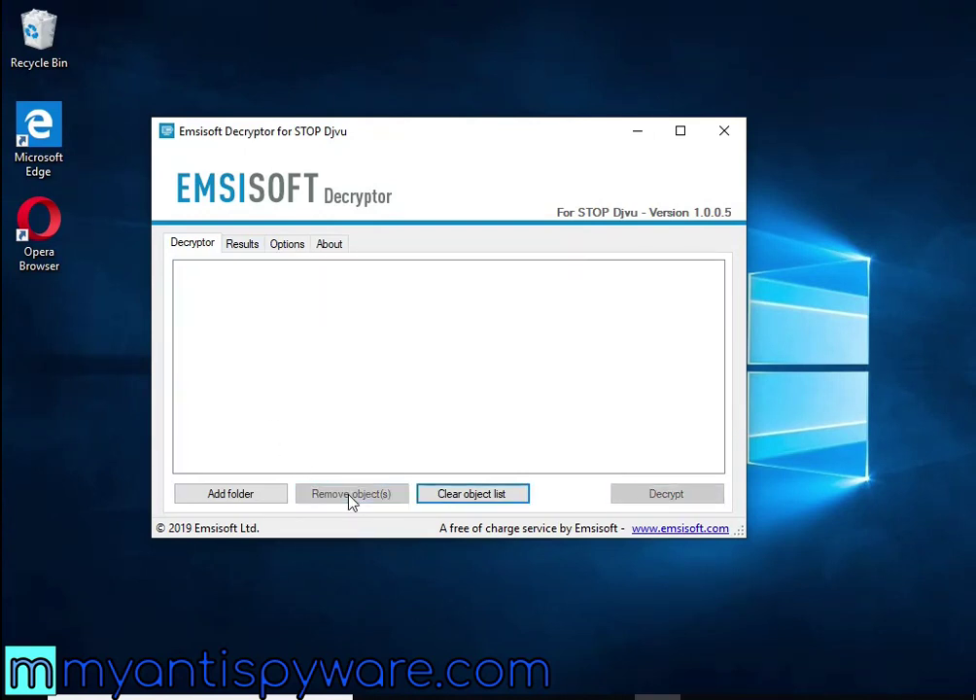
Add the Pictures folder to the decryptor's object list and start decrypting it
click(236, 497)
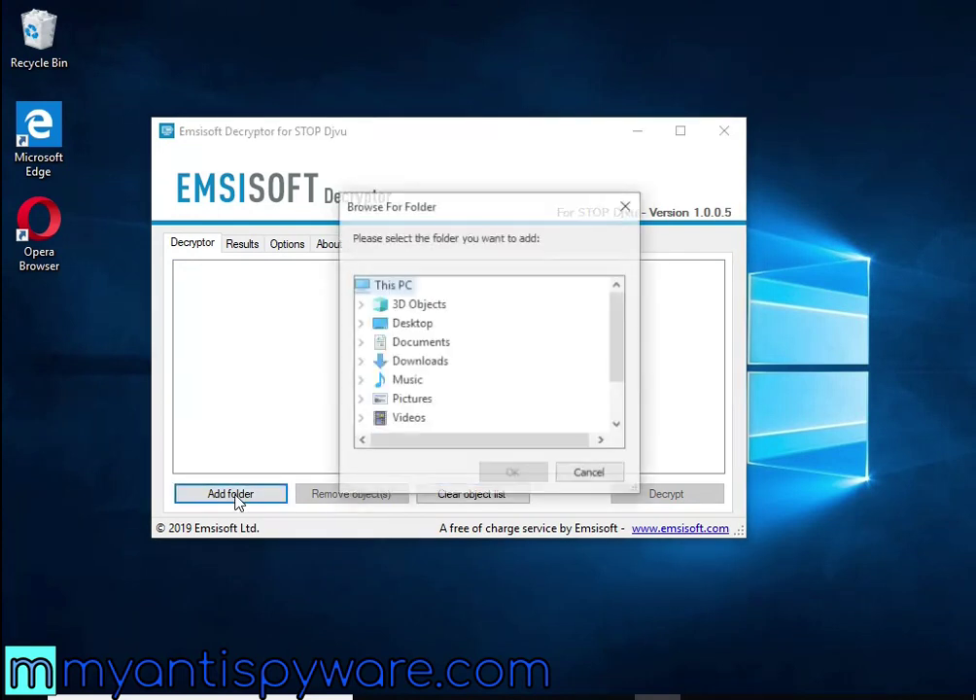
click(420, 406)
click(500, 471)
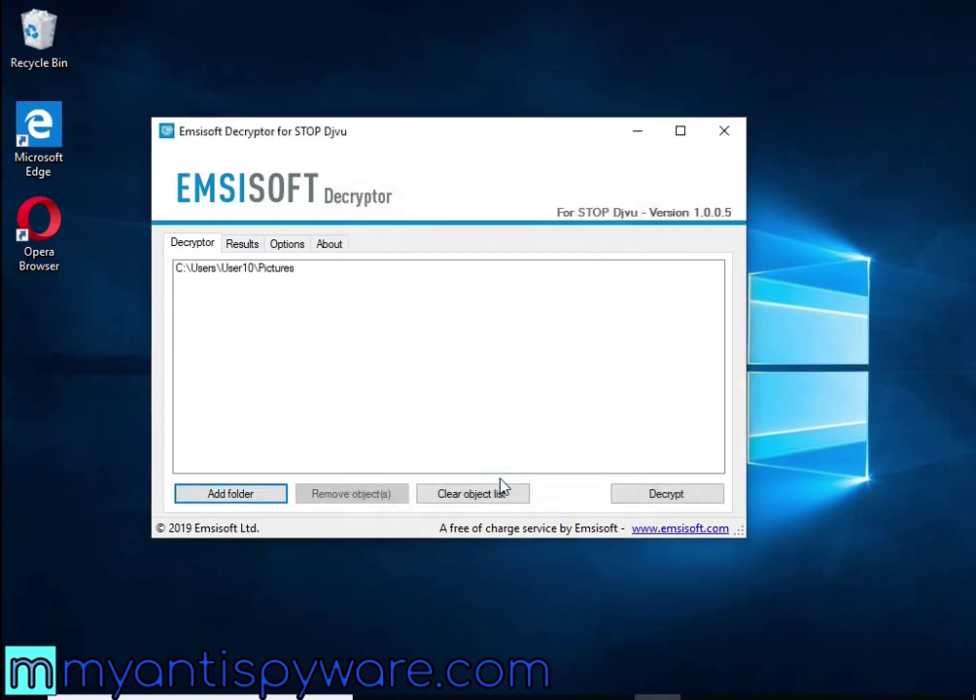
click(678, 496)
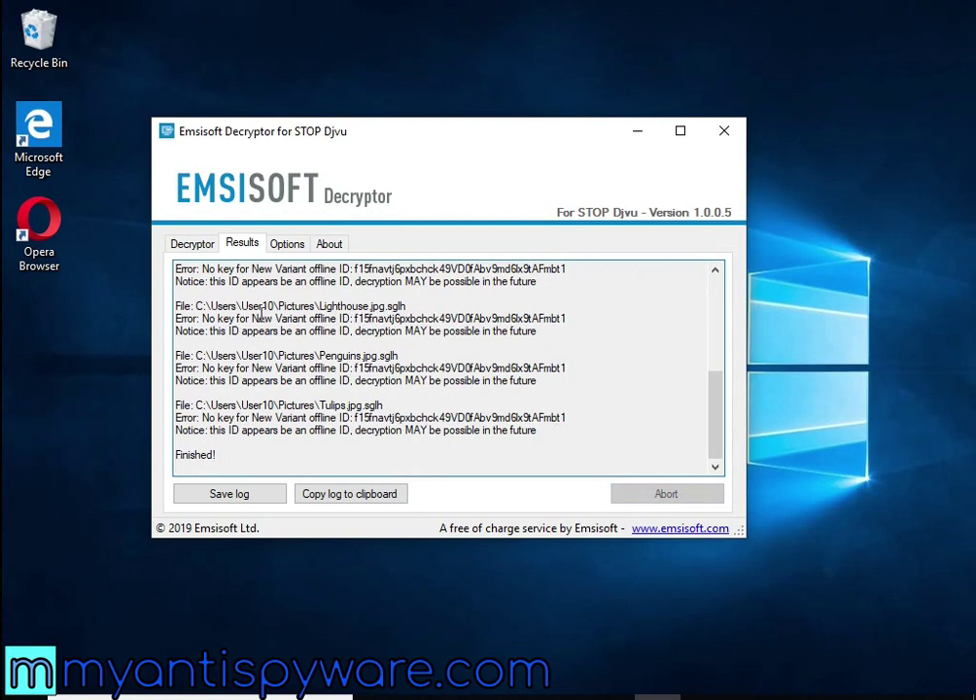
Examine the error and offline ID notice for Lighthouse.jpg.sglh in the decryption results, then close the decryptor
drag(176, 318, 572, 321)
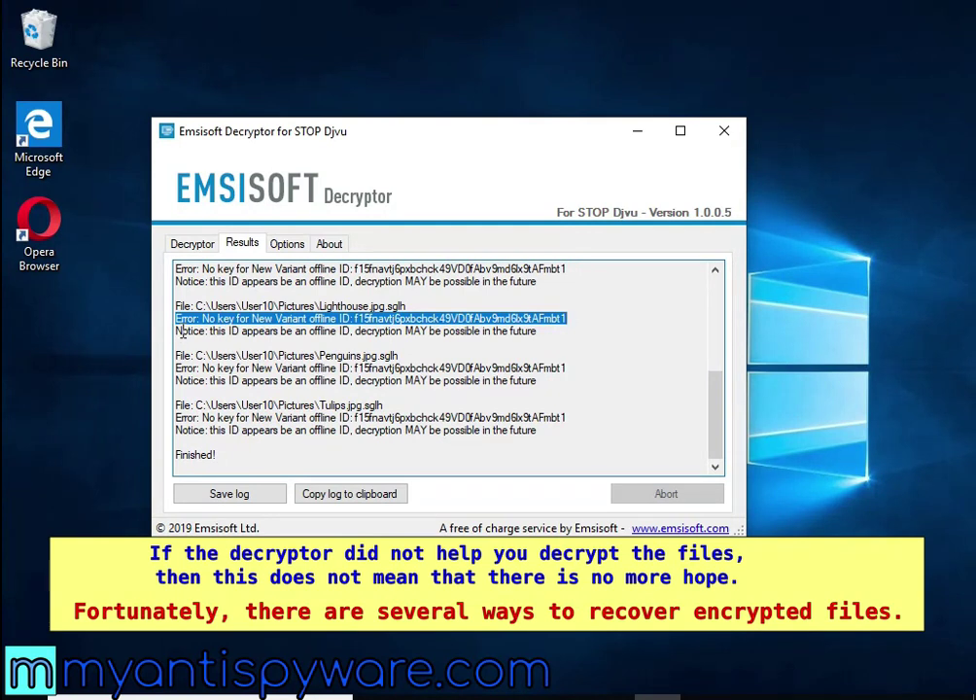
drag(182, 332, 326, 347)
drag(459, 348, 560, 331)
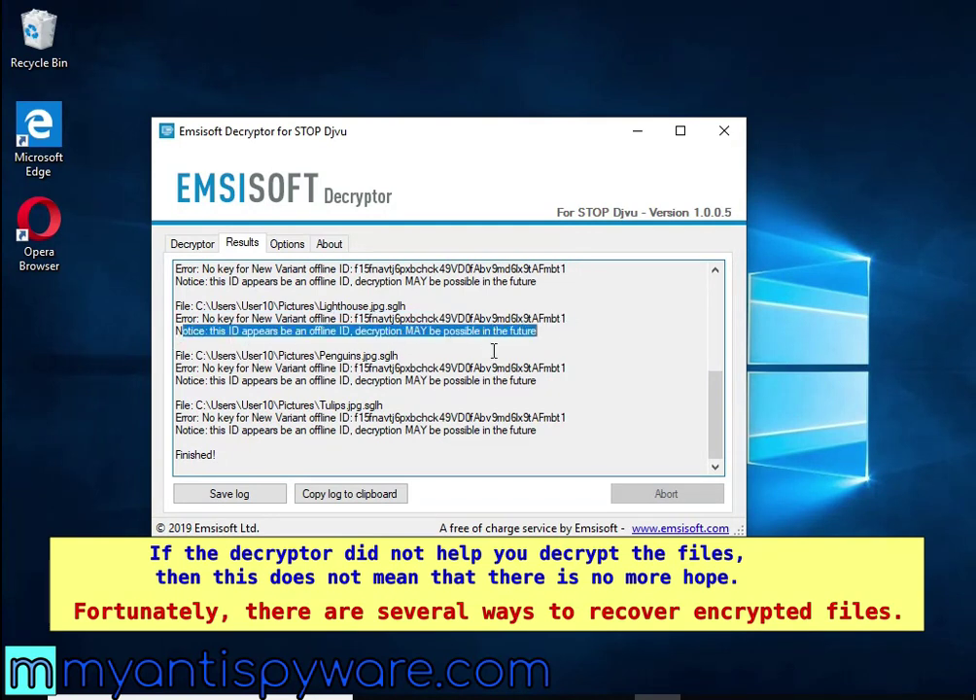
double_click(378, 332)
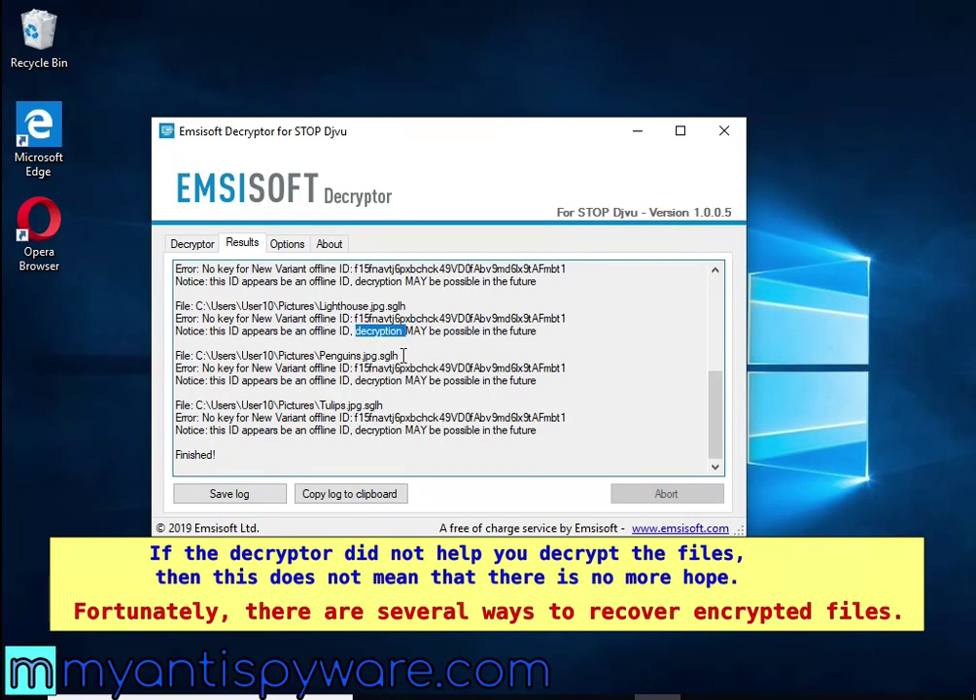
double_click(415, 331)
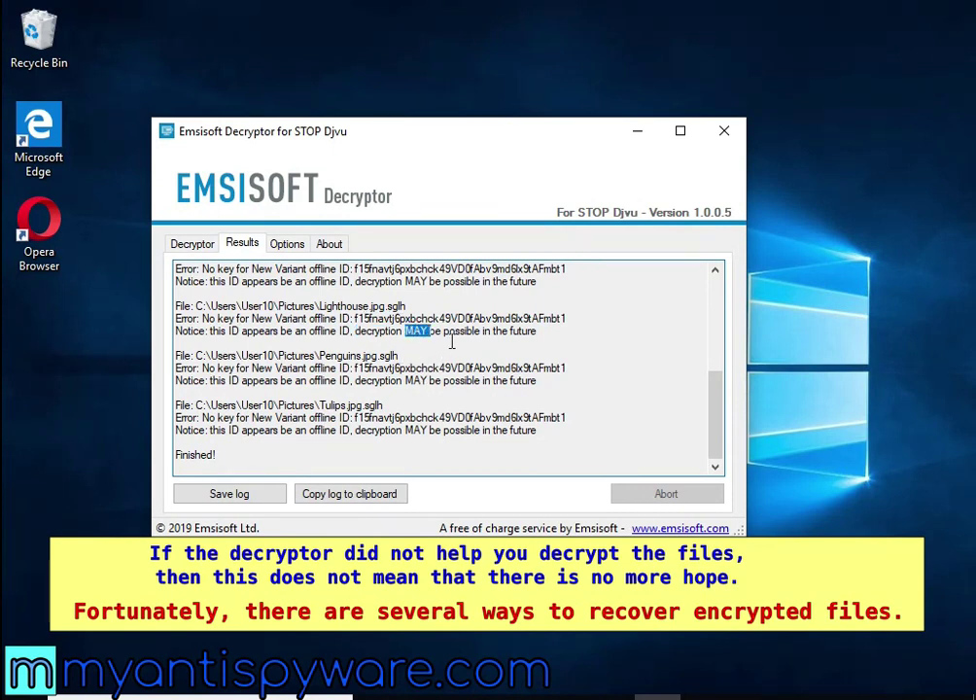
click(452, 340)
double_click(456, 333)
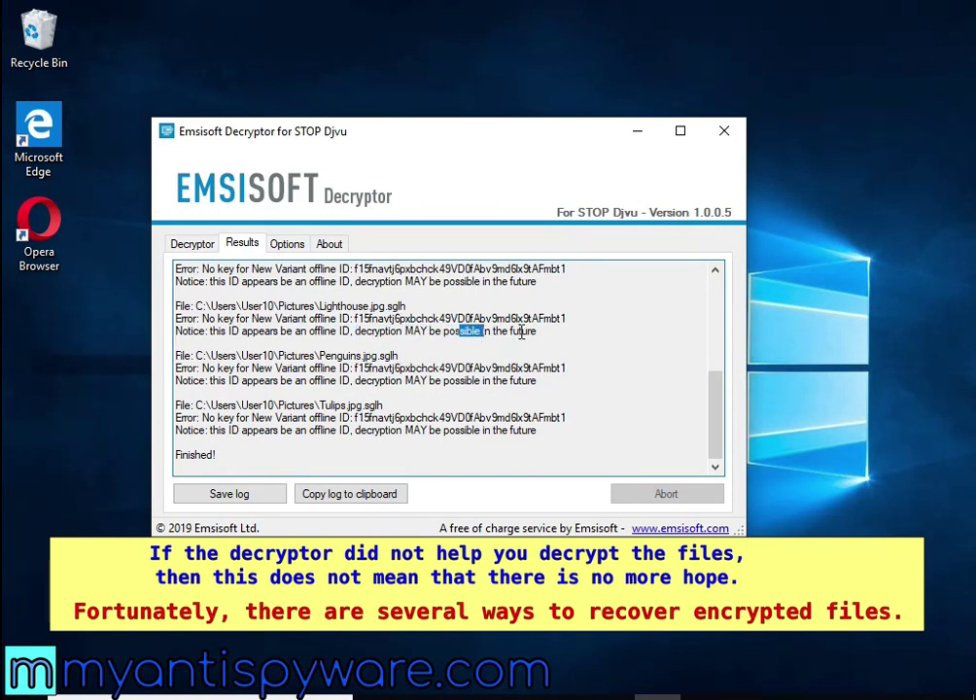
double_click(517, 332)
double_click(325, 332)
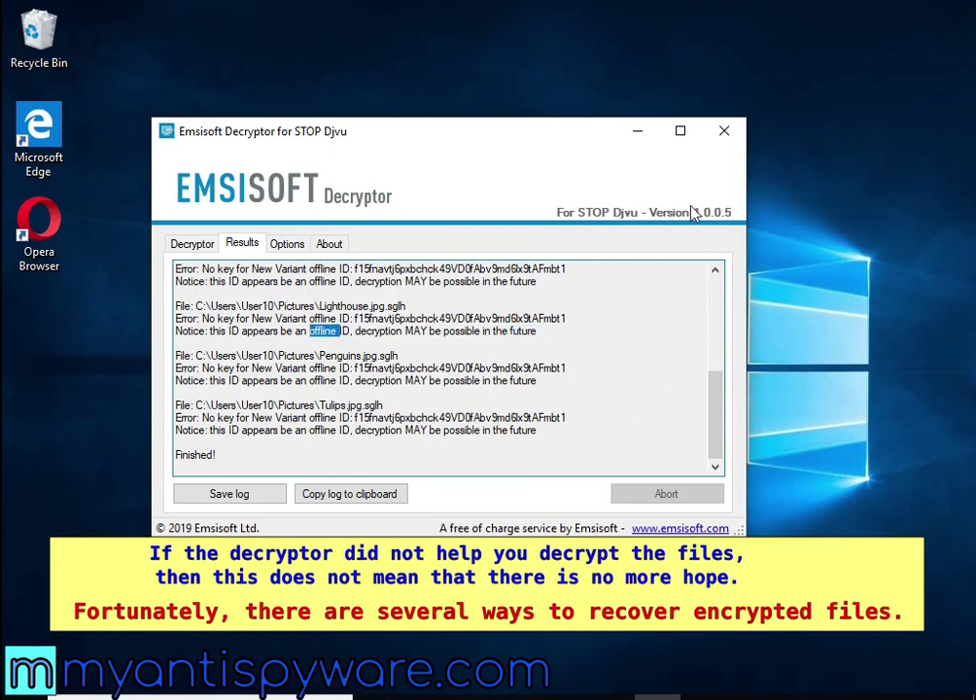
click(720, 133)
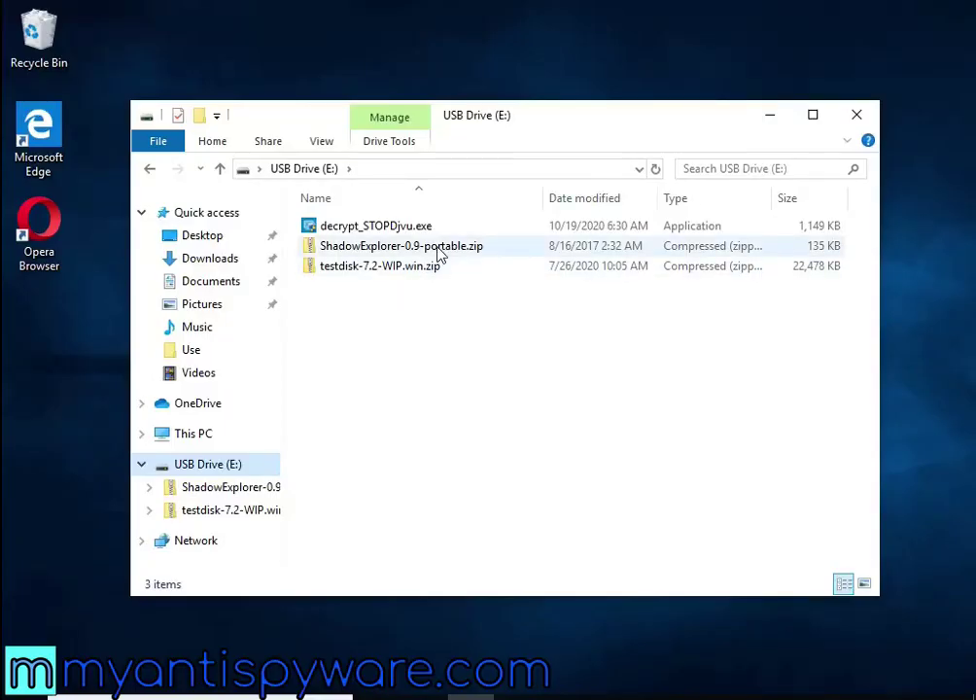
Extract ShadowExplorer-0.9-portable.zip to the ShadowExplorer-0.9-portable folder on the USB drive and minimize the original drive window
click(440, 250)
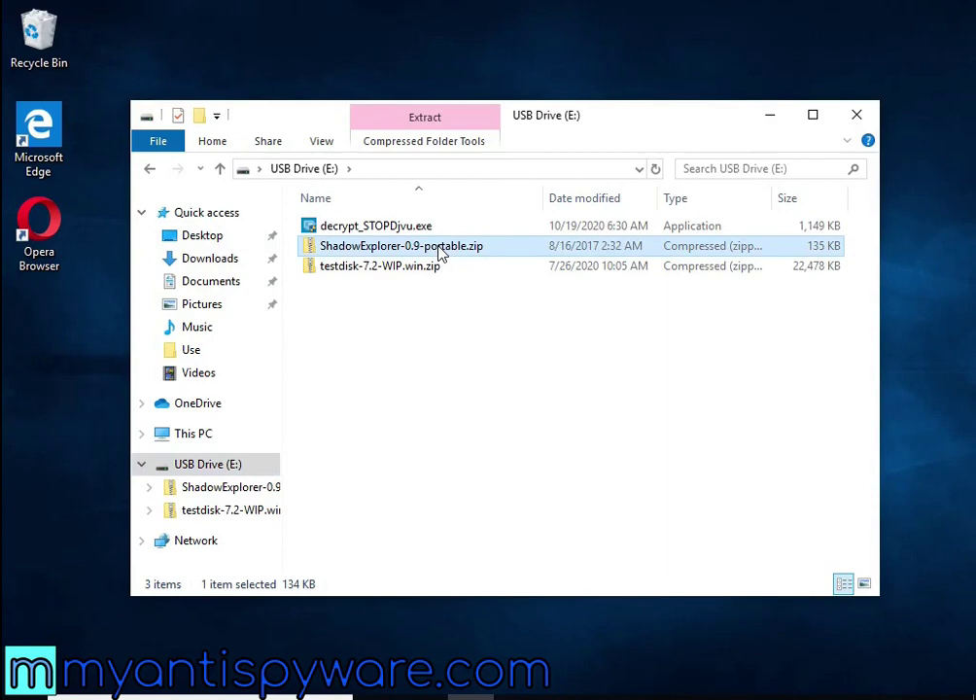
right_click(518, 254)
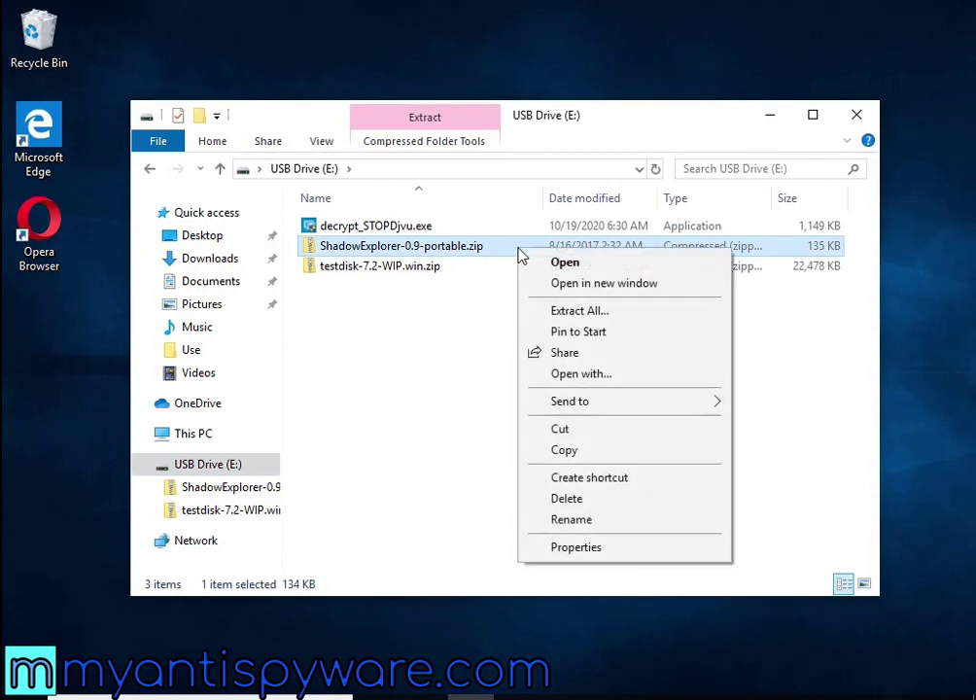
click(642, 319)
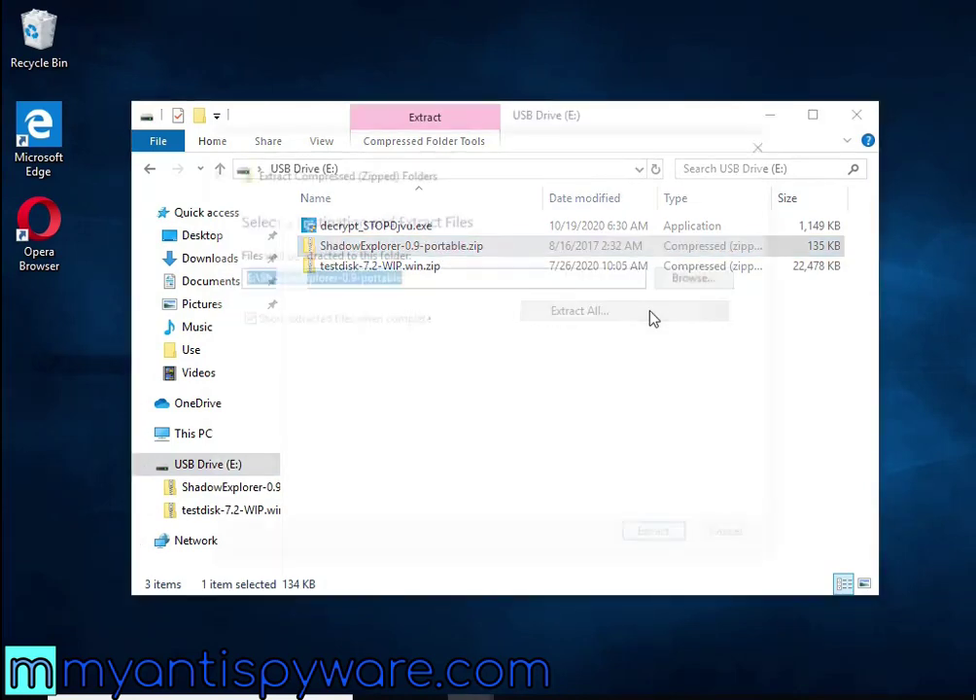
click(680, 541)
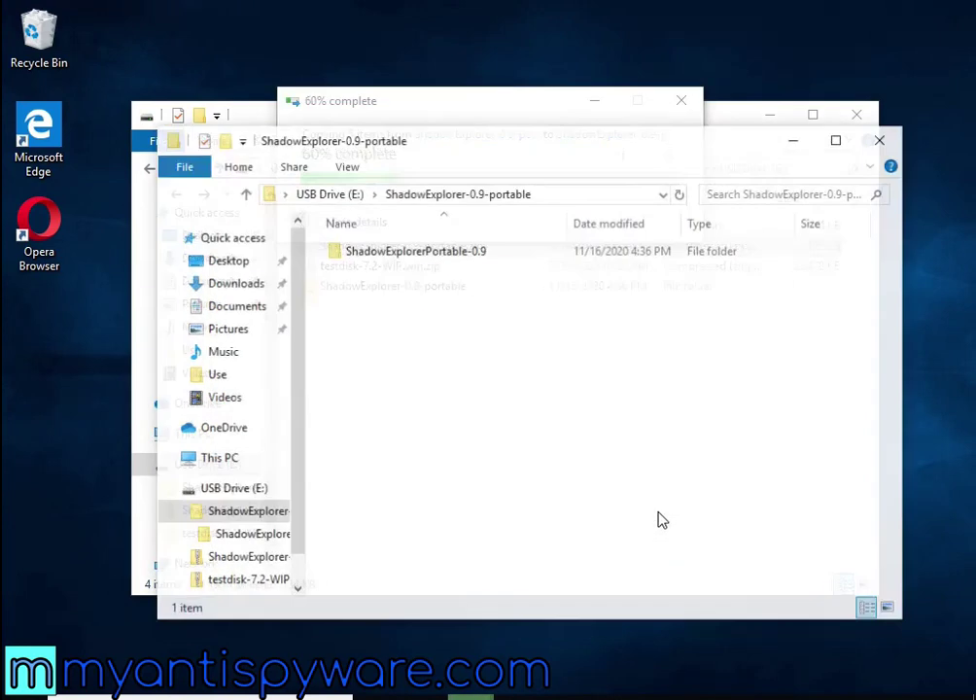
click(782, 118)
click(769, 115)
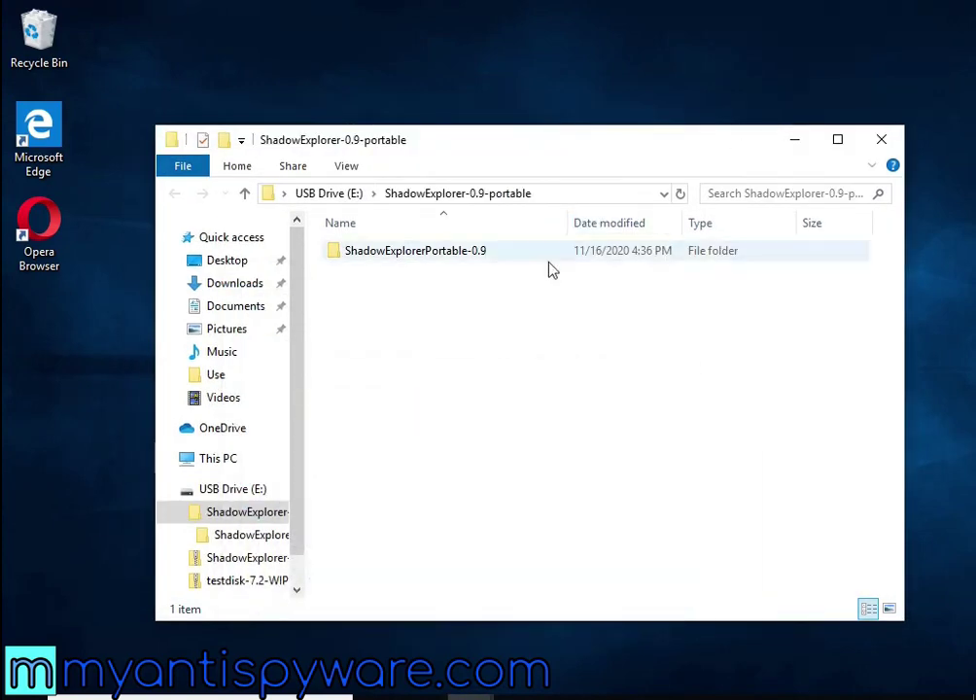
Run ShadowExplorerPortable.exe from the ShadowExplorerPortable-0.9 folder, allow it to make changes, and dismiss the Opera notification
double_click(498, 261)
click(451, 294)
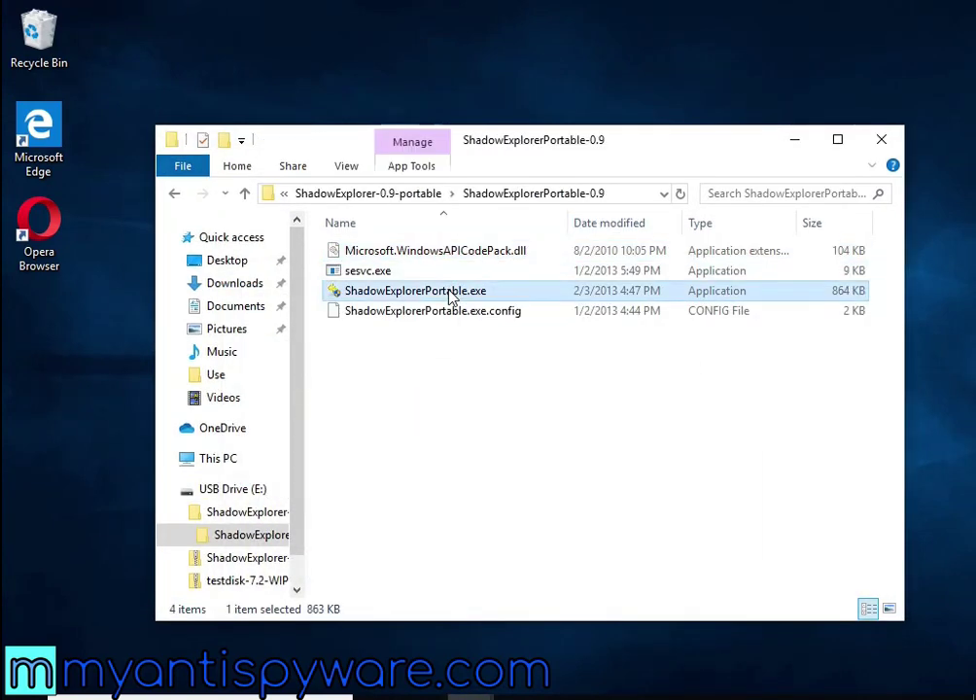
double_click(542, 299)
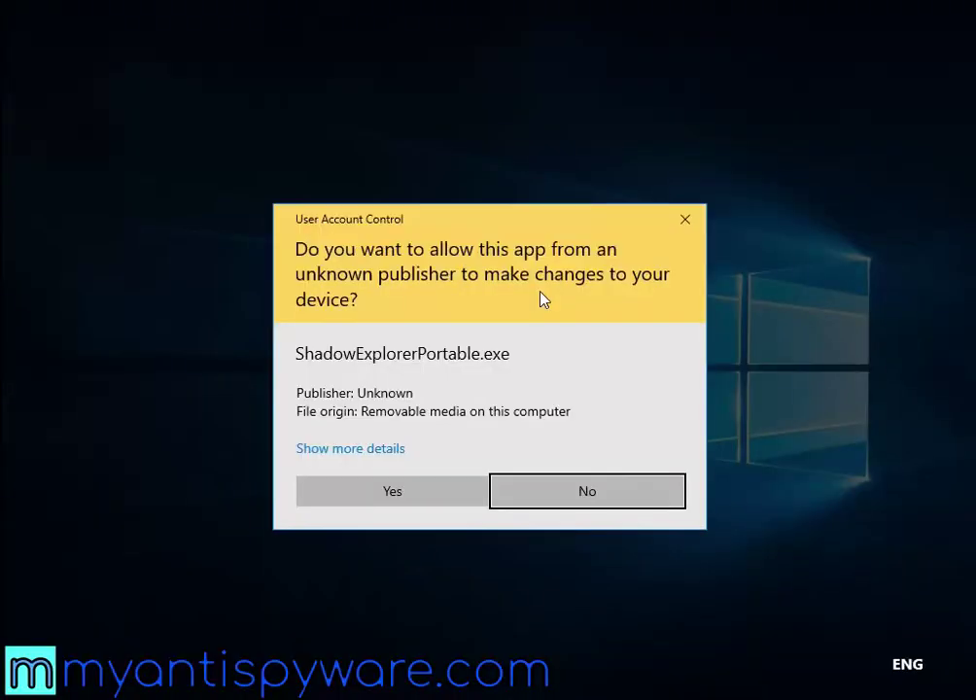
click(393, 491)
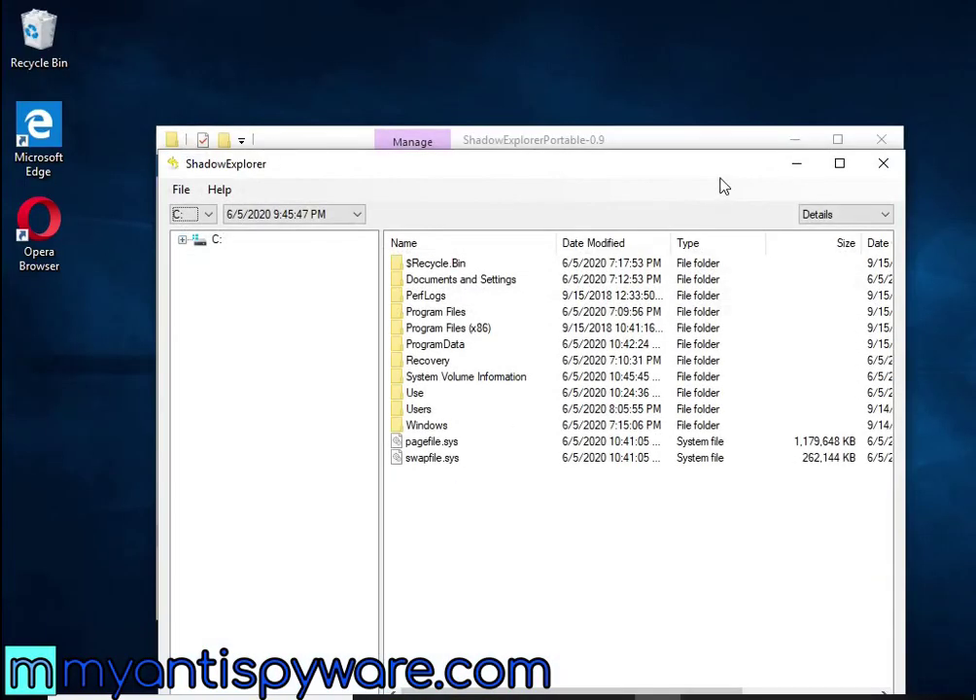
click(796, 140)
drag(527, 173, 509, 77)
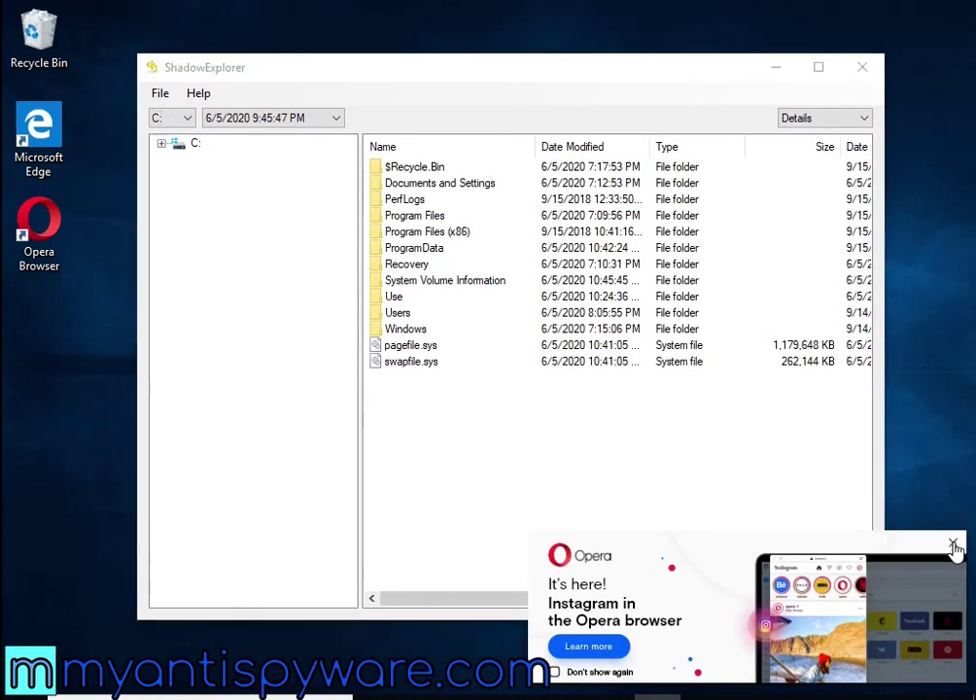
click(953, 542)
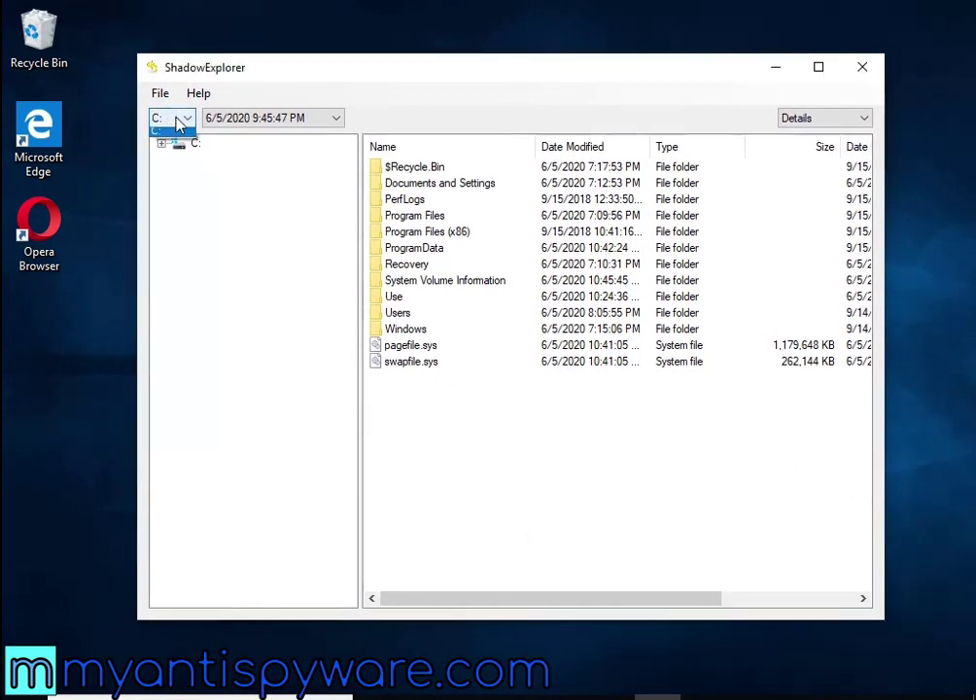
In the 6/5/2020 9:45:47 PM snapshot of C:, open the Users\User10\Pictures folder and look through its images
click(240, 118)
click(243, 125)
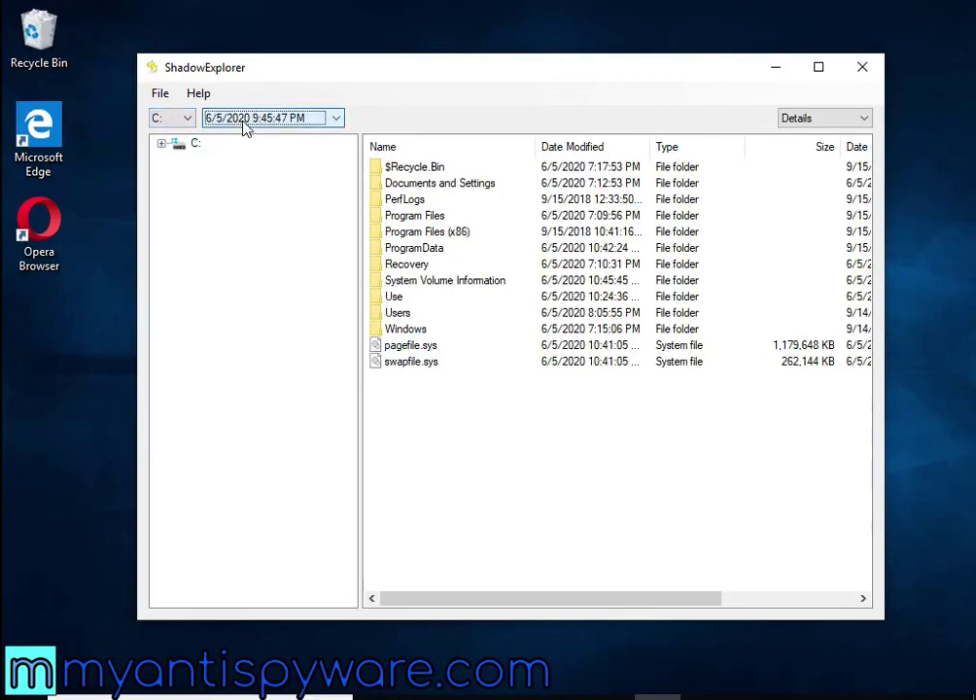
double_click(398, 313)
click(408, 234)
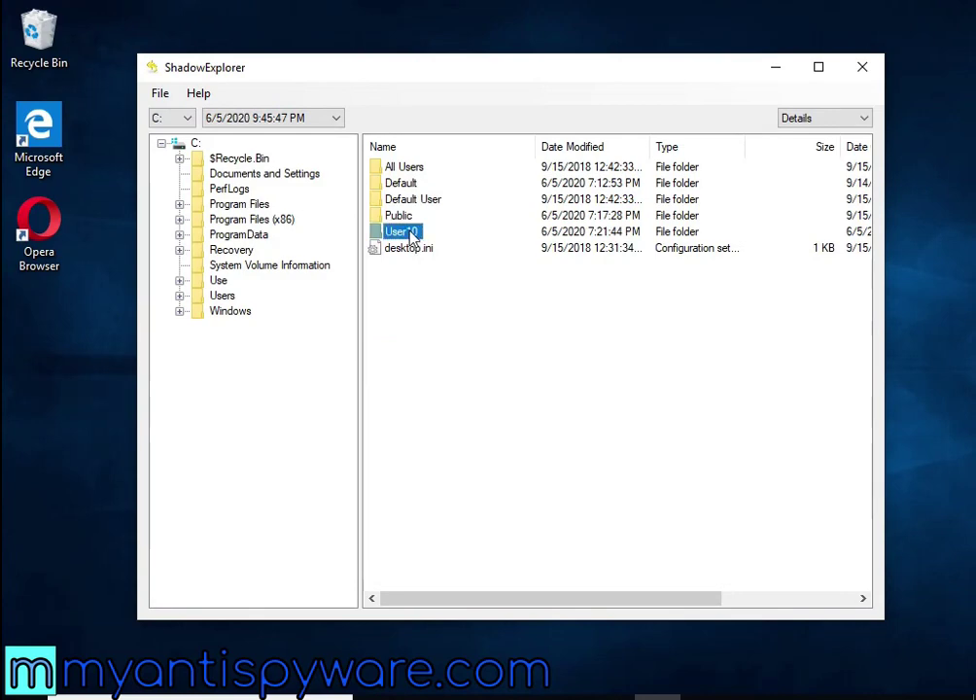
double_click(410, 233)
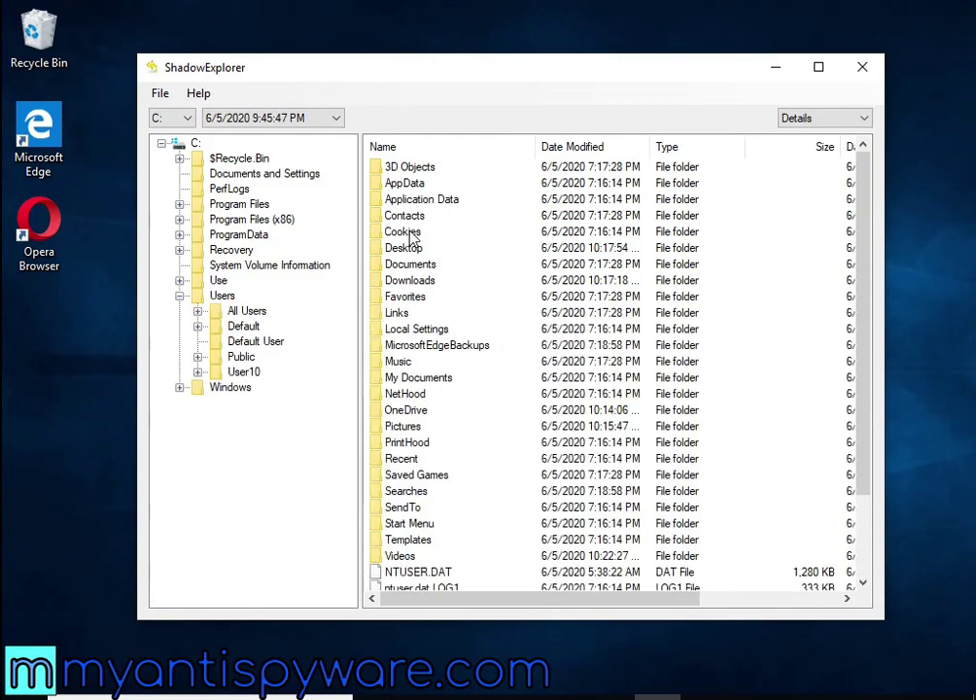
double_click(409, 434)
click(433, 205)
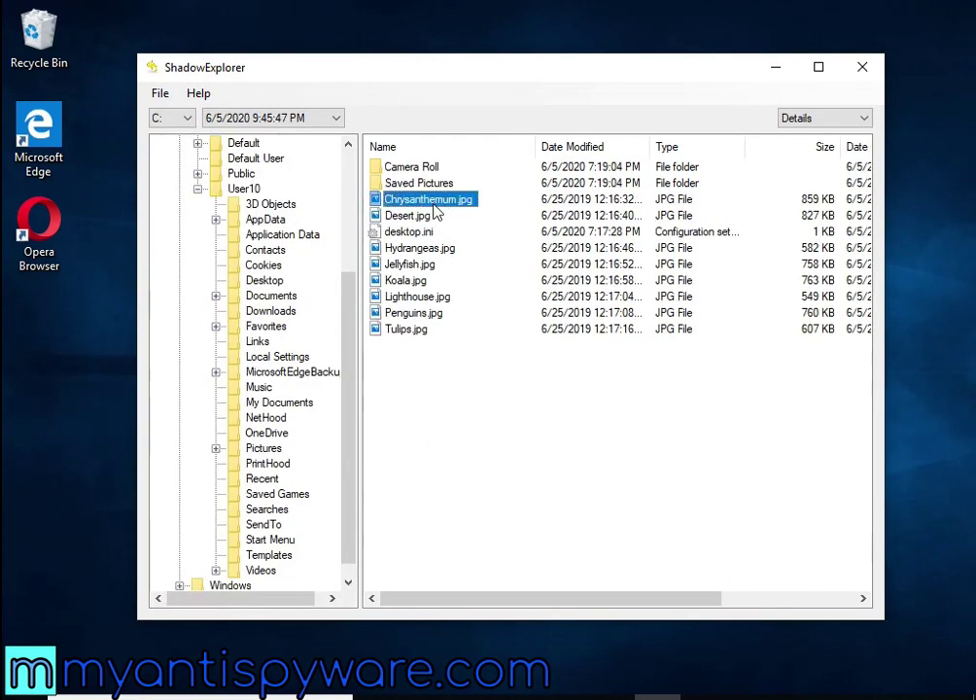
key(Down)
key(Down)
key(Down)
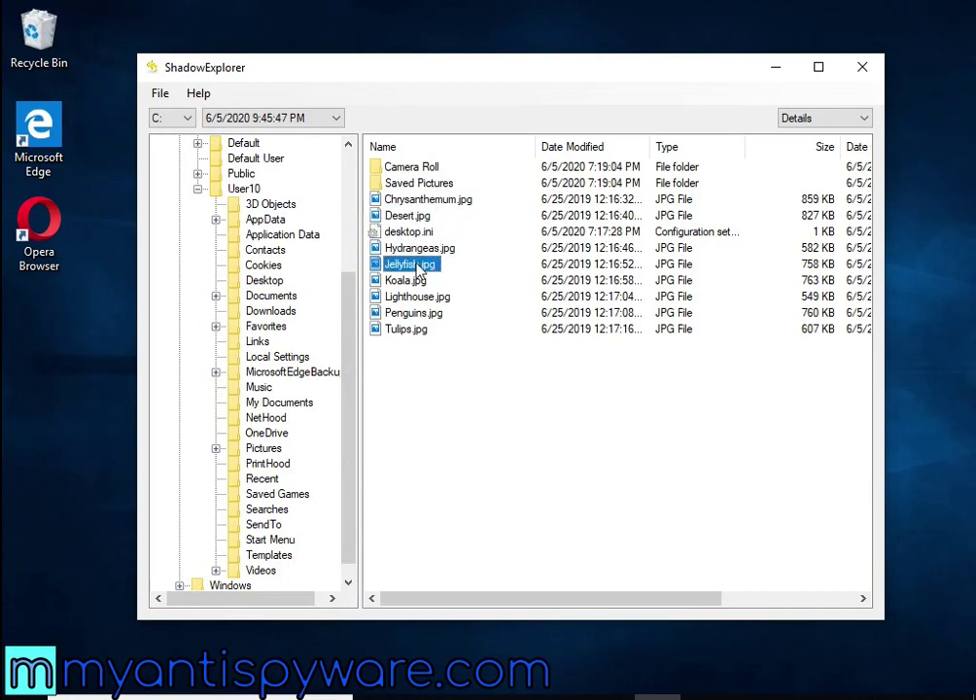
click(414, 280)
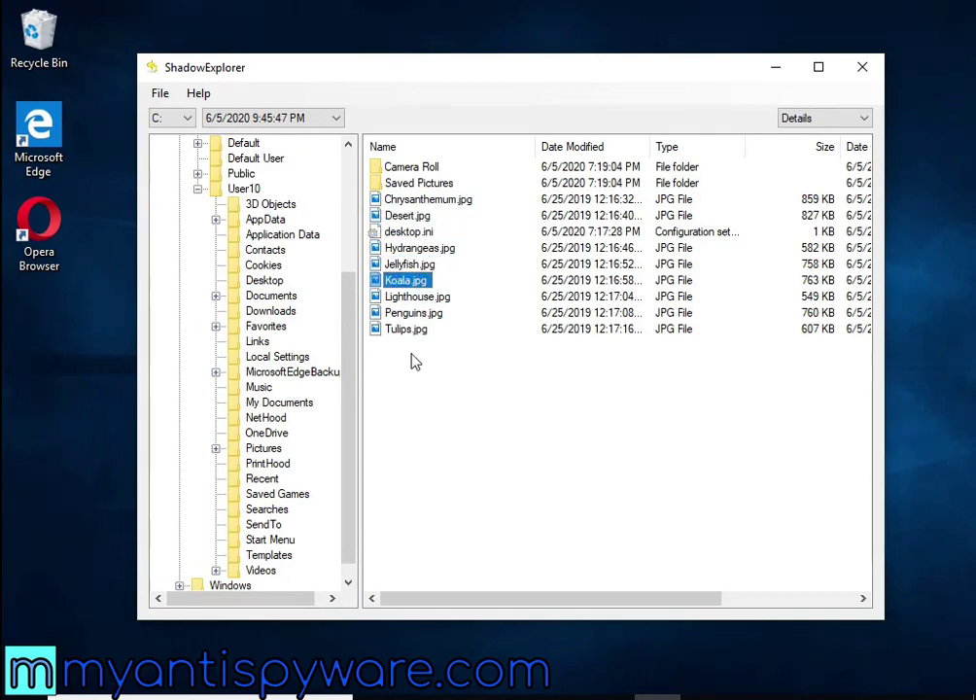
Export Chrysanthemum.jpg from the snapshot's Pictures folder to the desktop
click(426, 200)
right_click(425, 202)
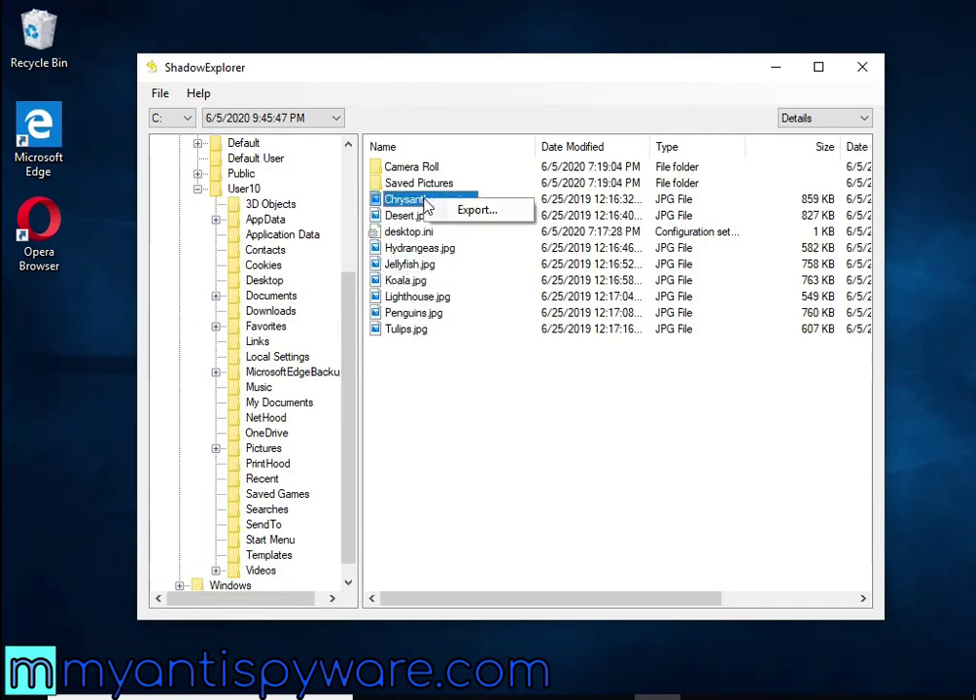
click(479, 210)
click(517, 468)
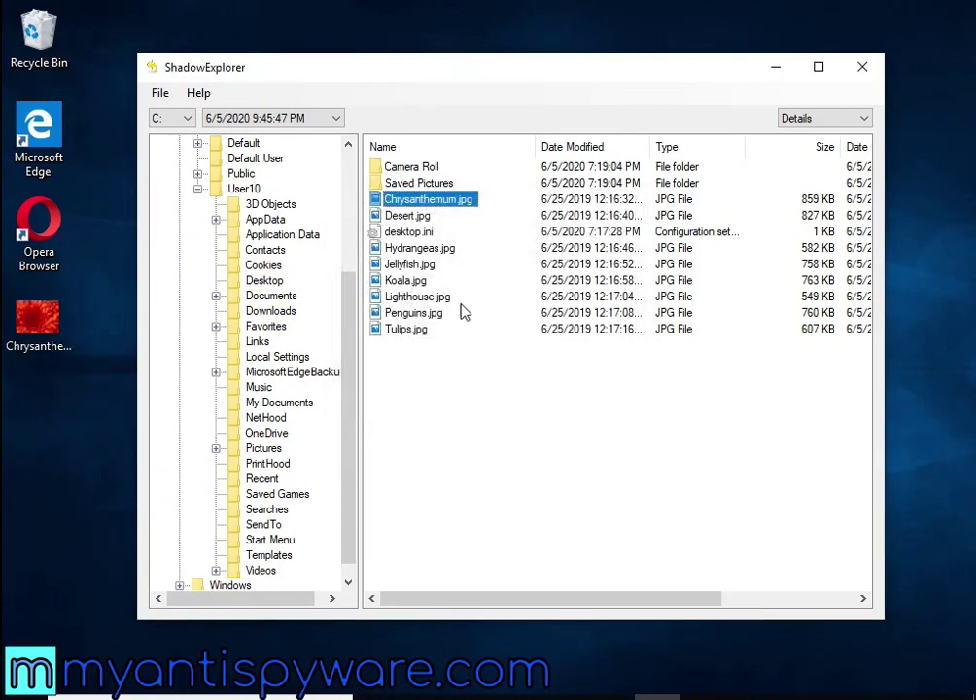
Export Desert.jpg from the snapshot's Pictures folder
click(413, 216)
right_click(419, 220)
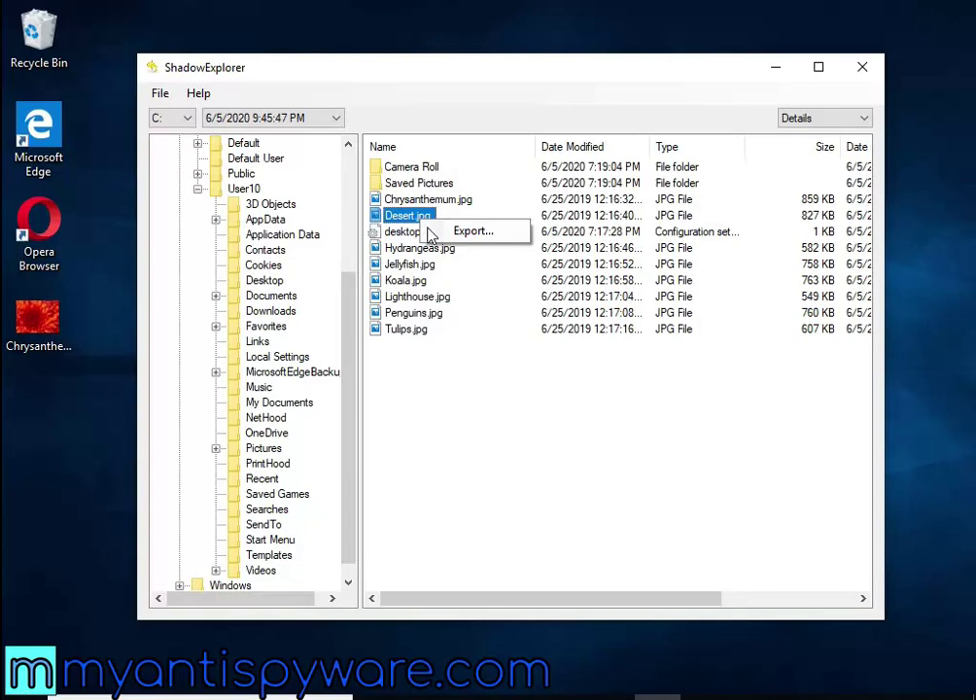
click(484, 235)
click(532, 474)
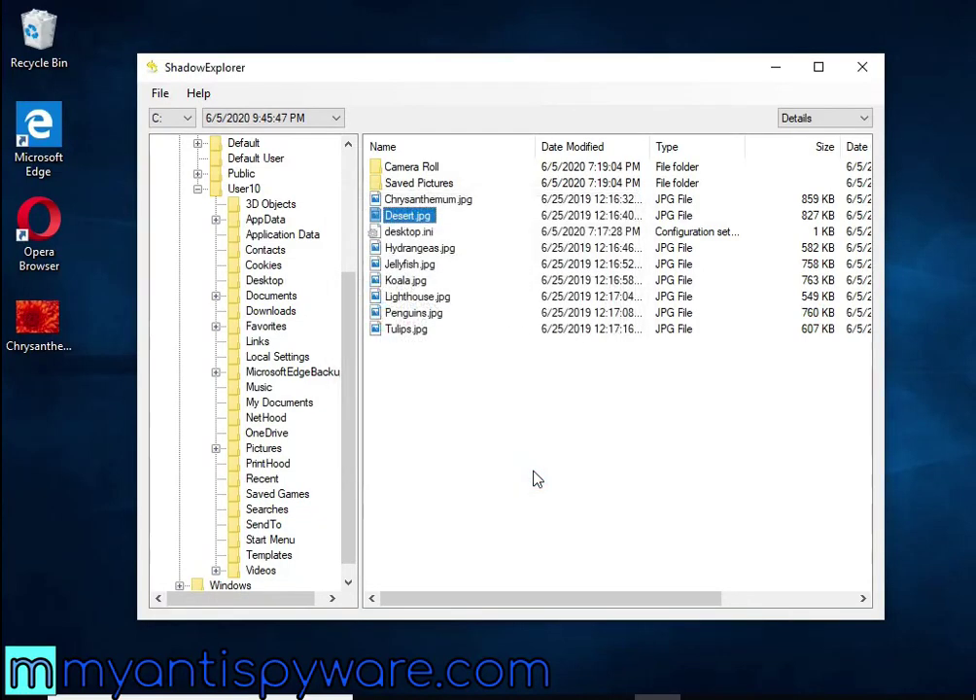
Export Hydrangeas.jpg from the snapshot's Pictures folder to the desktop and close ShadowExplorer
click(427, 250)
right_click(412, 255)
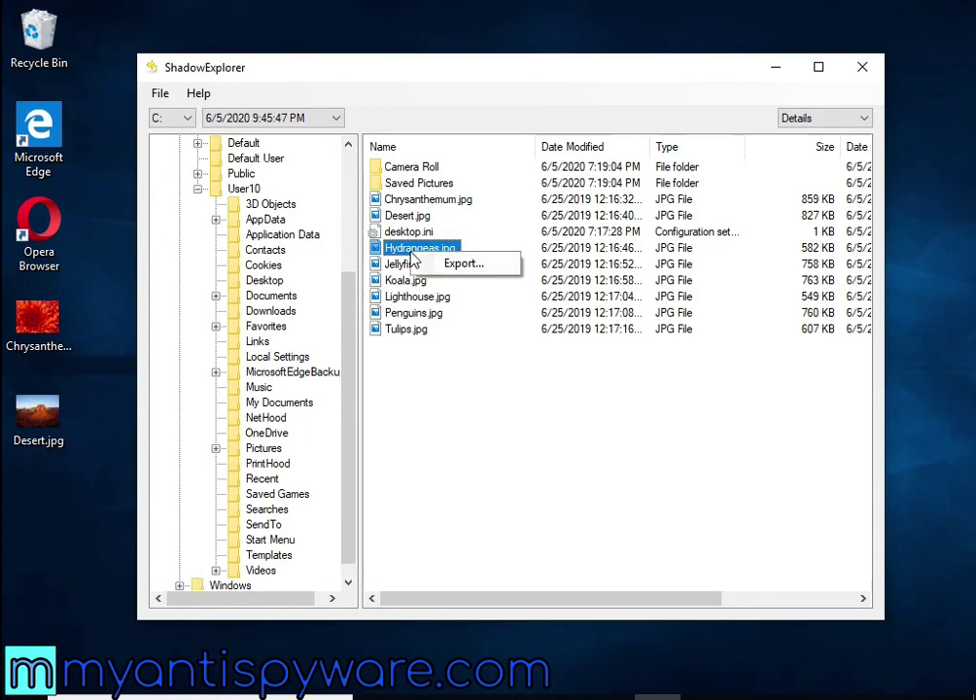
click(498, 263)
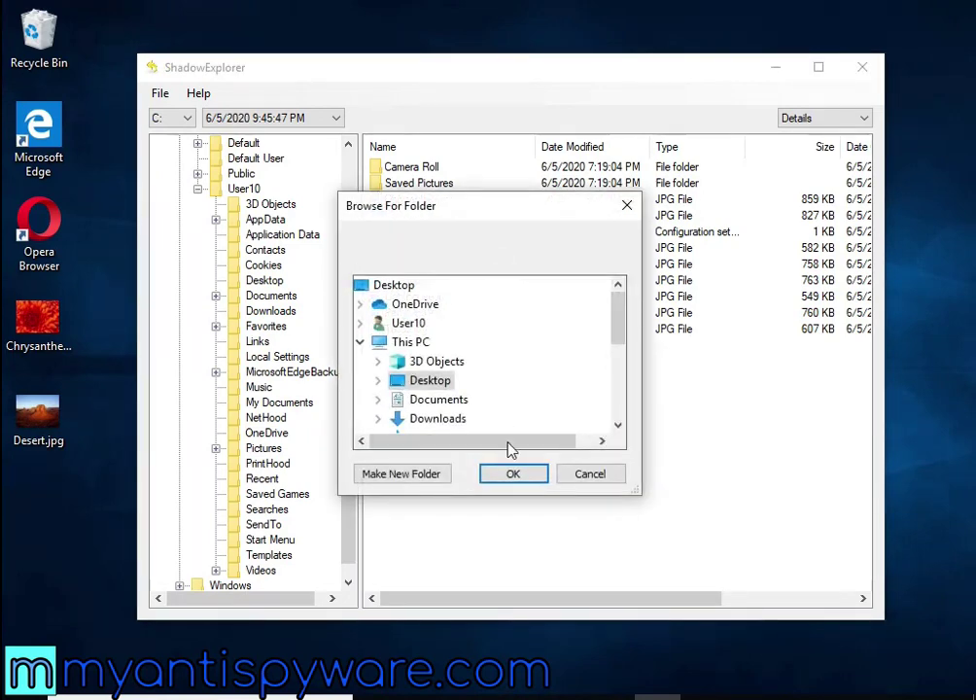
click(508, 474)
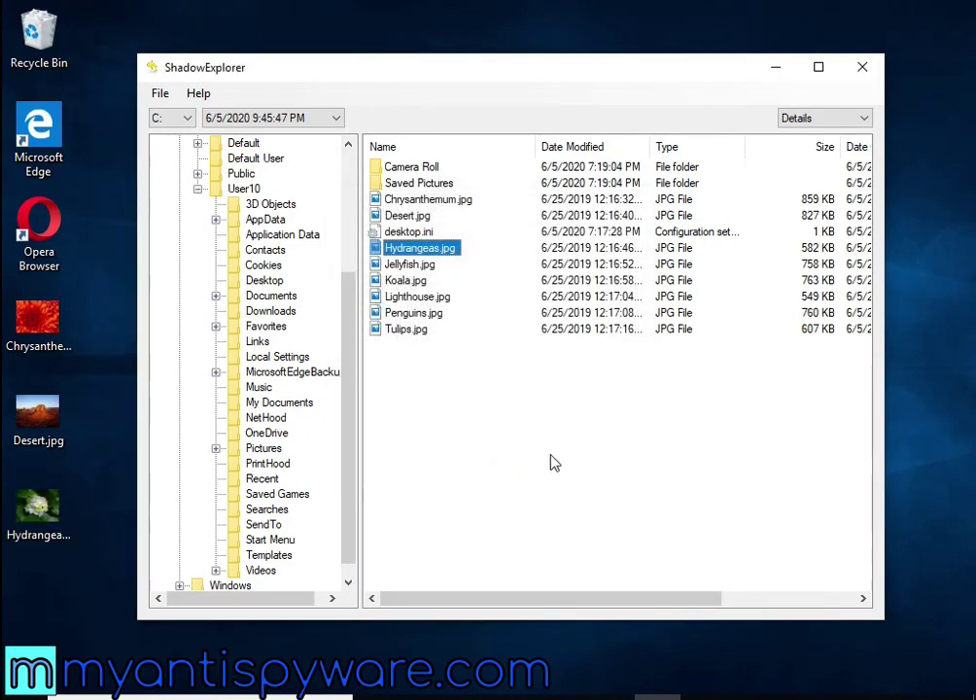
click(862, 67)
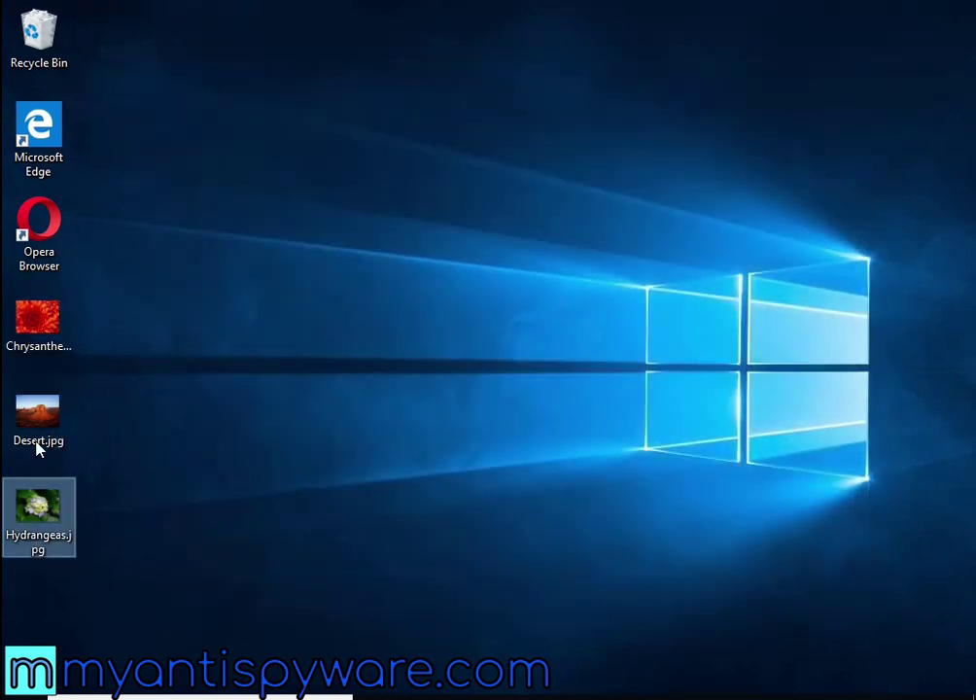
View the recovered Chrysanthemum, Desert and Hydrangeas pictures on the desktop one after another to check them
double_click(21, 342)
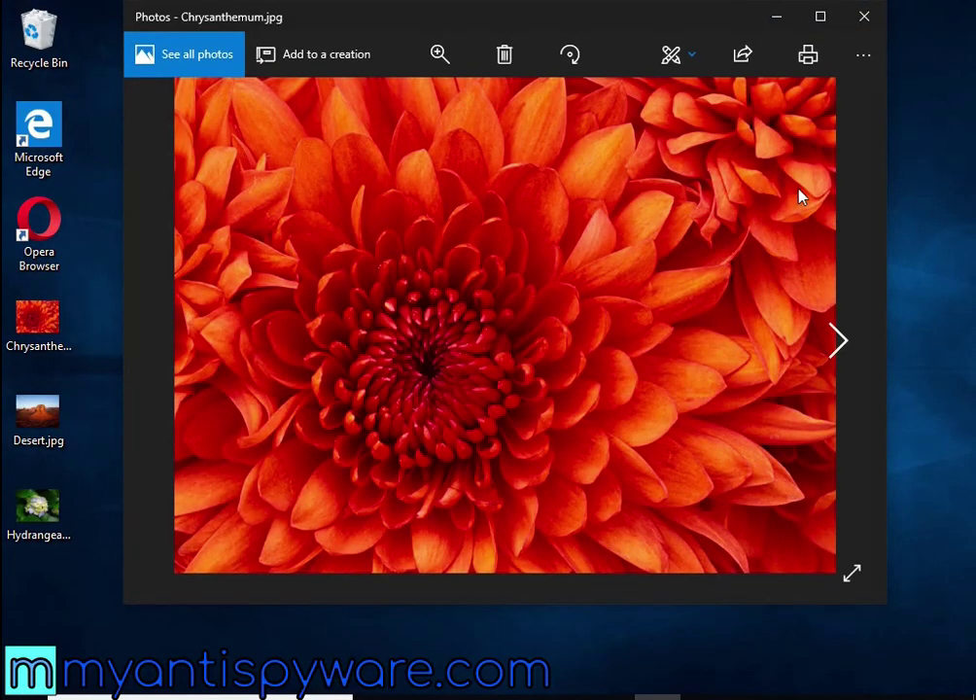
click(870, 13)
double_click(21, 421)
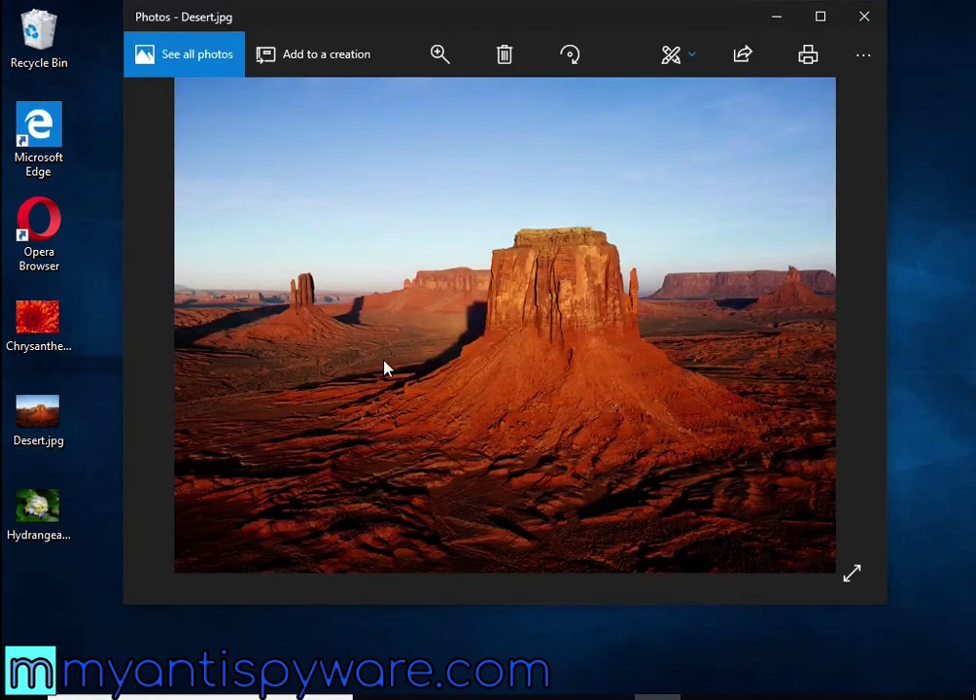
click(861, 23)
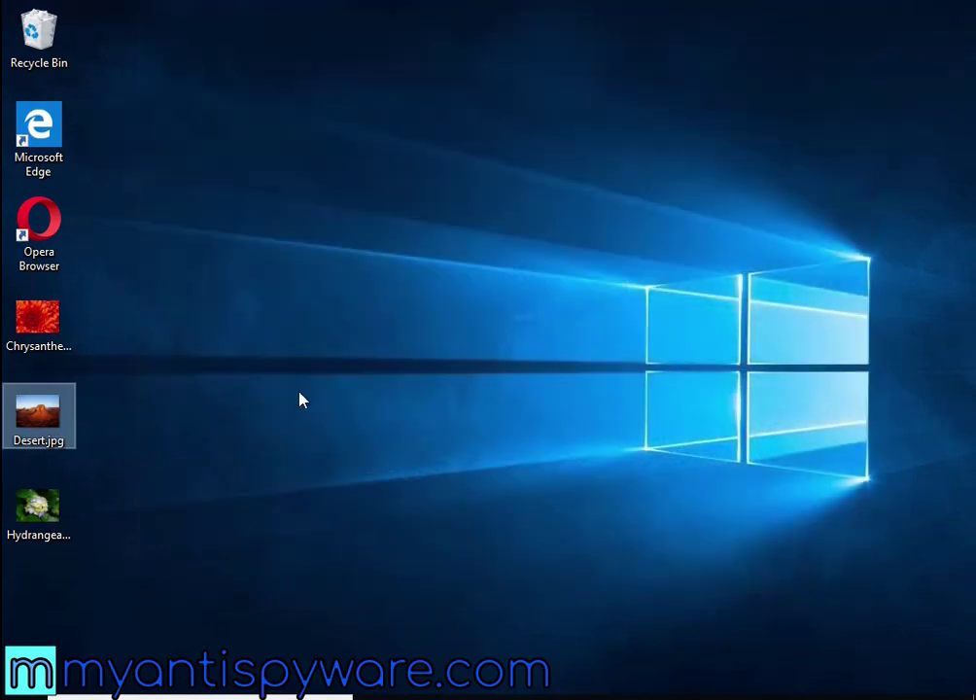
double_click(59, 526)
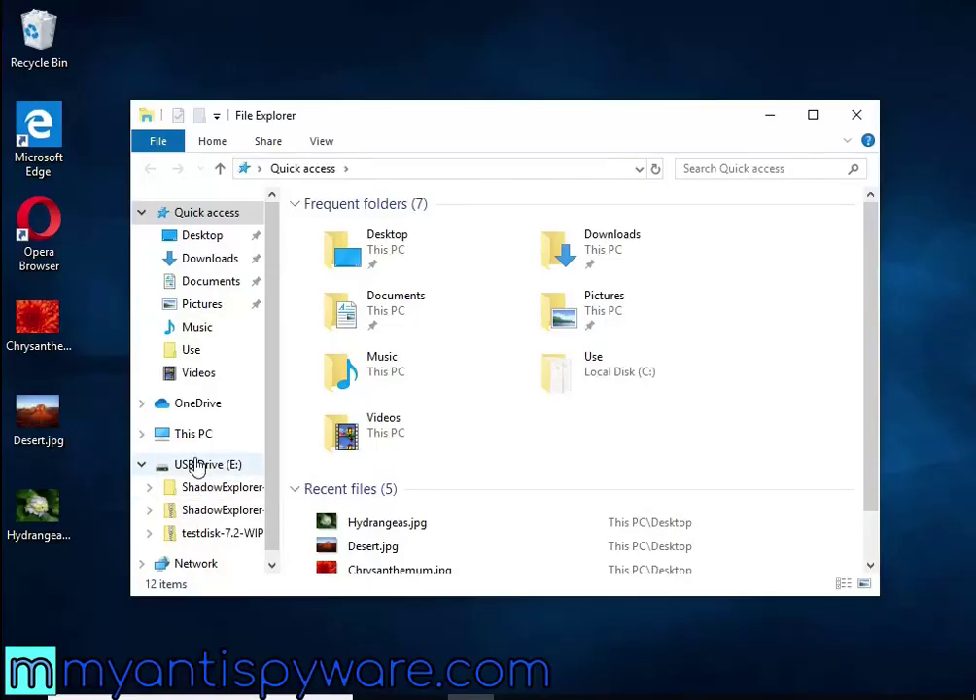
Extract testdisk-7.2-WIP.win.zip on USB Drive (E:) into its own folder
click(194, 464)
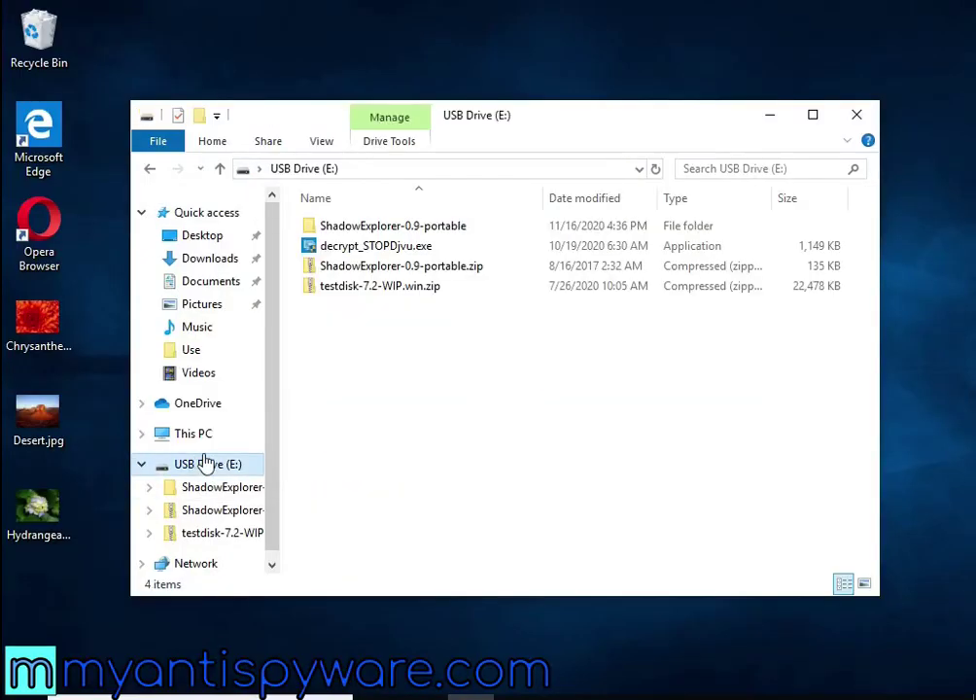
click(371, 288)
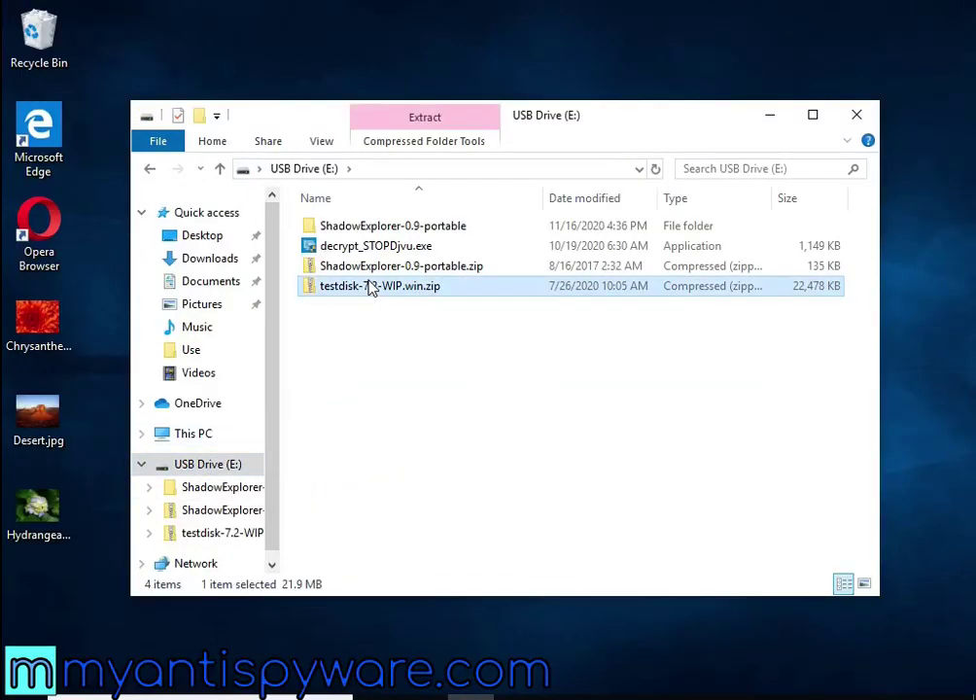
right_click(523, 294)
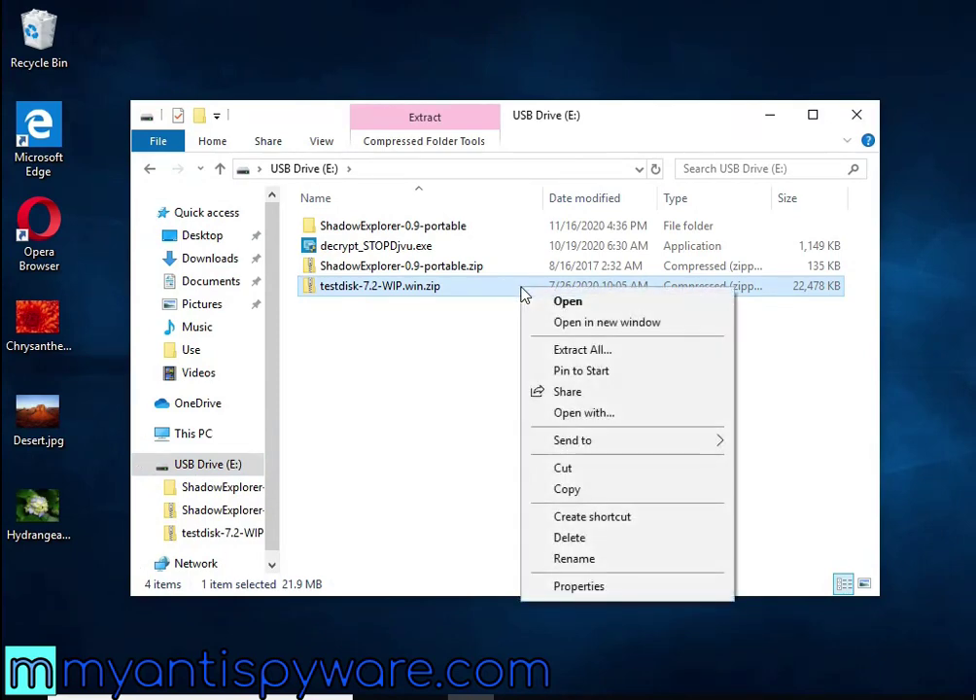
click(605, 355)
click(651, 543)
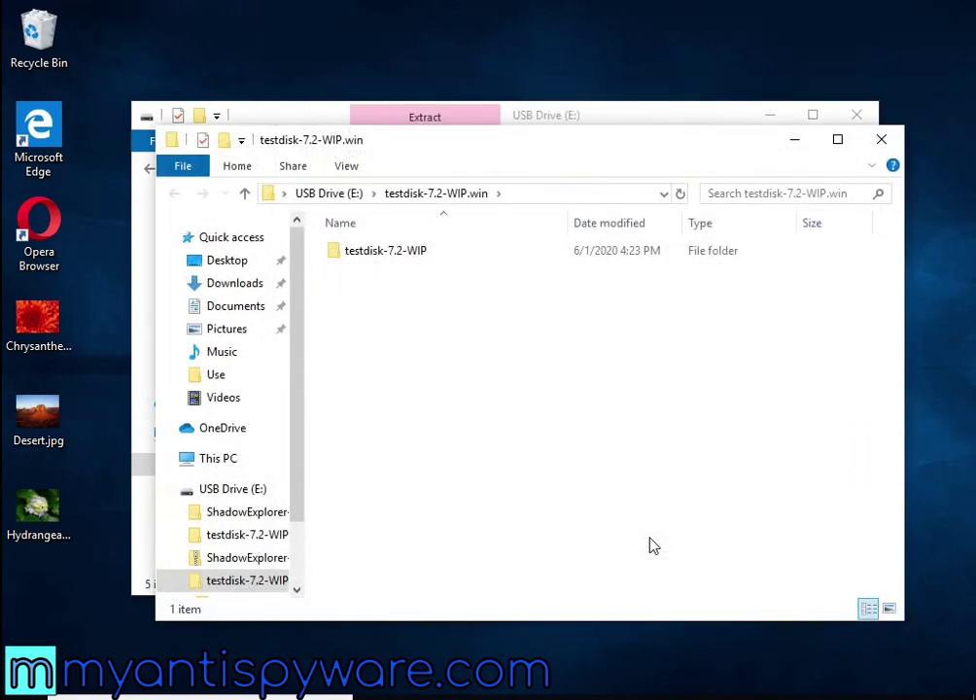
Close the USB Drive window, run qphotorec_win.exe from the extracted testdisk-7.2-WIP folder and allow it to make changes
click(408, 259)
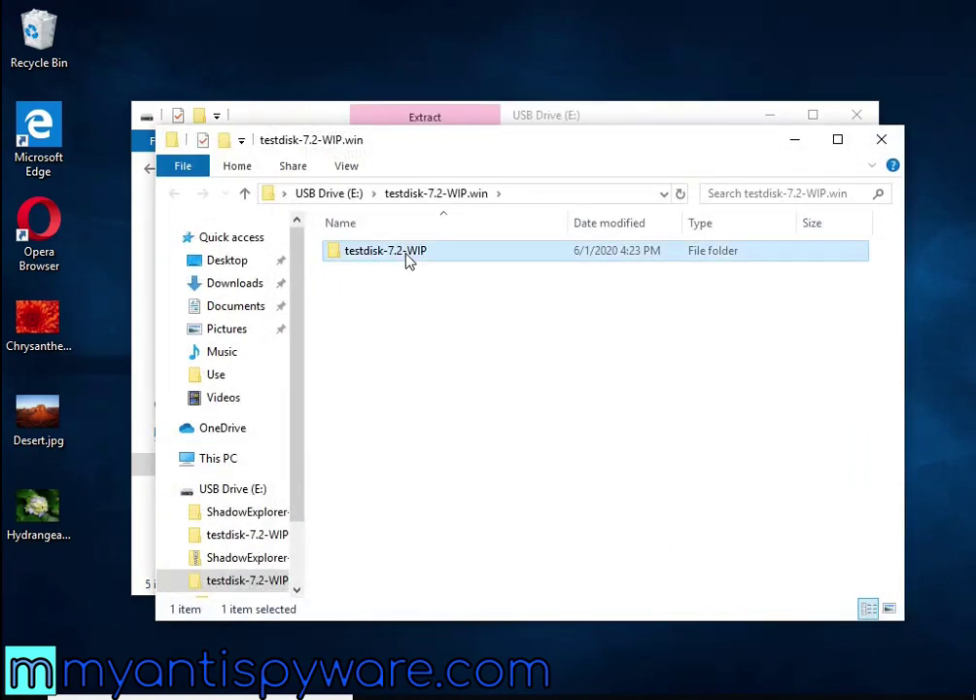
click(857, 117)
click(857, 117)
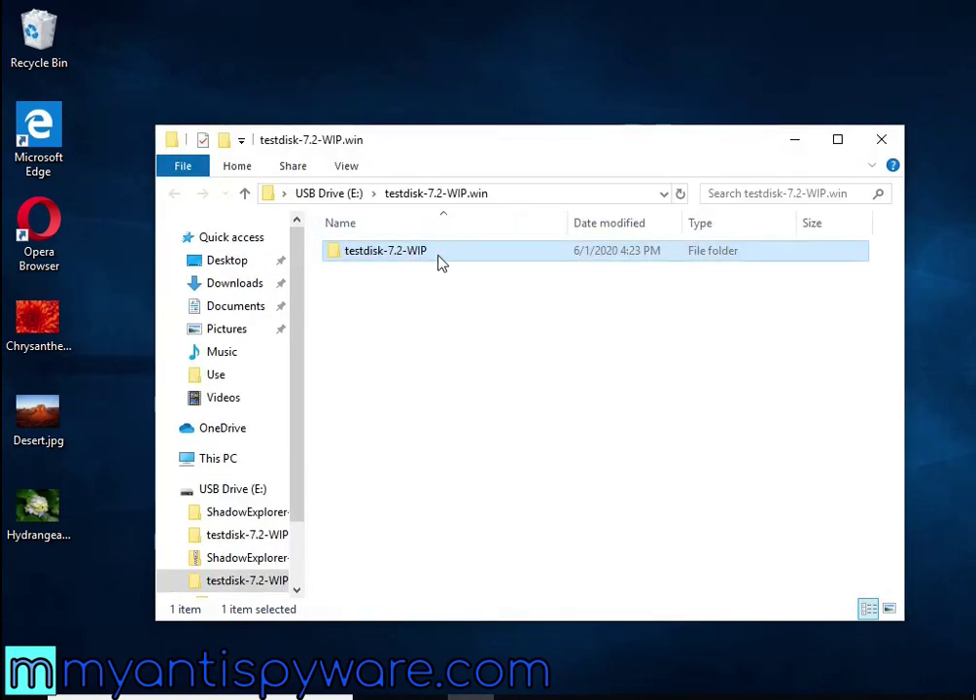
double_click(440, 261)
scroll(487, 355, down, 10)
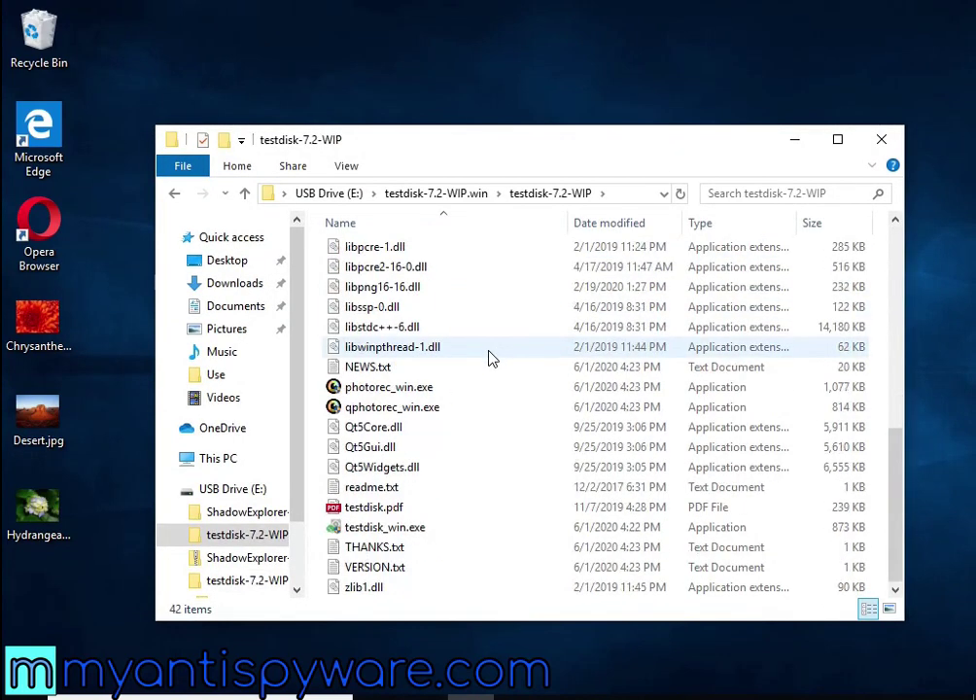
click(425, 412)
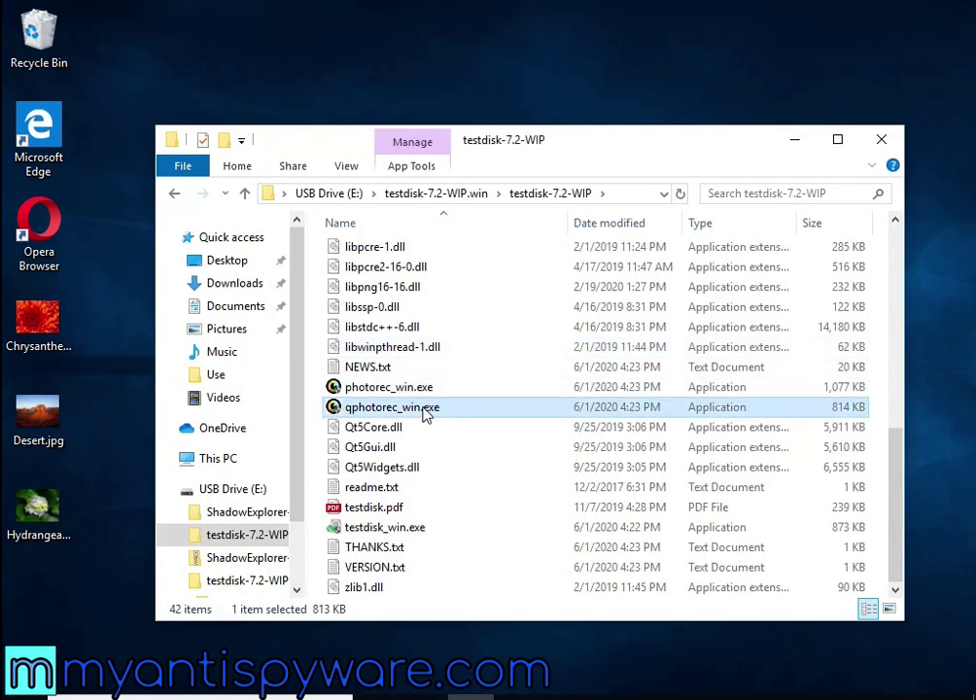
double_click(490, 408)
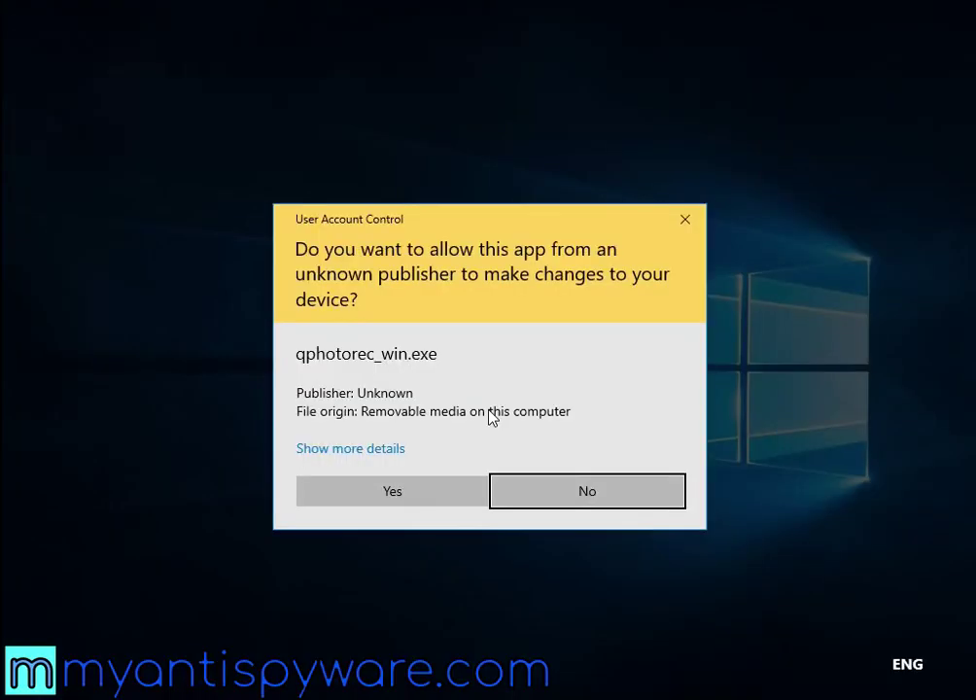
click(448, 488)
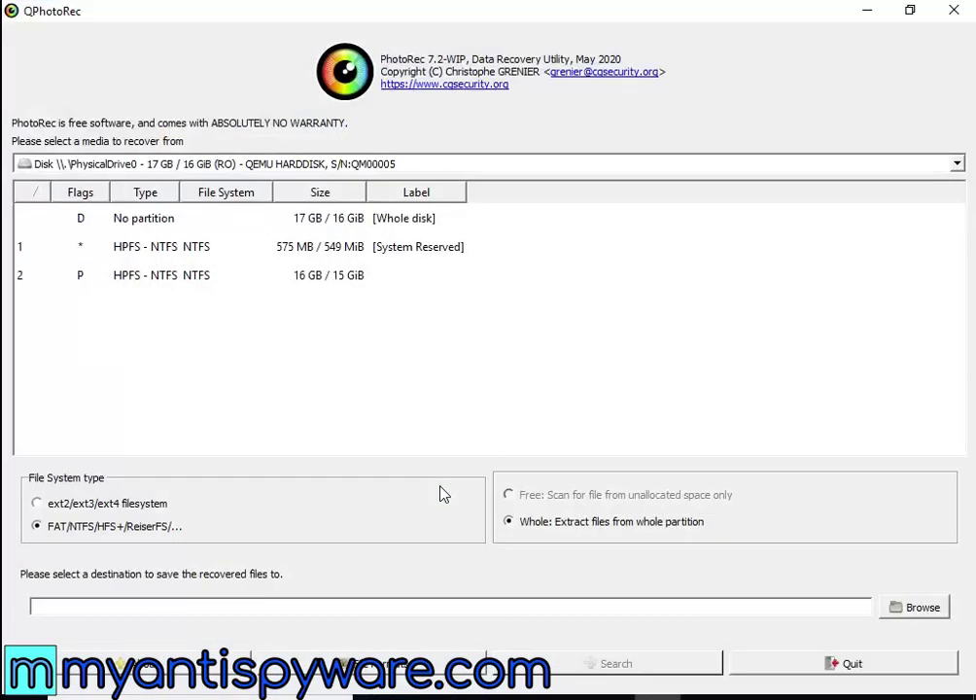
Restore QPhotoRec from full screen, close the testdisk-7.2-WIP folder window and move QPhotoRec toward the middle of the desktop
click(910, 11)
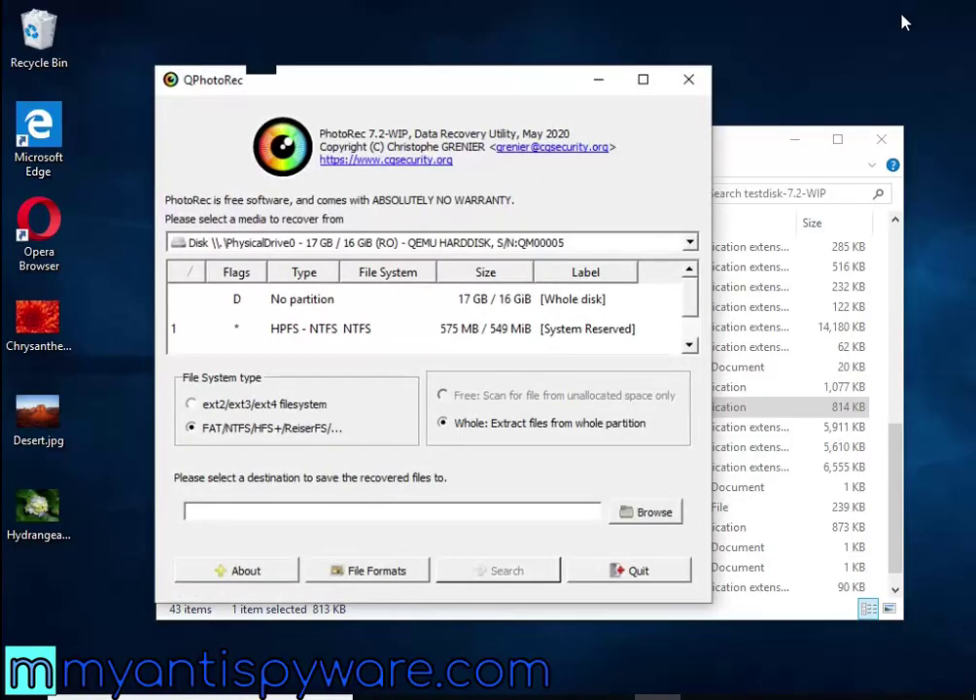
click(881, 139)
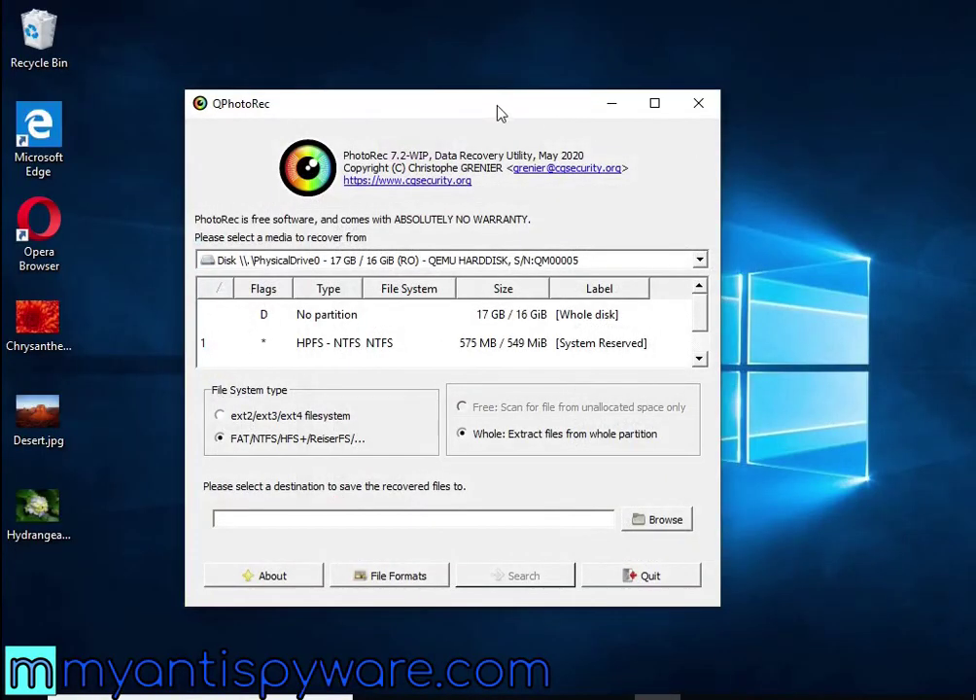
drag(501, 114, 559, 87)
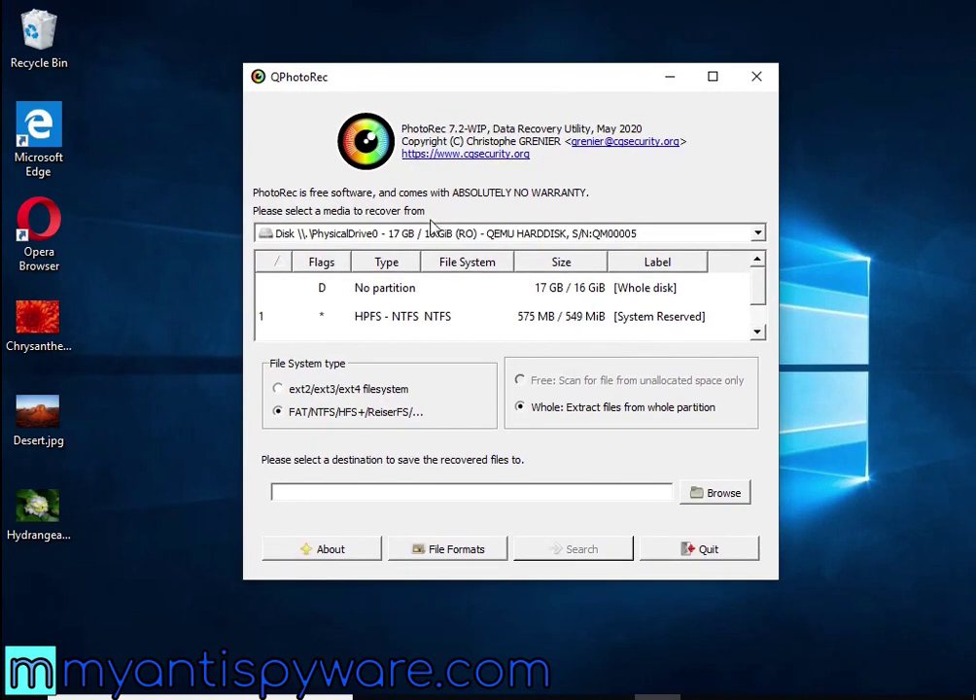
Choose PhysicalDrive0 as the recovery media and select its 16 GB NTFS partition
click(434, 234)
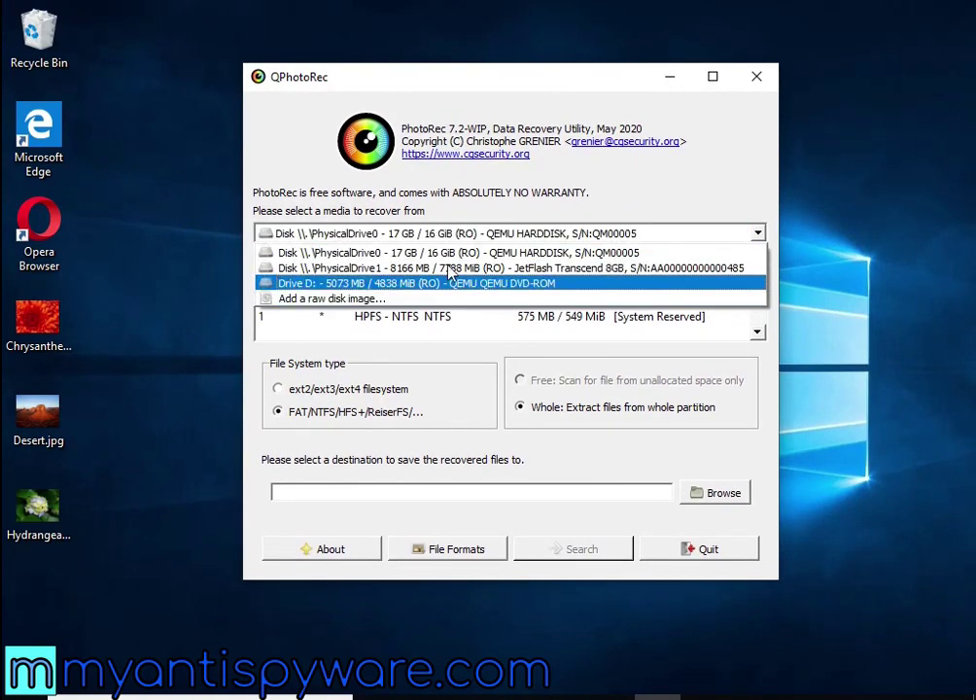
click(442, 253)
click(463, 292)
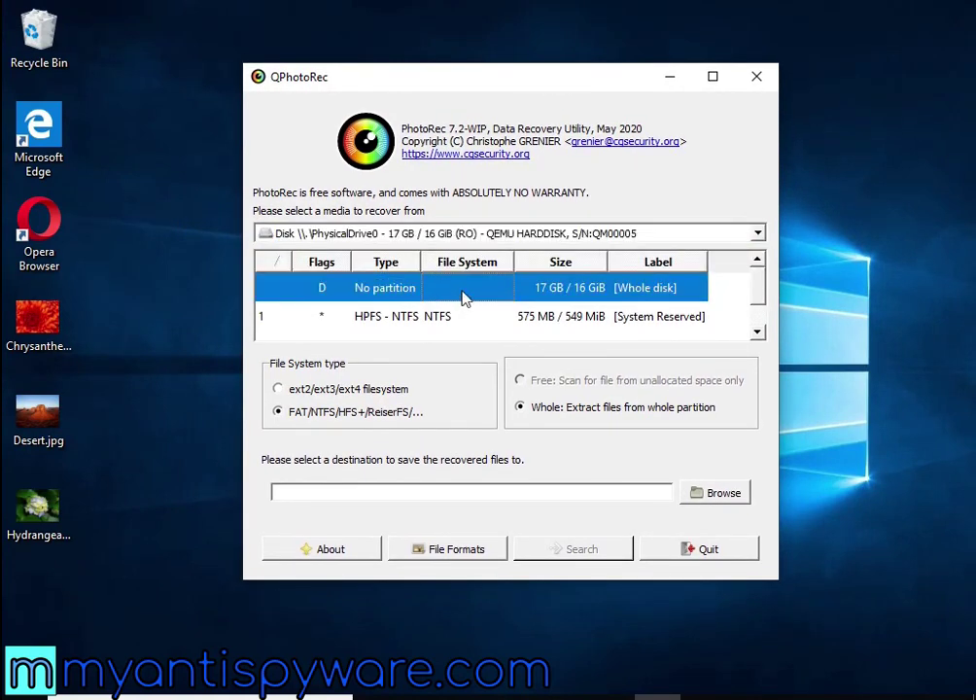
scroll(465, 300, down, 1)
click(476, 328)
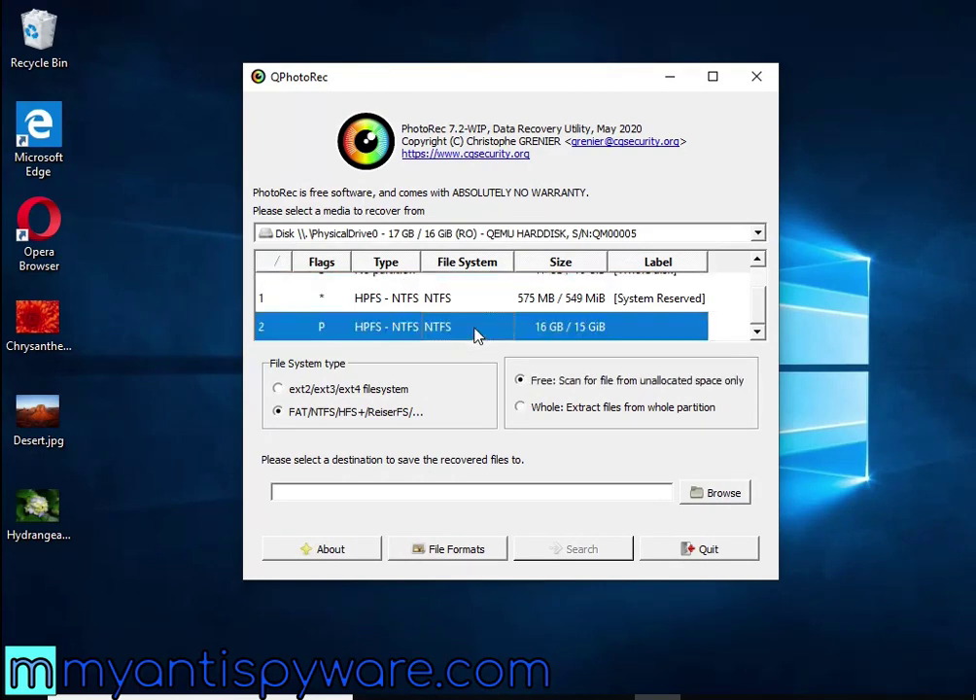
Deselect all file formats to recover and examine the full description of the doc Microsoft Office Document format
click(464, 558)
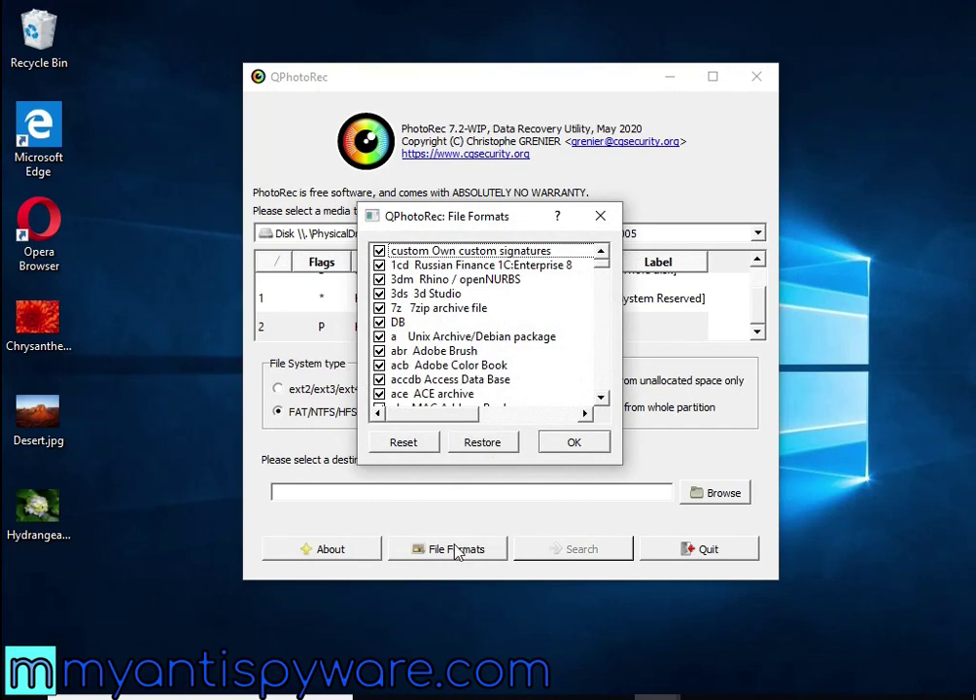
click(399, 449)
scroll(457, 345, down, 5)
scroll(457, 344, down, 15)
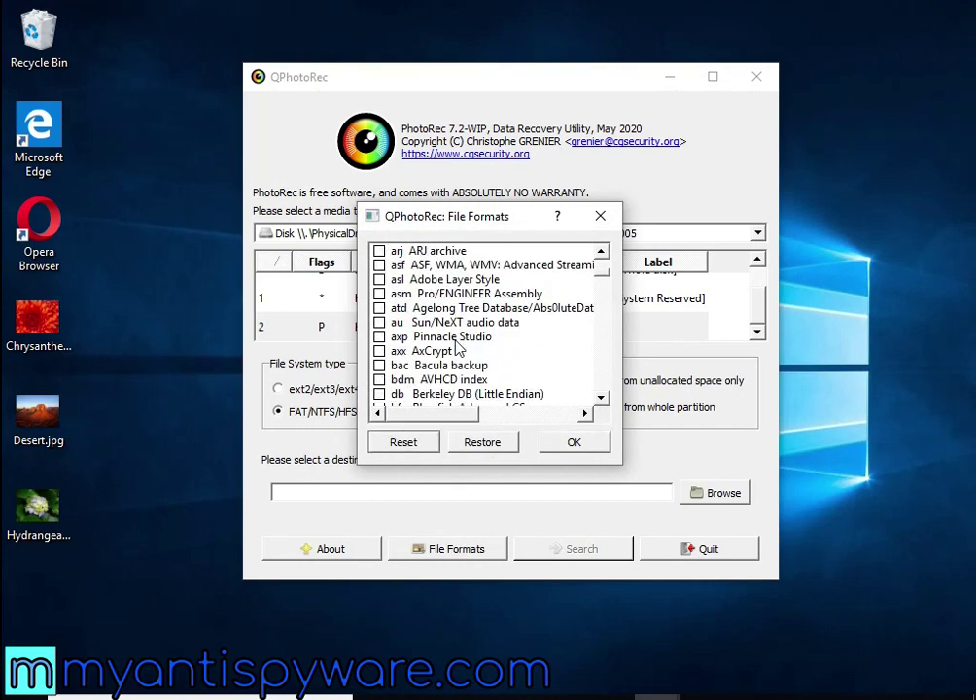
scroll(457, 347, down, 6)
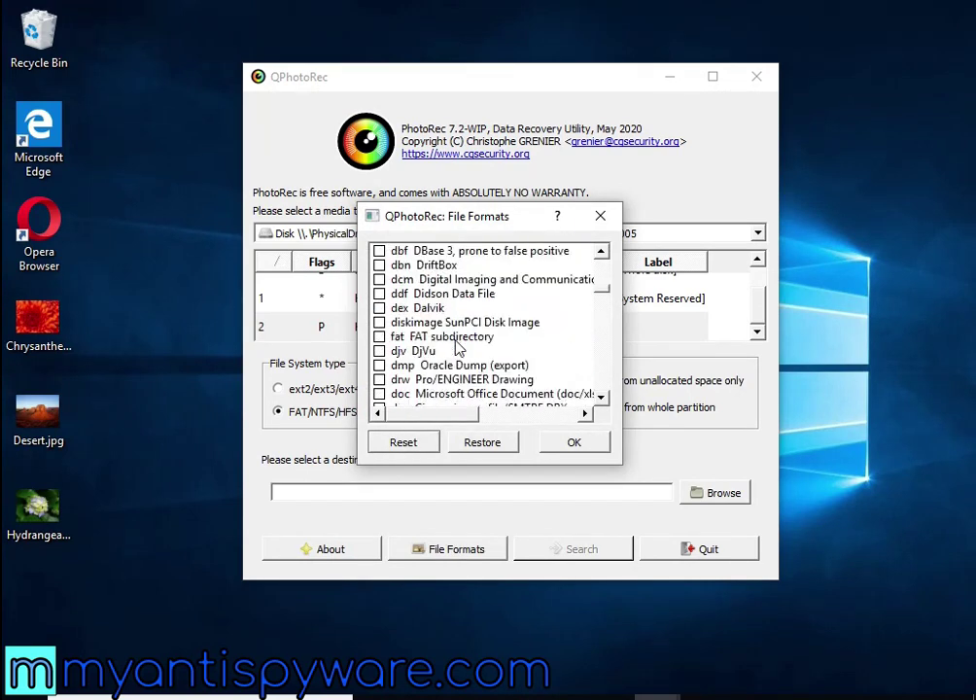
scroll(457, 346, down, 6)
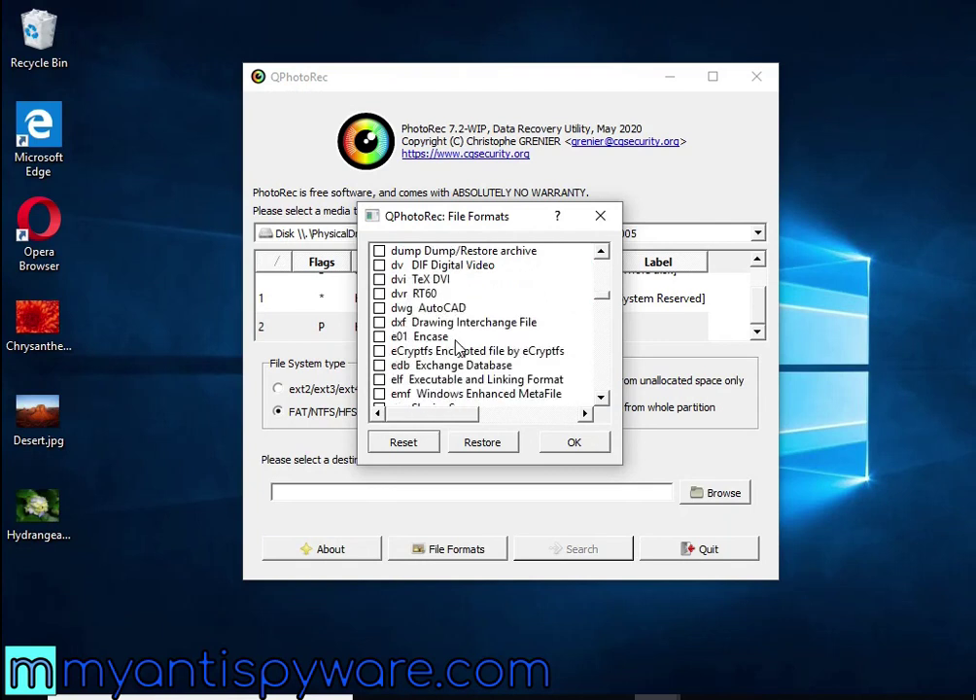
scroll(457, 346, up, 6)
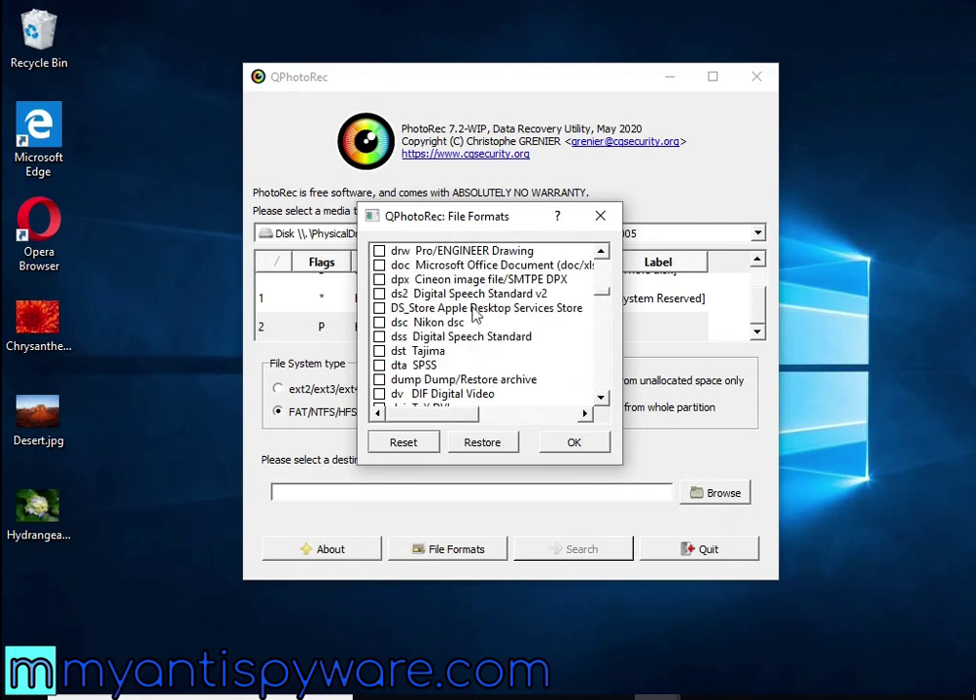
scroll(476, 316, up, 2)
click(427, 356)
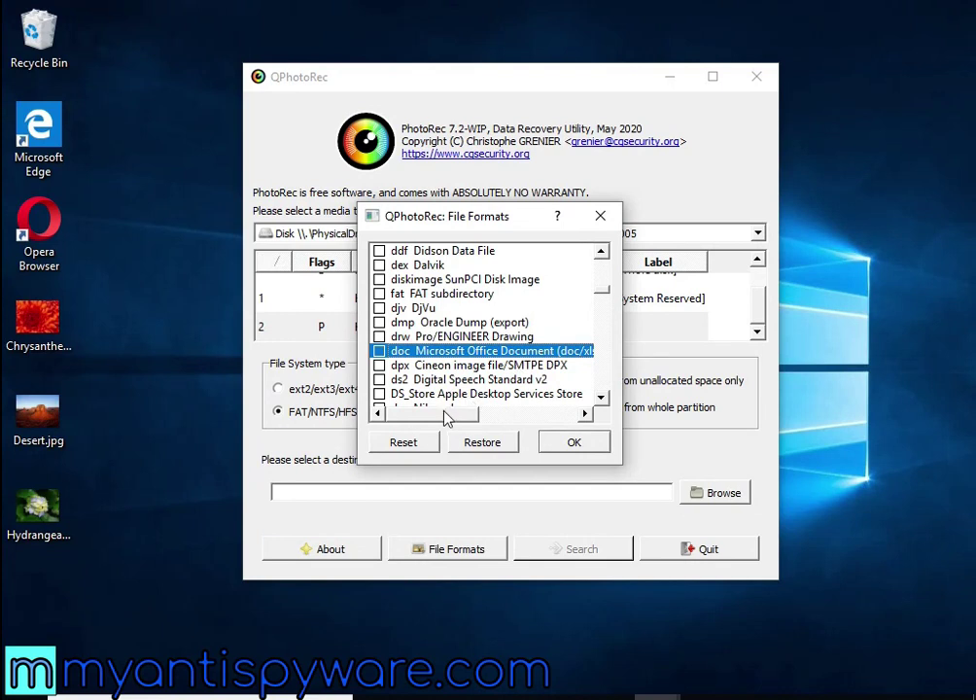
drag(446, 418, 510, 402)
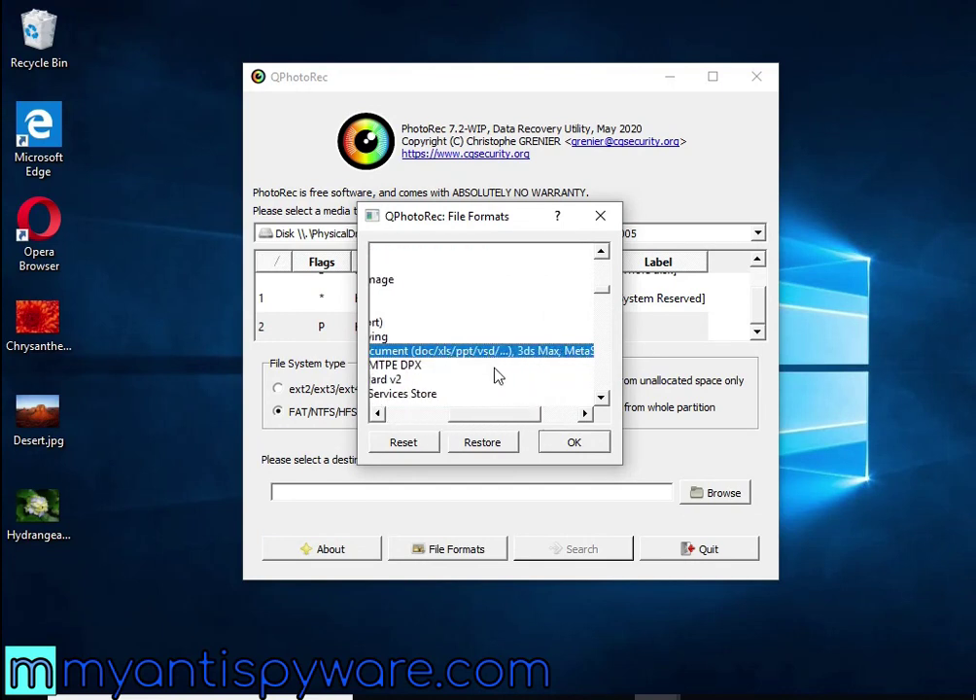
Enable only the jpg JPG picture format for recovery and accept the file format selection
scroll(486, 418, up, 3)
scroll(477, 369, down, 8)
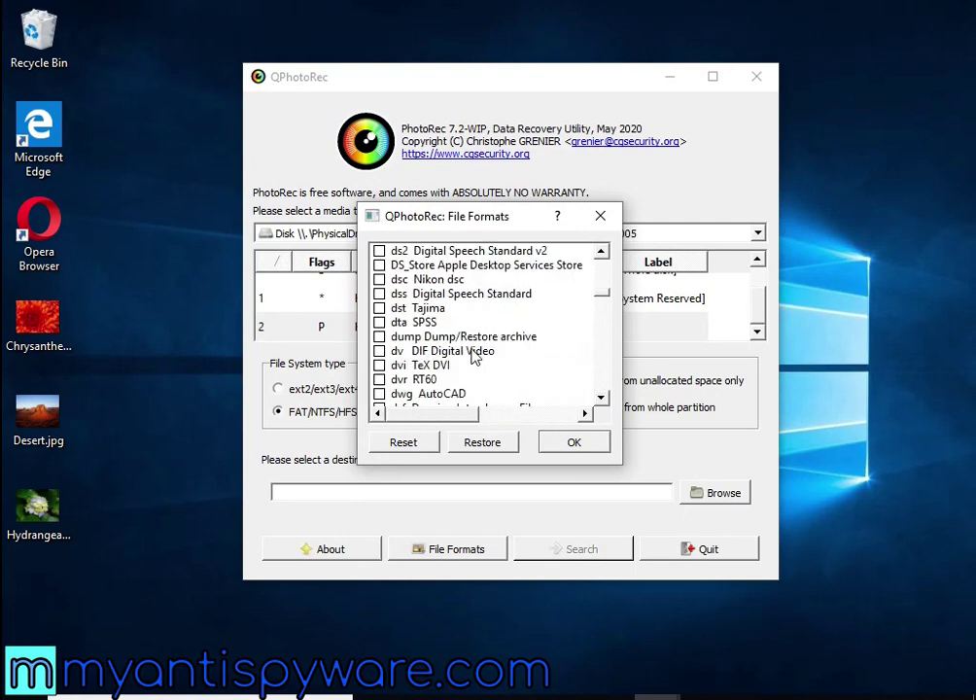
scroll(477, 358, down, 15)
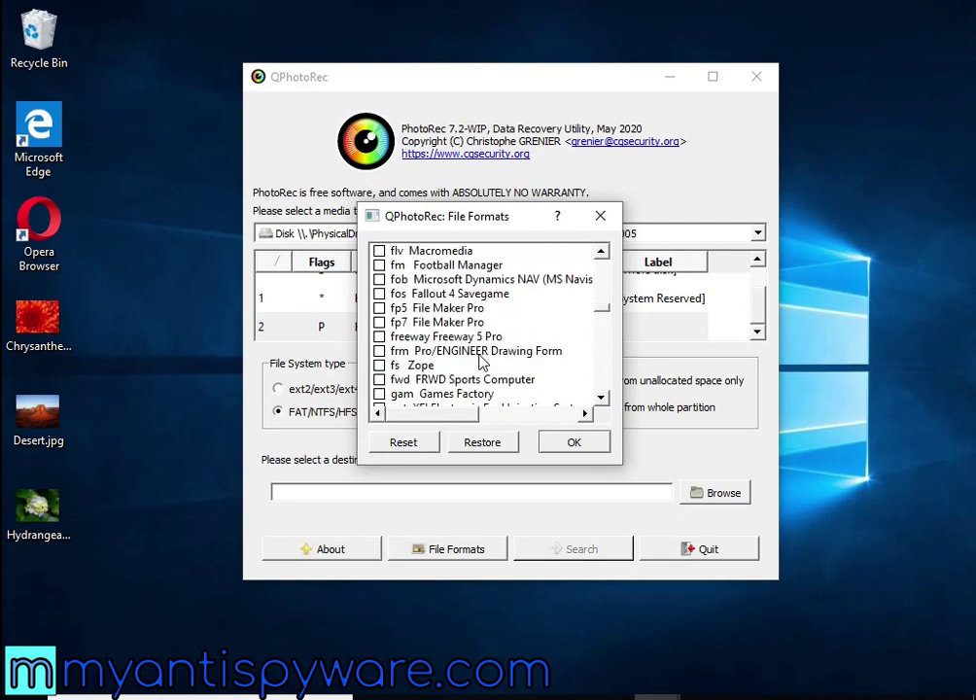
scroll(484, 360, down, 6)
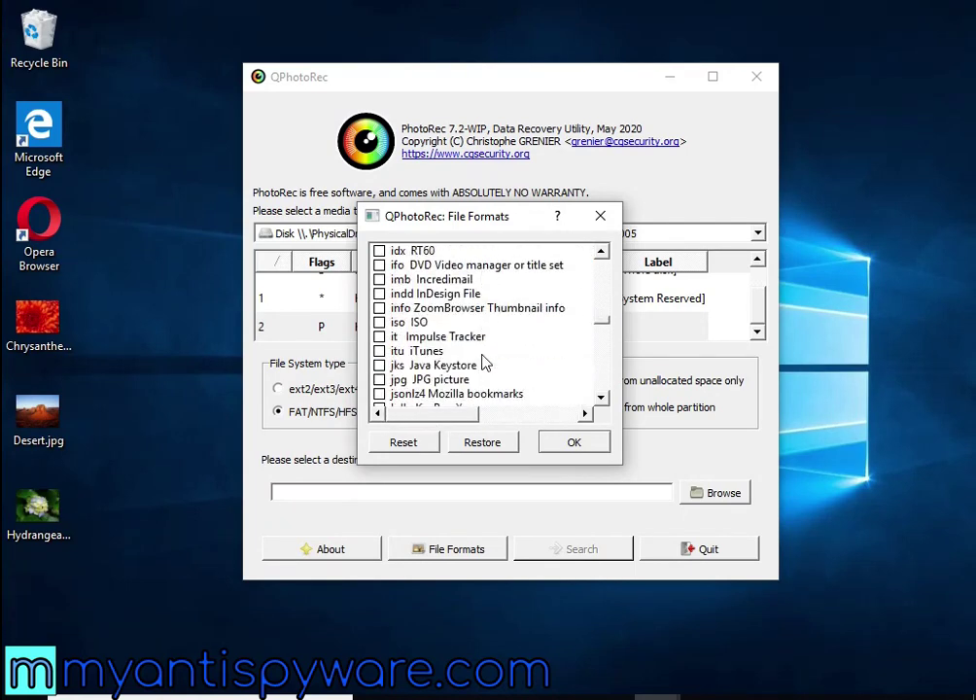
scroll(476, 369, down, 1)
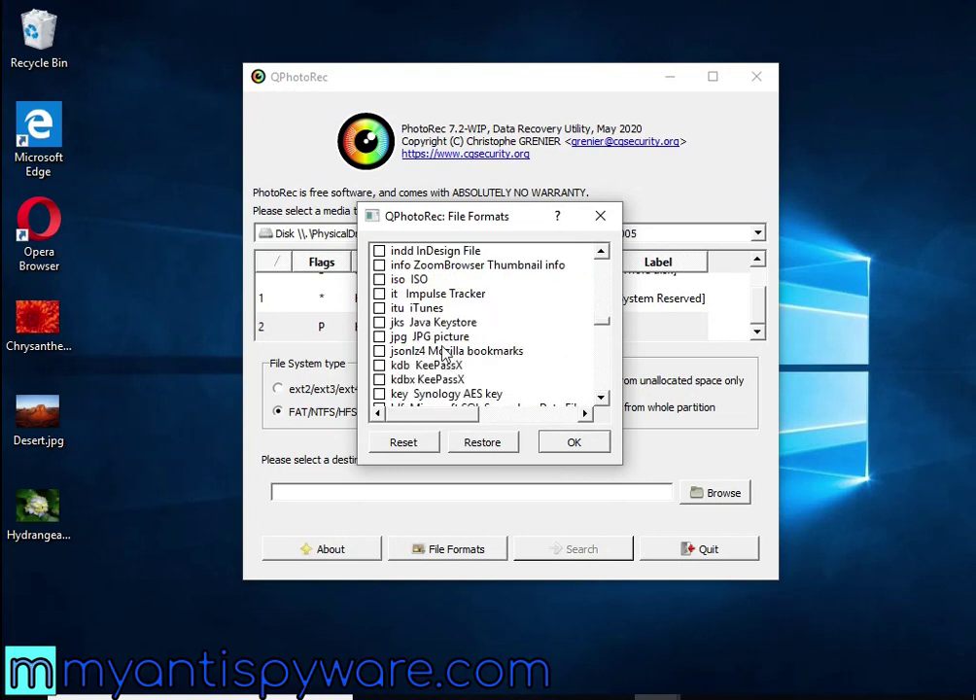
click(449, 339)
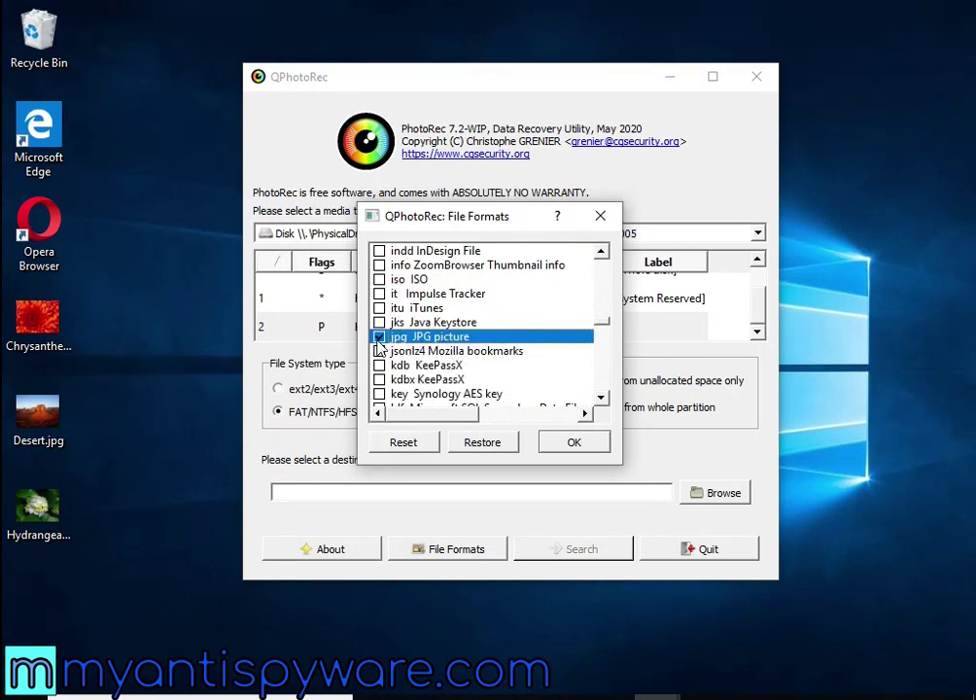
click(564, 449)
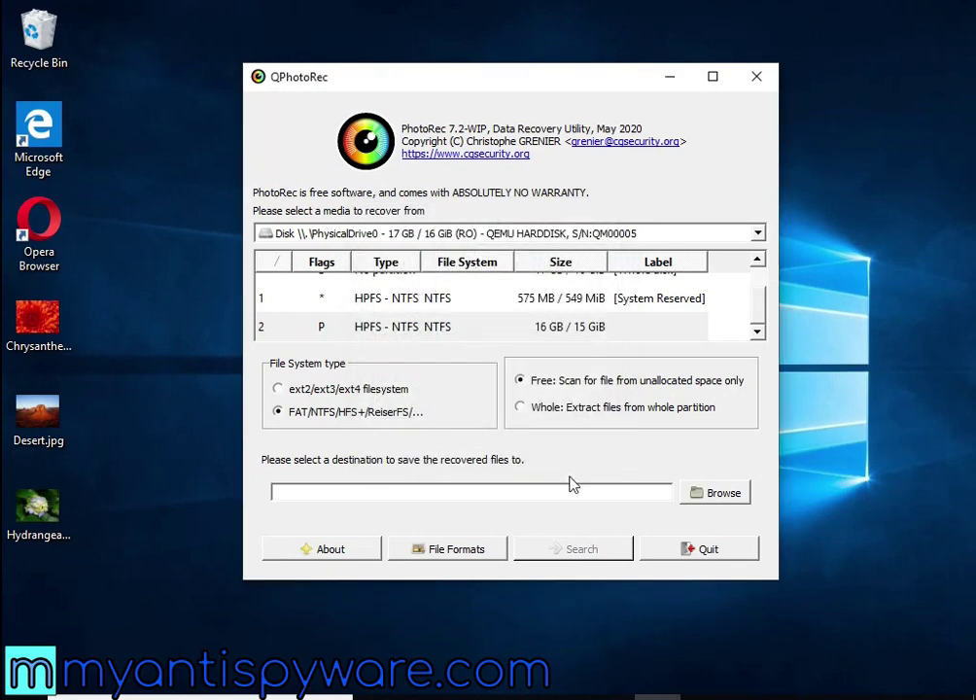
Set USB Drive (E:) as the destination for recovered files and start a search that extracts files from the whole partition
click(696, 496)
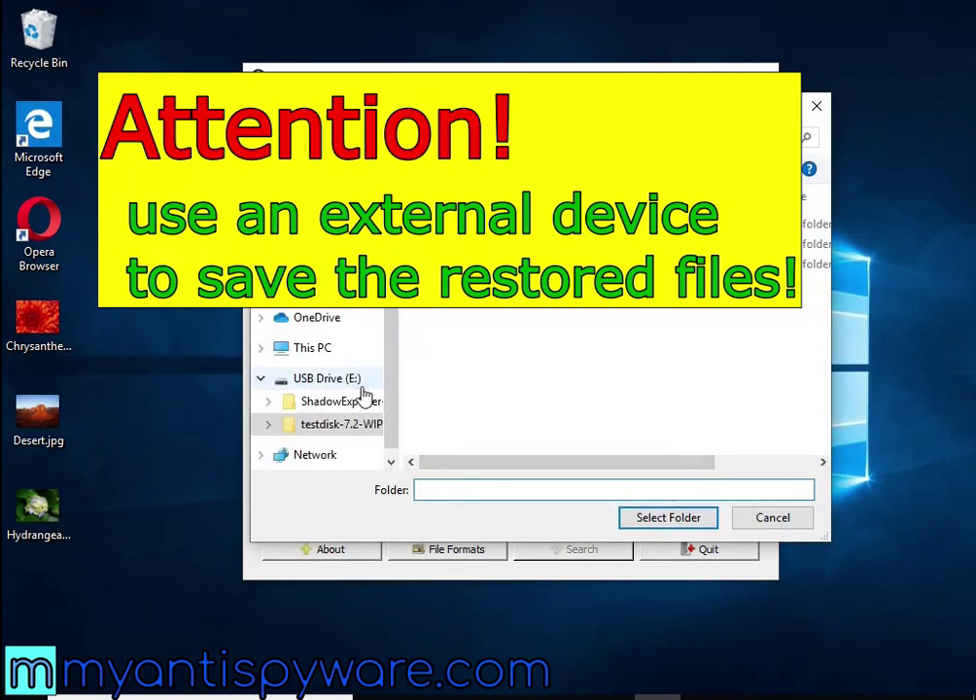
click(338, 383)
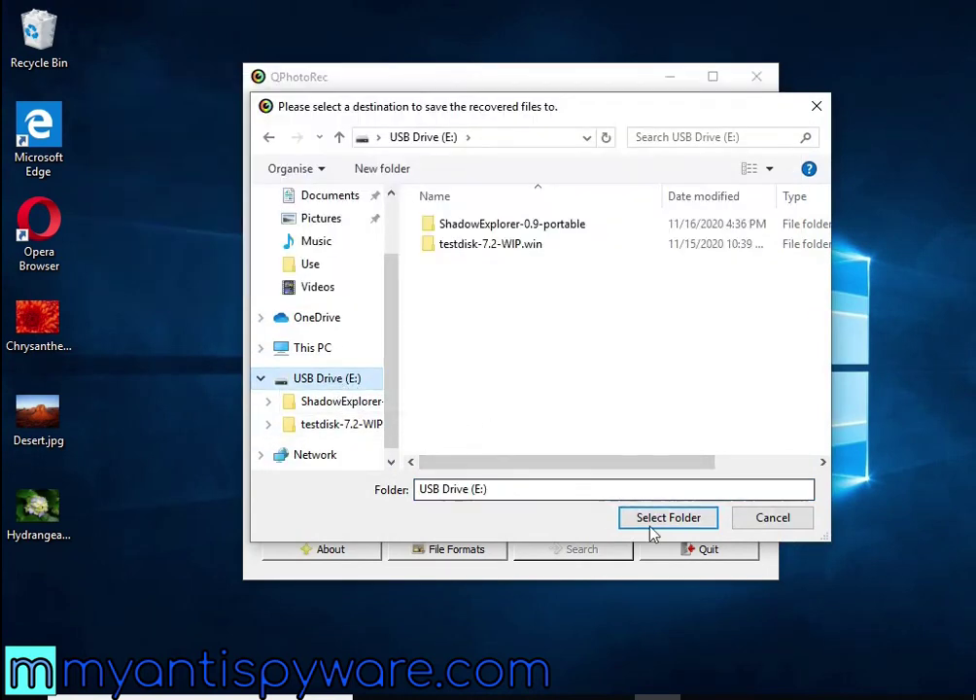
click(661, 518)
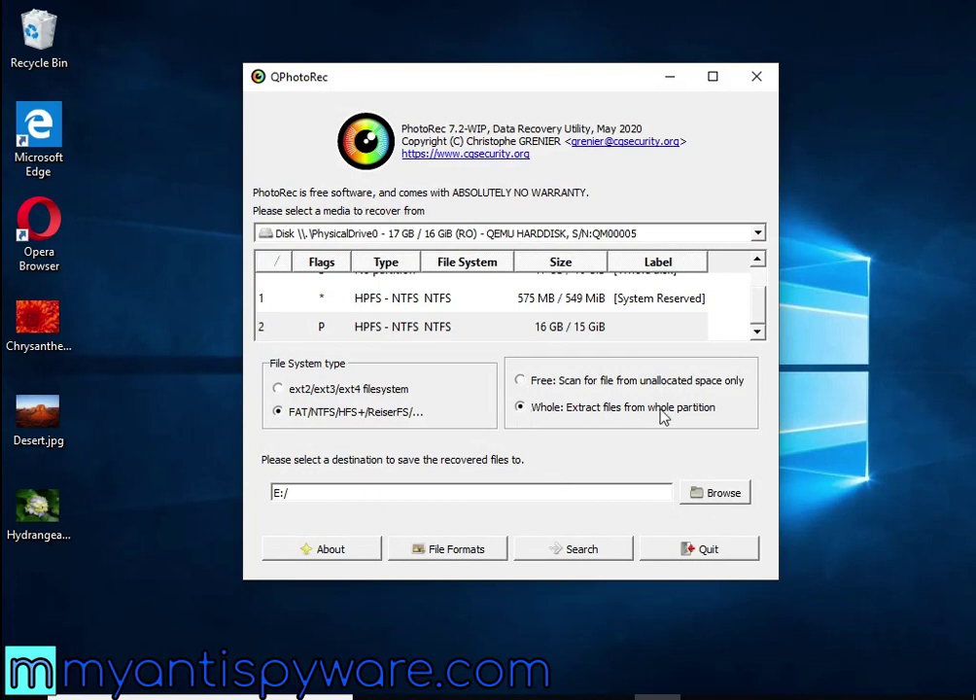
click(613, 551)
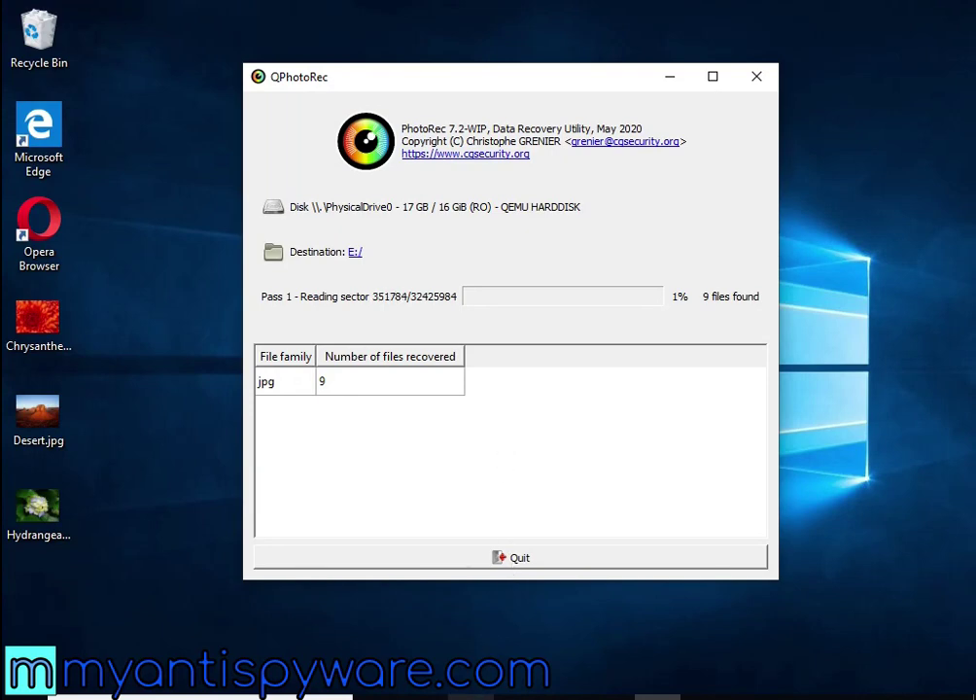
Check the files recovered so far in the recup_dir.1 folder on USB Drive (E:) and close the folder window
click(470, 694)
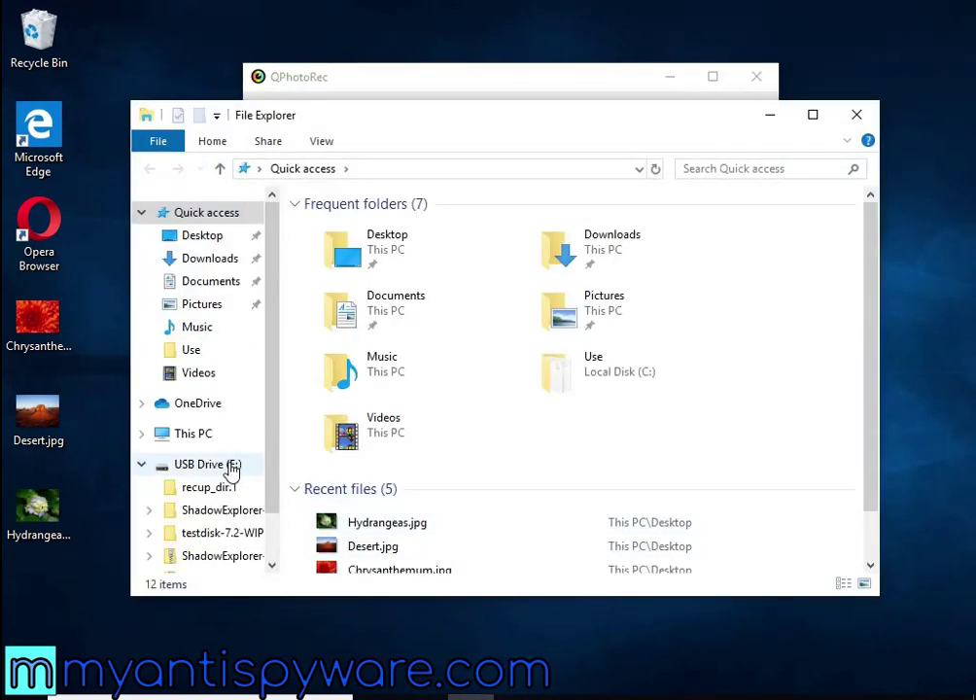
click(229, 467)
click(353, 229)
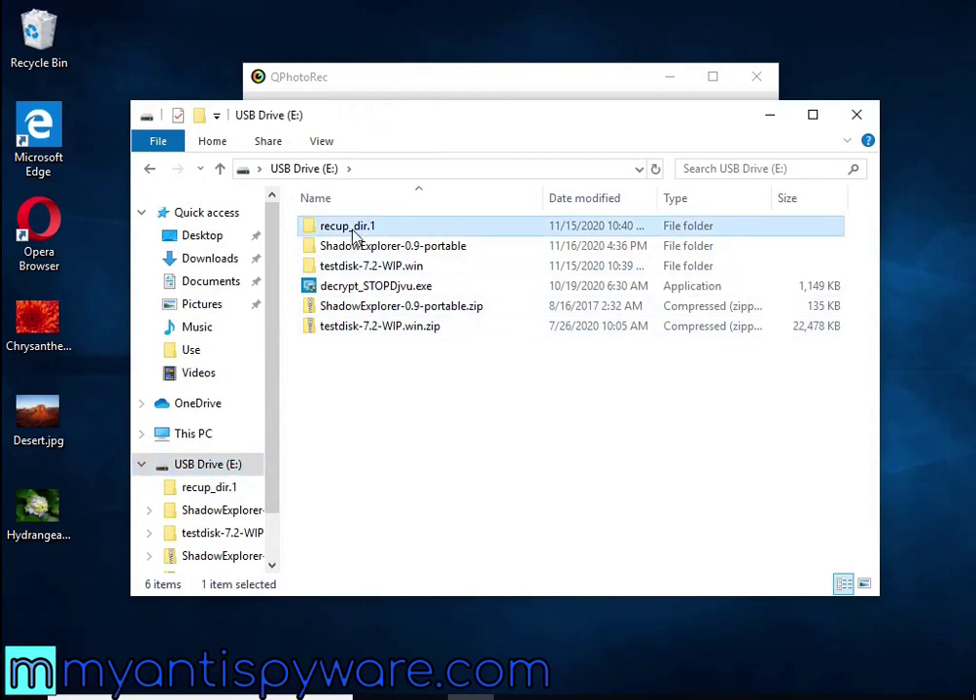
double_click(451, 232)
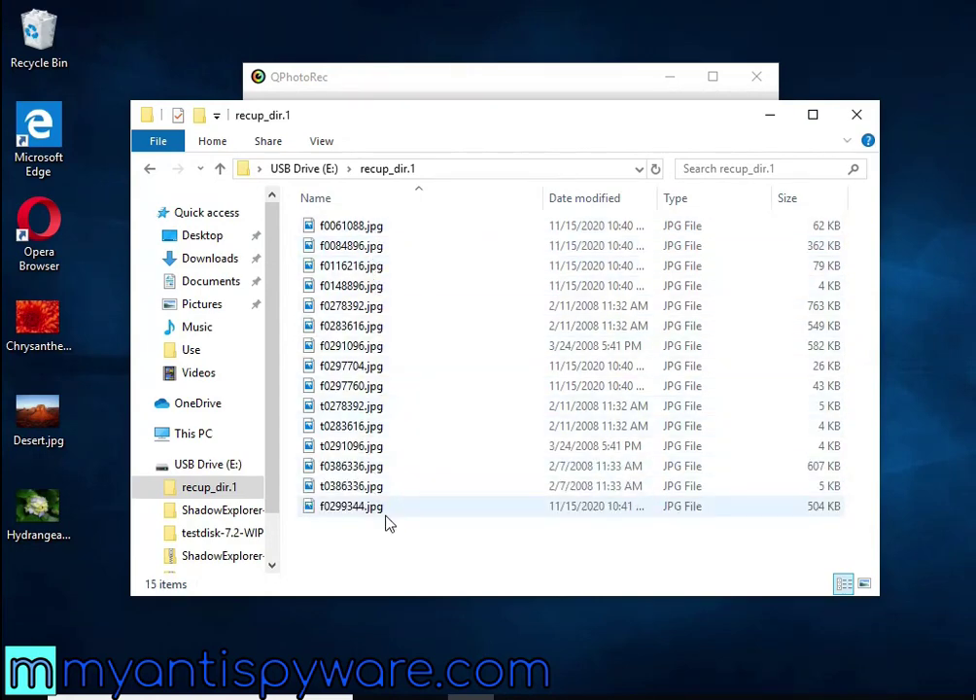
click(857, 116)
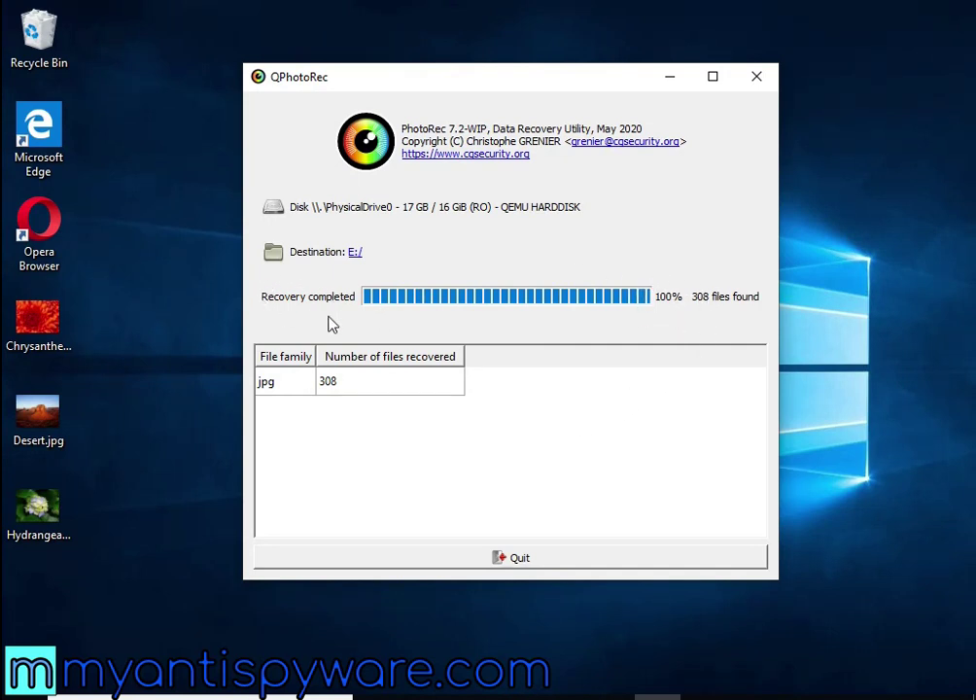
Quit QPhotoRec after the recovery and open the recup_dir.1 folder on USB Drive (E:) in File Explorer
click(351, 385)
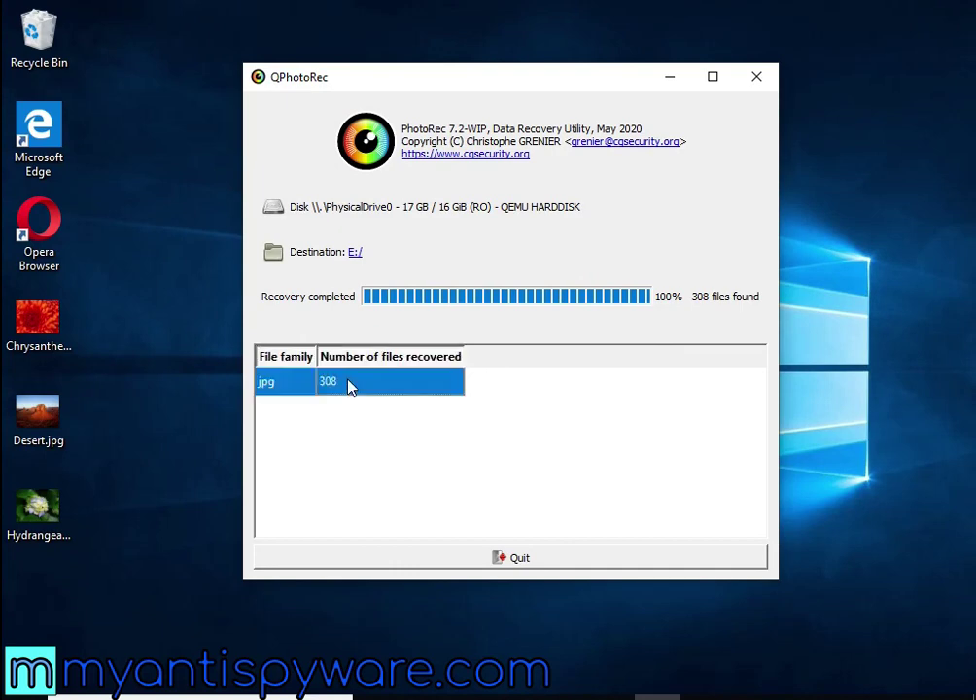
click(529, 562)
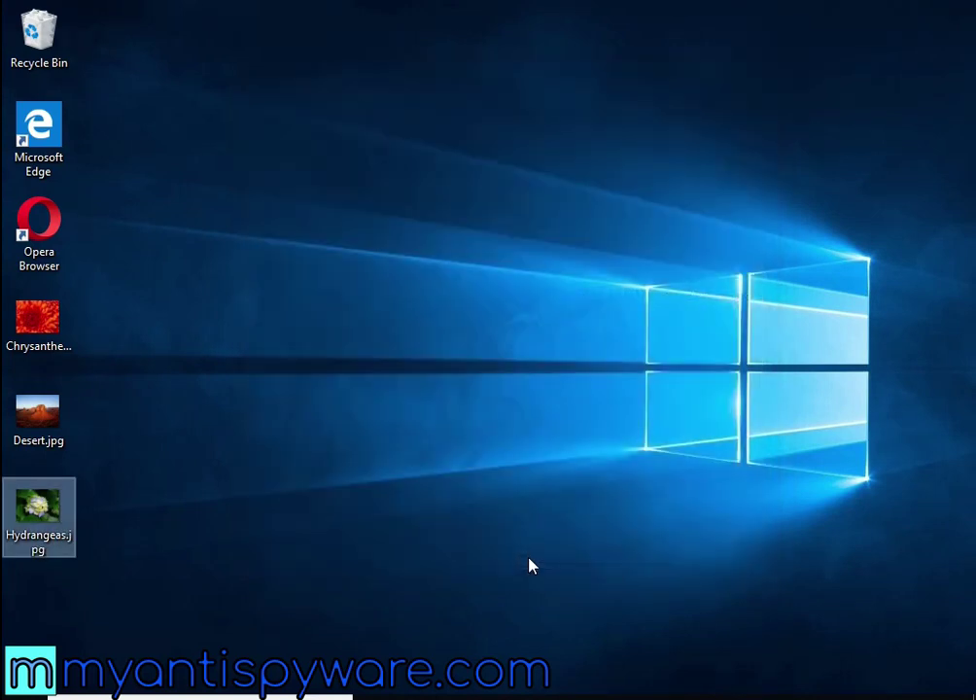
click(471, 696)
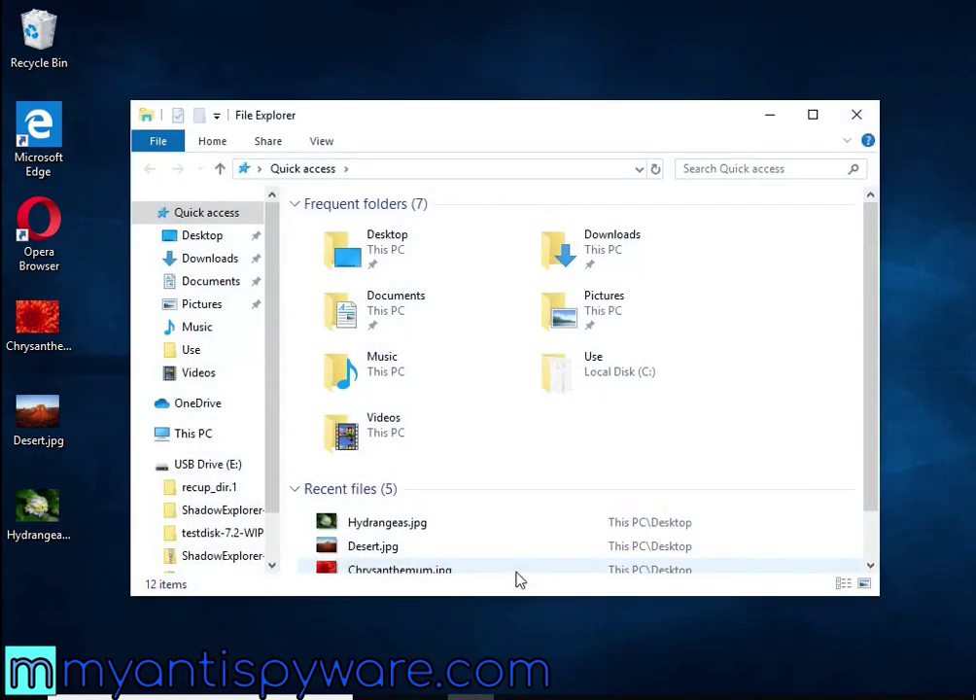
click(191, 469)
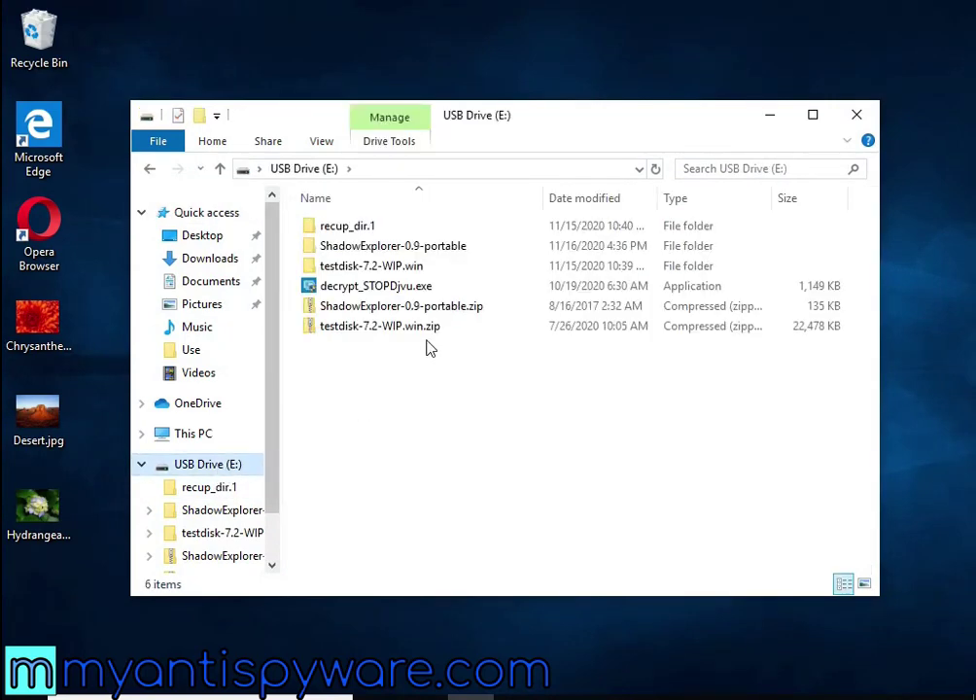
click(357, 233)
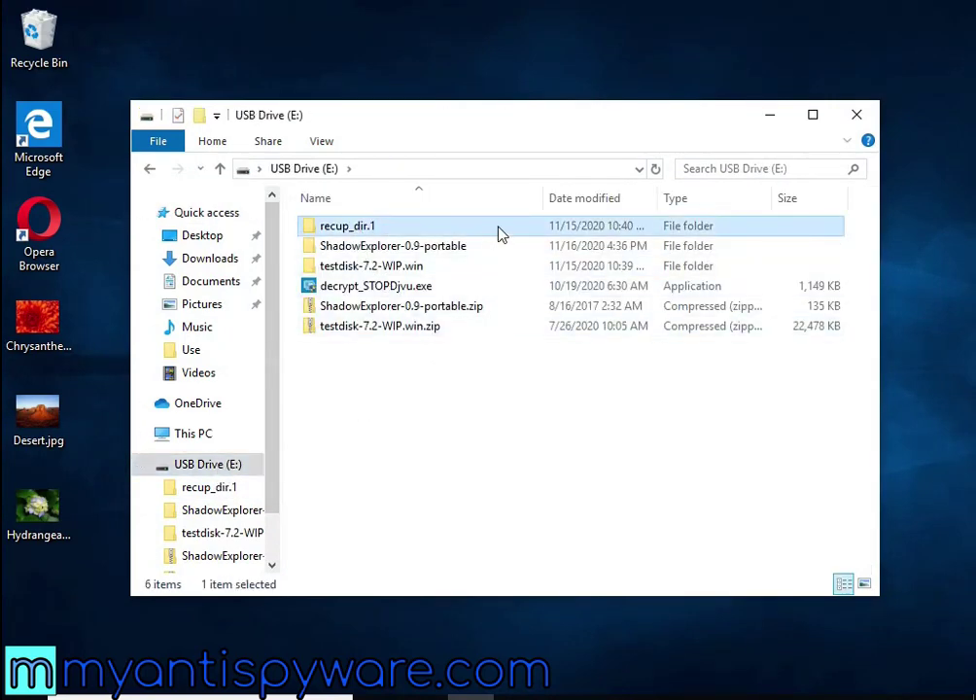
double_click(498, 235)
Sort the recovered files by name and by modification date, and finally by size with the largest first
click(407, 206)
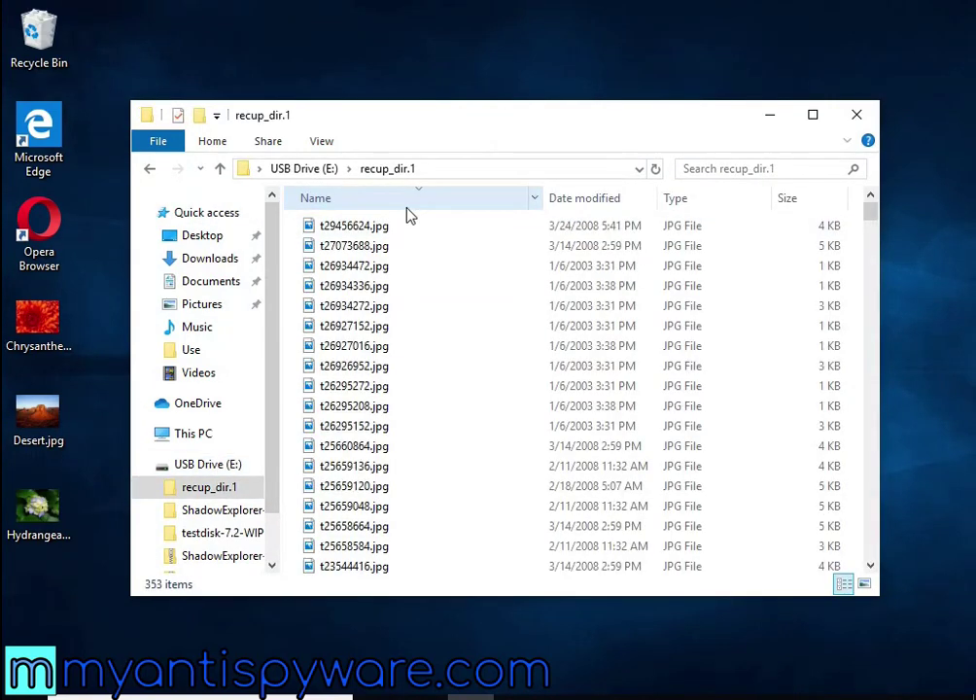
click(408, 206)
click(609, 206)
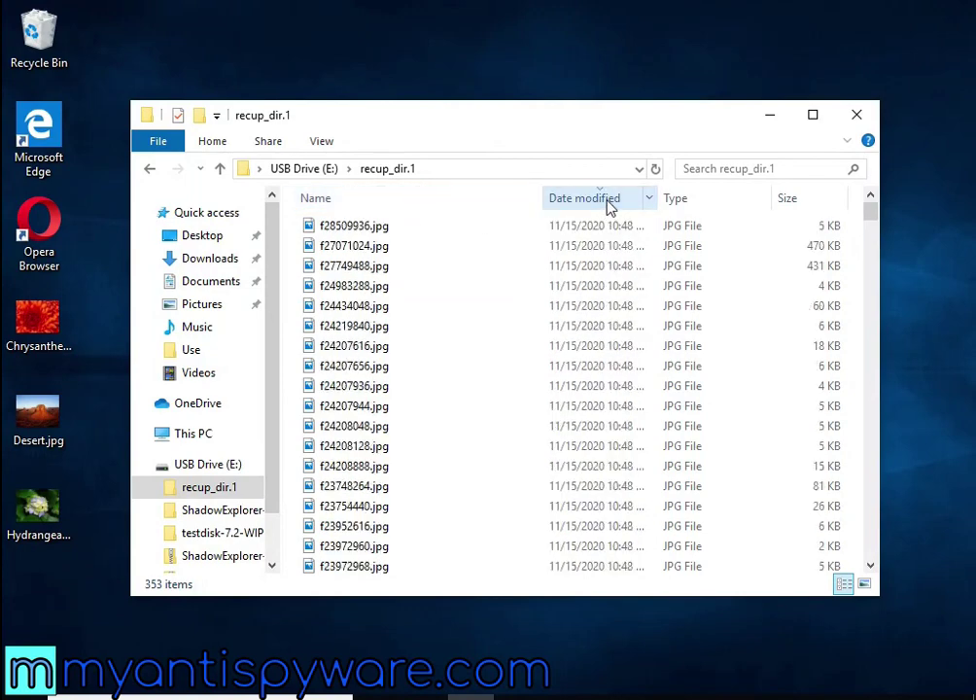
click(609, 206)
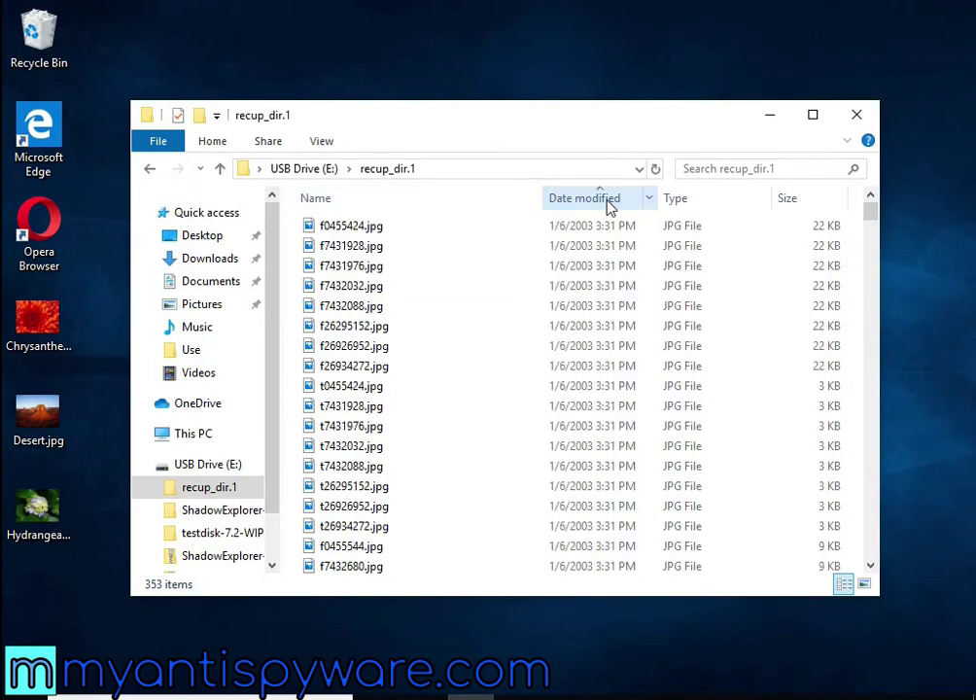
click(806, 206)
click(806, 206)
click(806, 206)
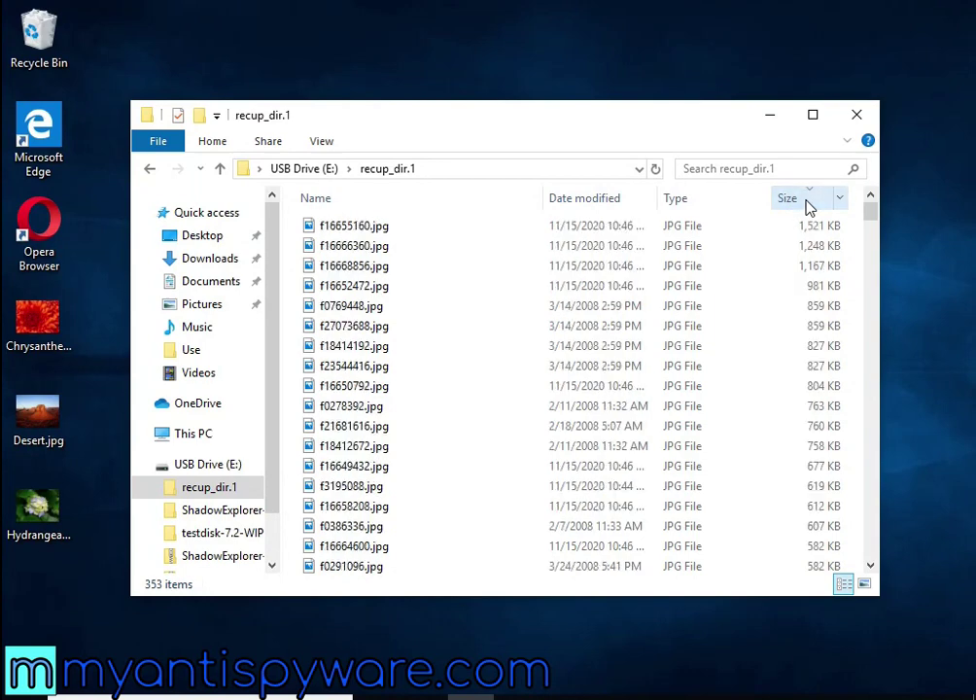
View the recovered pictures f0769448.jpg and f18414192.jpg in Photos, closing each after checking it
click(635, 308)
double_click(635, 308)
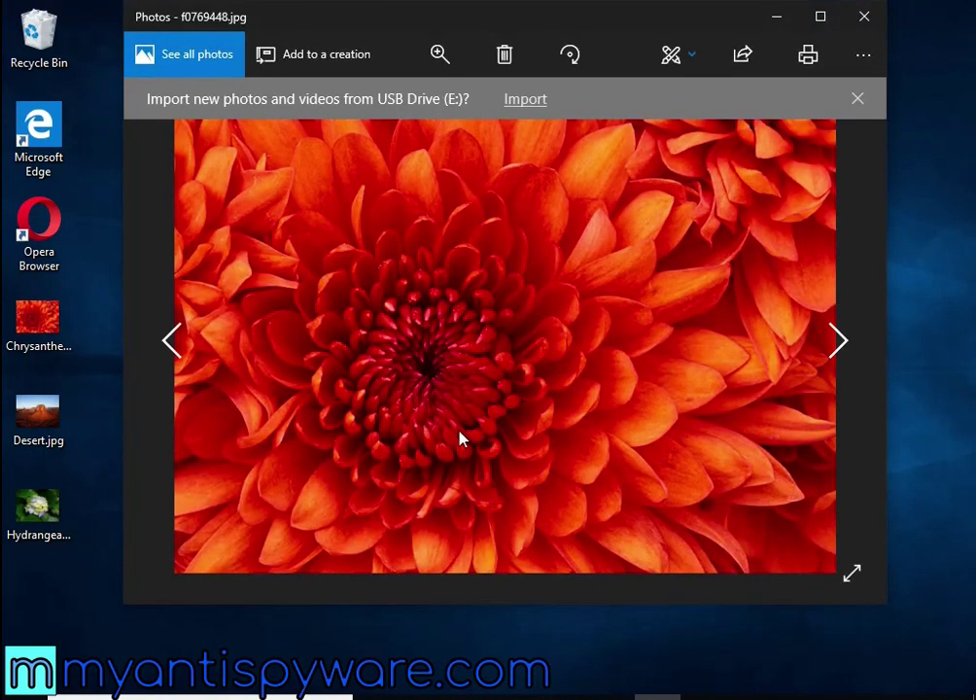
click(864, 17)
double_click(632, 346)
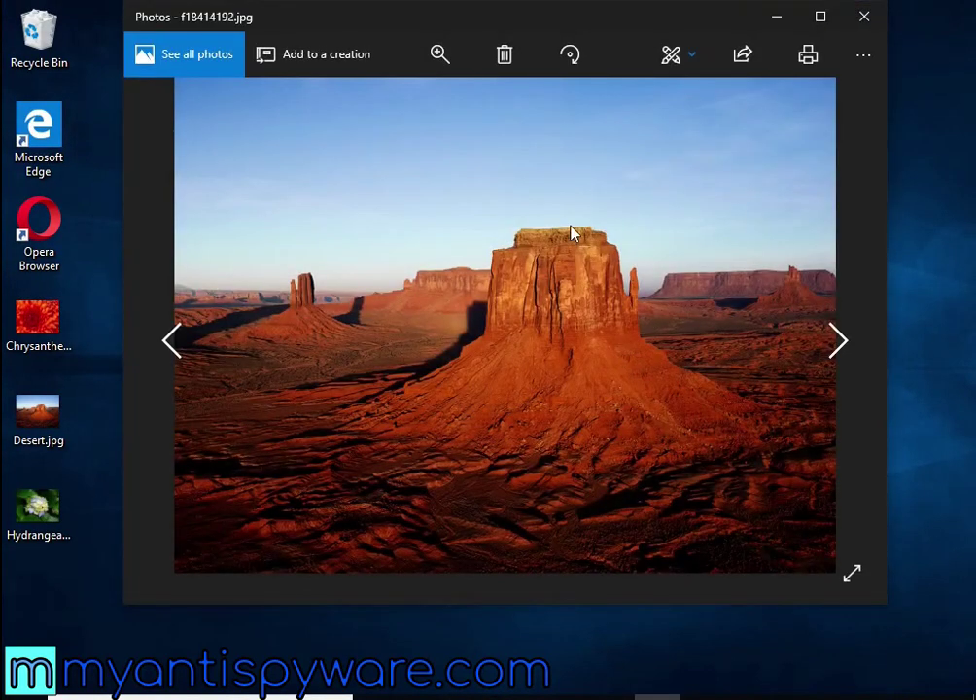
click(872, 27)
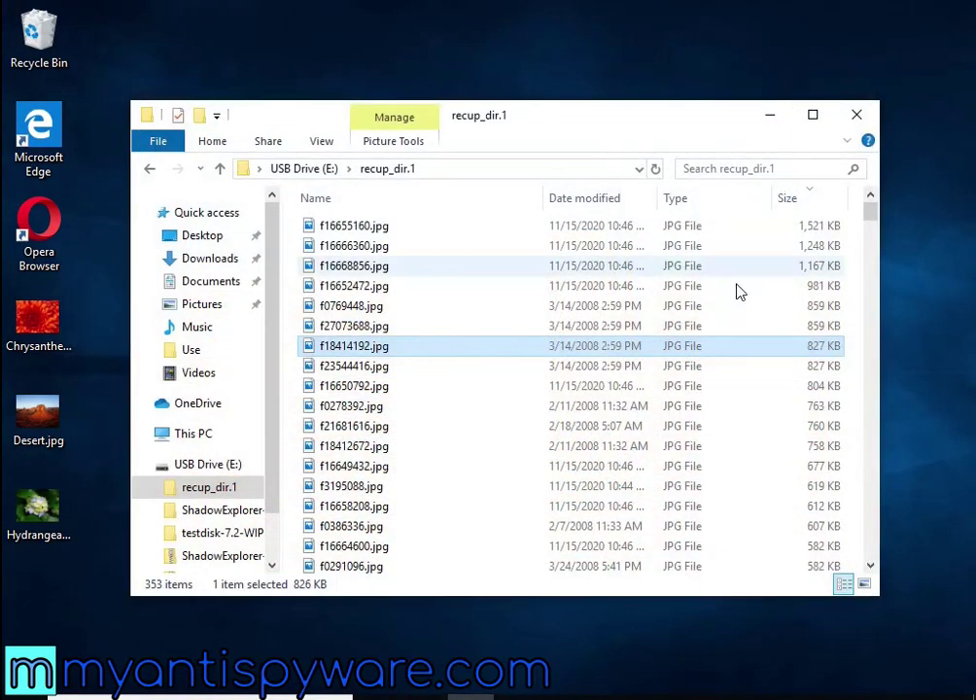
View the recovered pictures f0278392.jpg and f21681616.jpg, closing each, and close the recup_dir.1 folder window
double_click(637, 407)
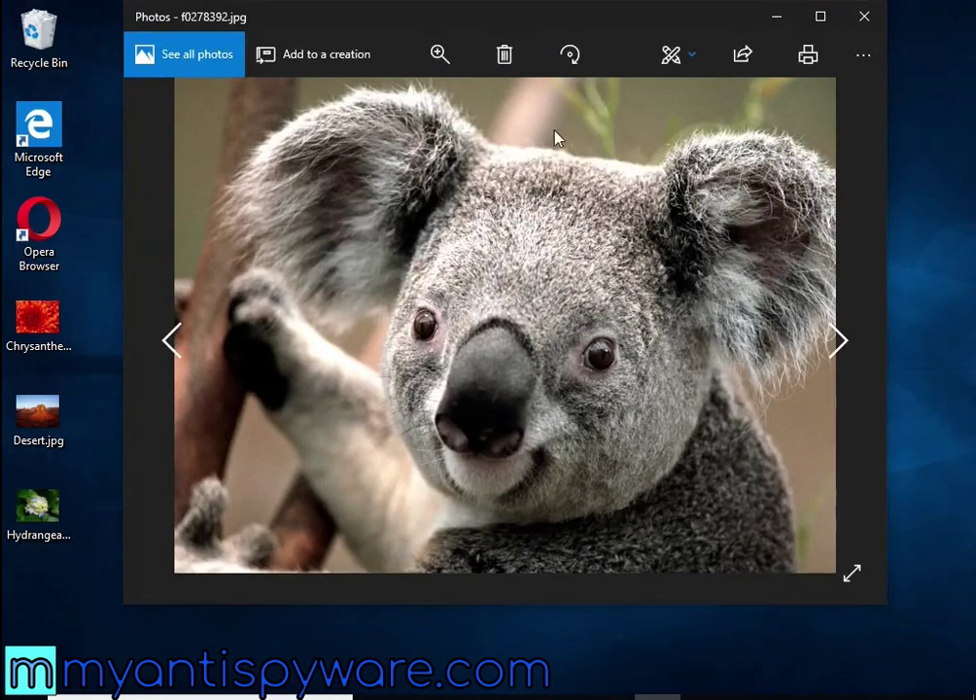
click(865, 17)
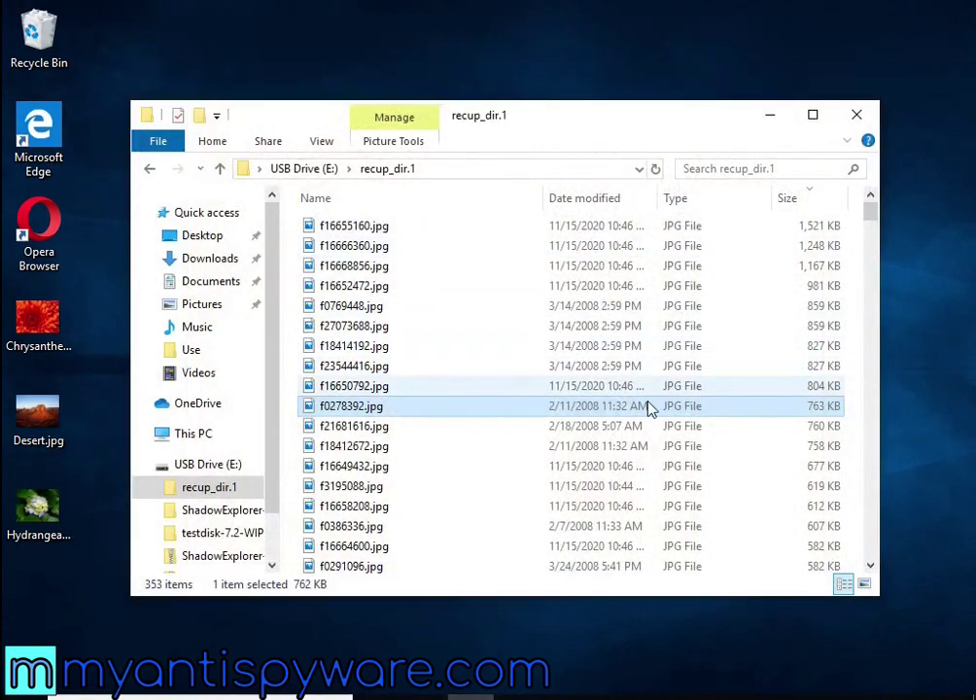
double_click(624, 430)
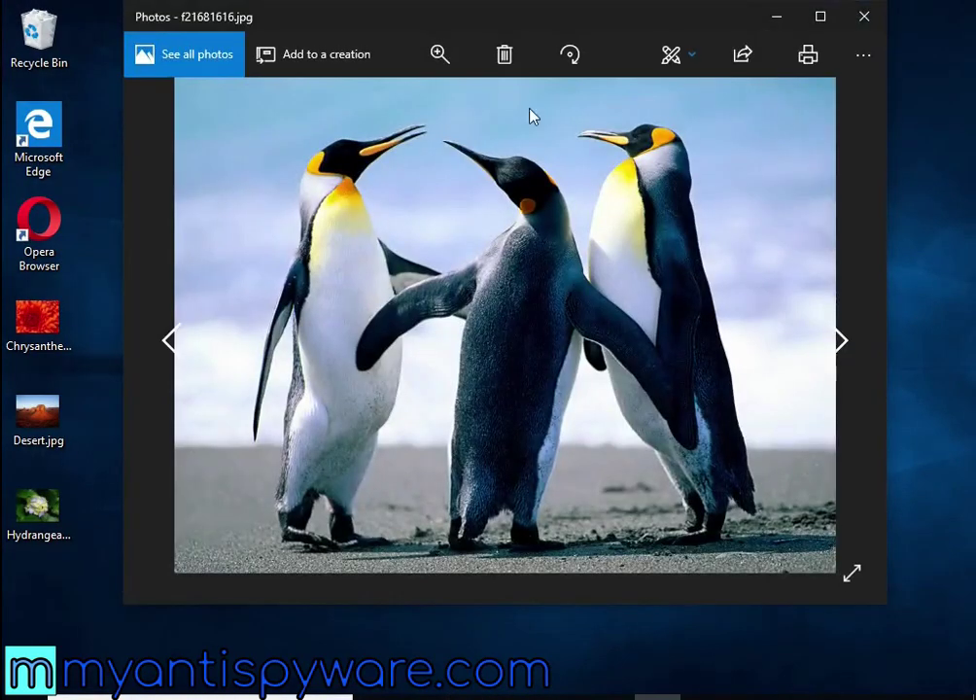
click(861, 32)
click(857, 116)
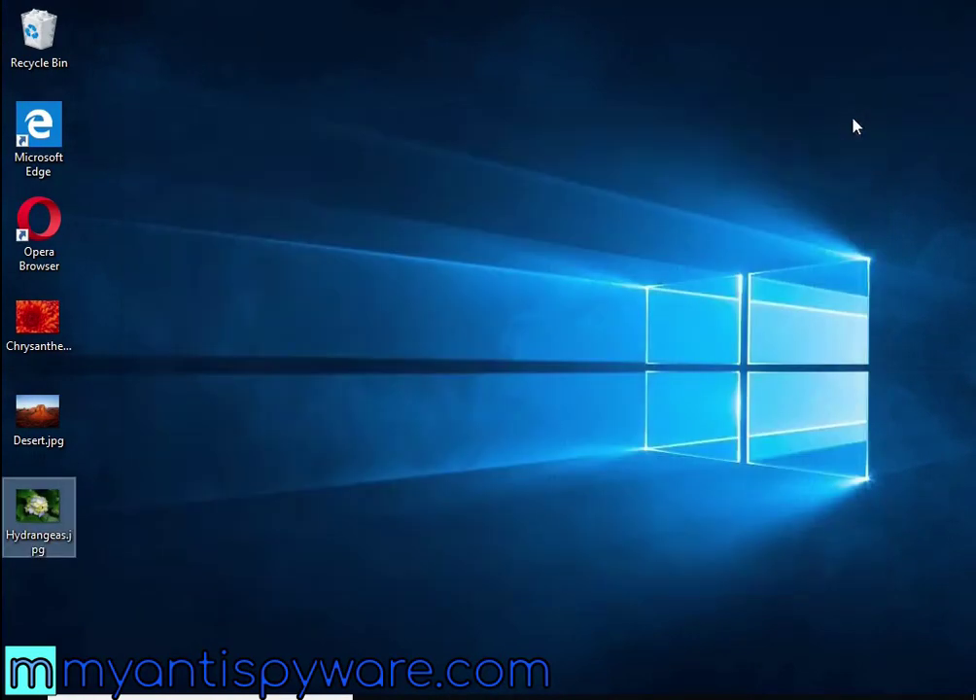